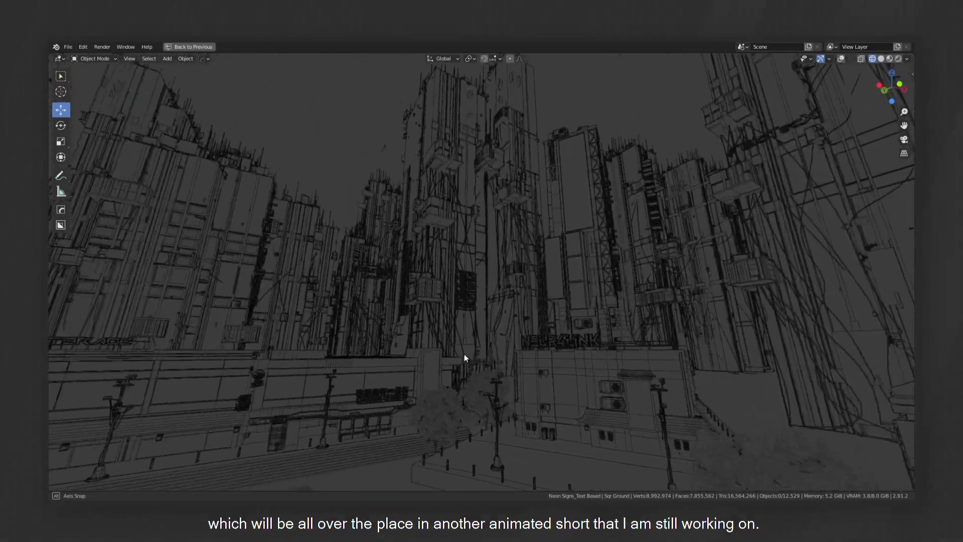
Orbit around the wireframe city and switch the viewport to Material Preview shading
{"action": "mouse_move", "coordinate": [464, 354]}
{"action": "middle_mouse_down"}
{"action": "mouse_move", "coordinate": [453, 339]}
{"action": "mouse_move", "coordinate": [754, 187]}
{"action": "mouse_move", "coordinate": [603, 219]}
{"action": "middle_mouse_up"}
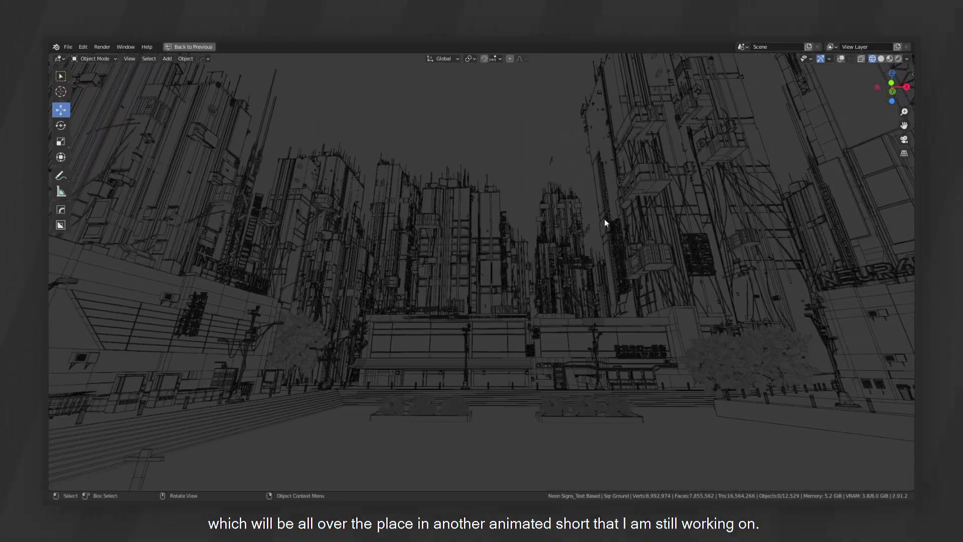
{"action": "key", "text": "z"}
{"action": "left_click", "coordinate": [602, 281]}
{"action": "middle_click_drag", "start_coordinate": [597, 305], "coordinate": [763, 260]}
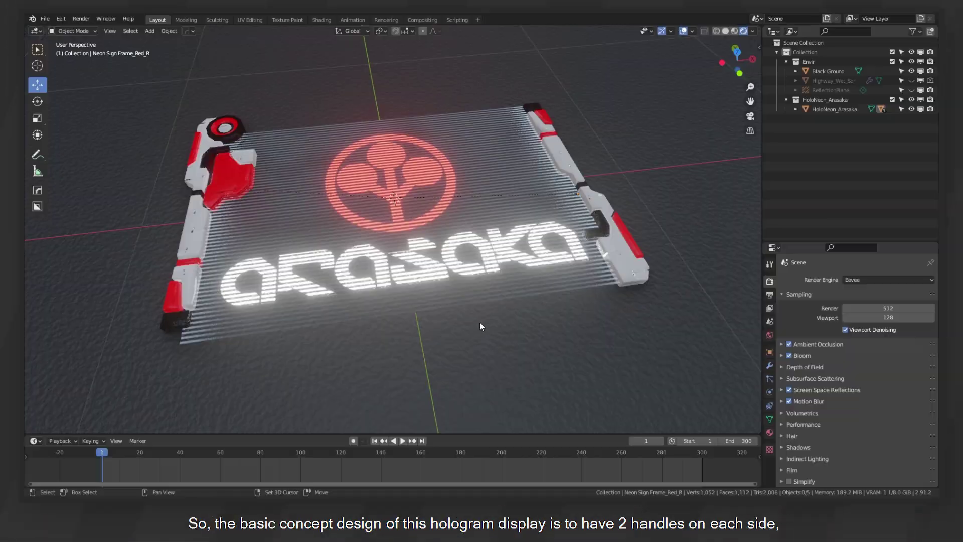
Inspect the hologram panel from several angles, including a Numpad 7 top orthographic view
{"action": "middle_click_drag", "start_coordinate": [479, 322], "coordinate": [497, 312]}
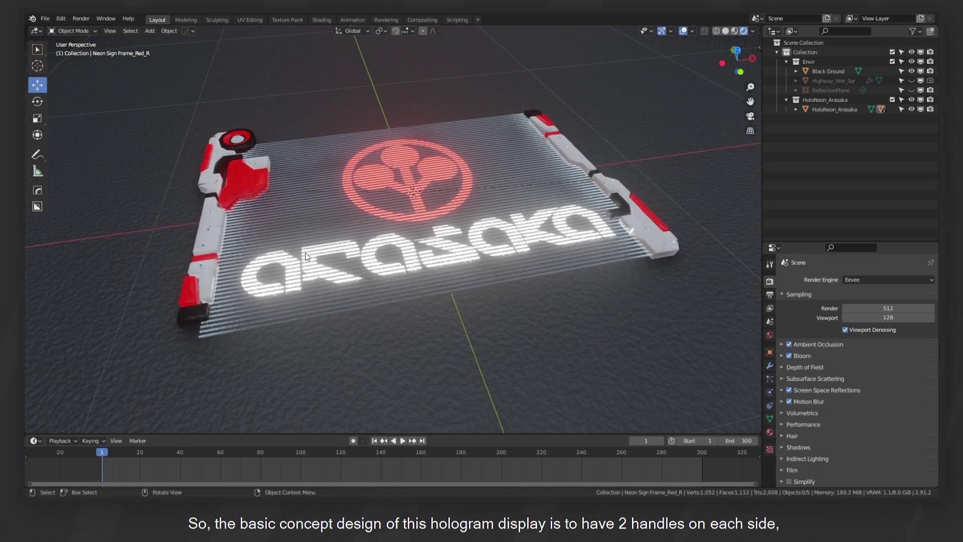
{"action": "left_click", "coordinate": [248, 174]}
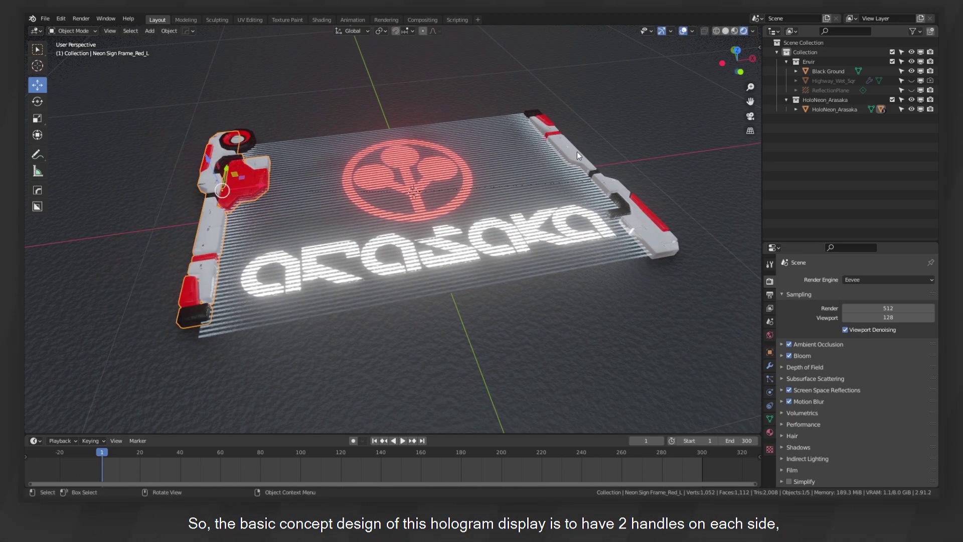
{"action": "middle_click_drag", "start_coordinate": [375, 263], "coordinate": [457, 236], "text": "shift"}
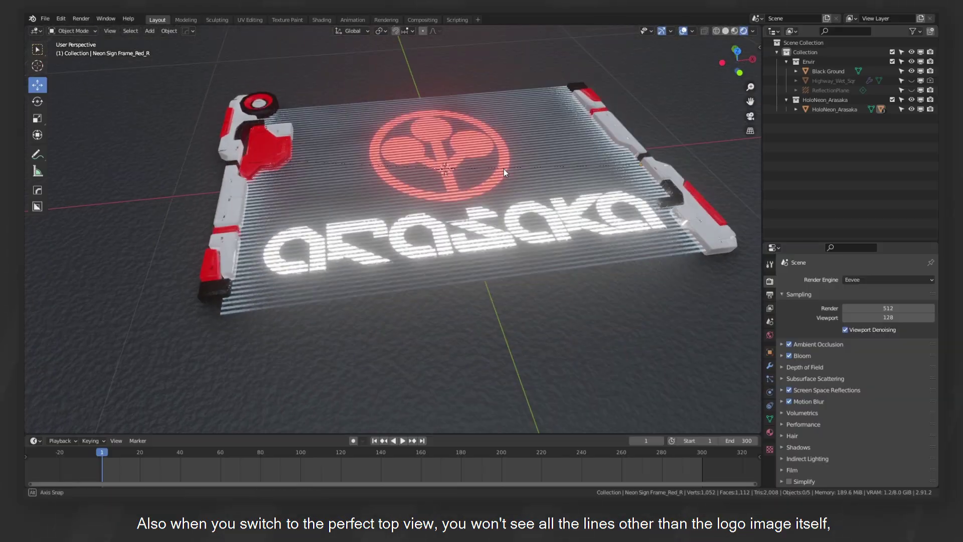
{"action": "middle_click_drag", "start_coordinate": [503, 168], "coordinate": [494, 215]}
{"action": "key", "text": "KP_7"}
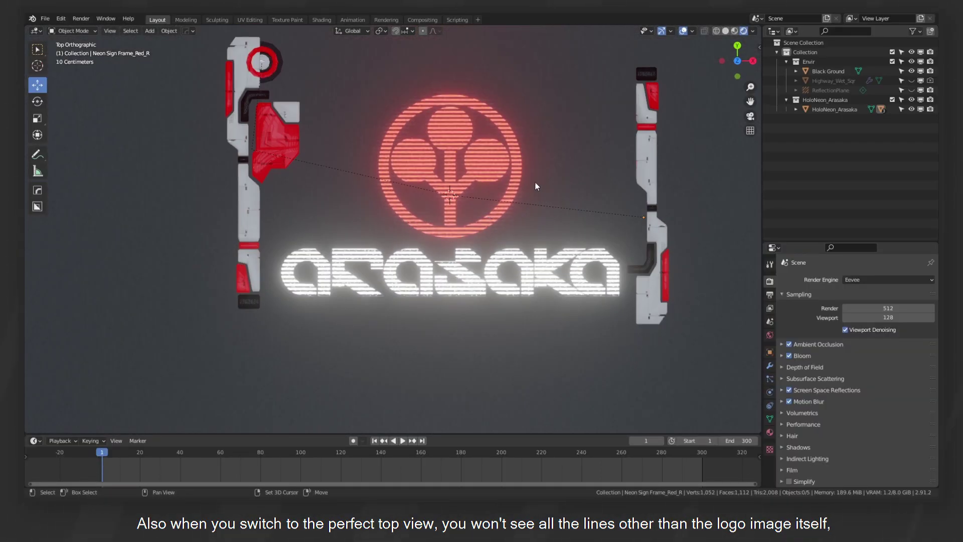
{"action": "middle_click_drag", "start_coordinate": [535, 183], "coordinate": [507, 216], "text": "shift"}
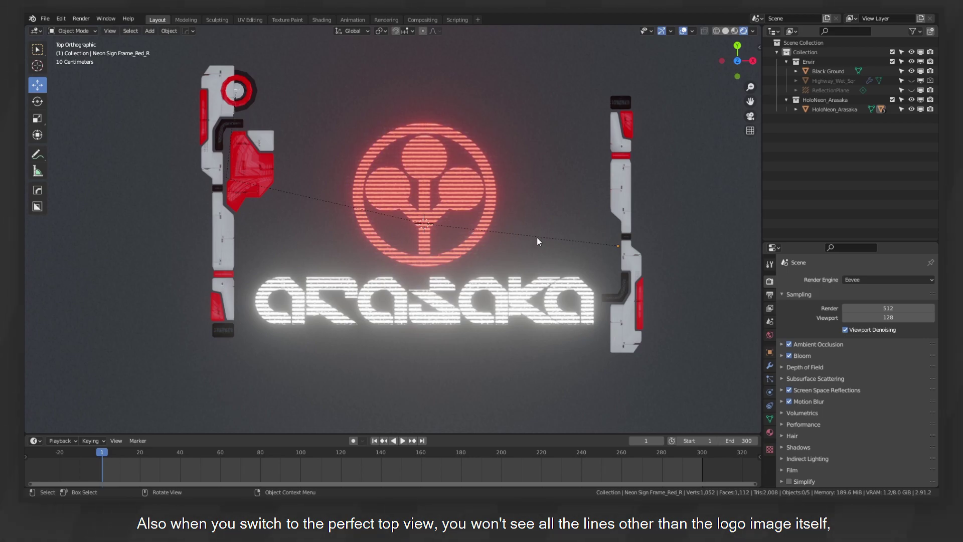
{"action": "middle_click_drag", "start_coordinate": [534, 242], "coordinate": [581, 156]}
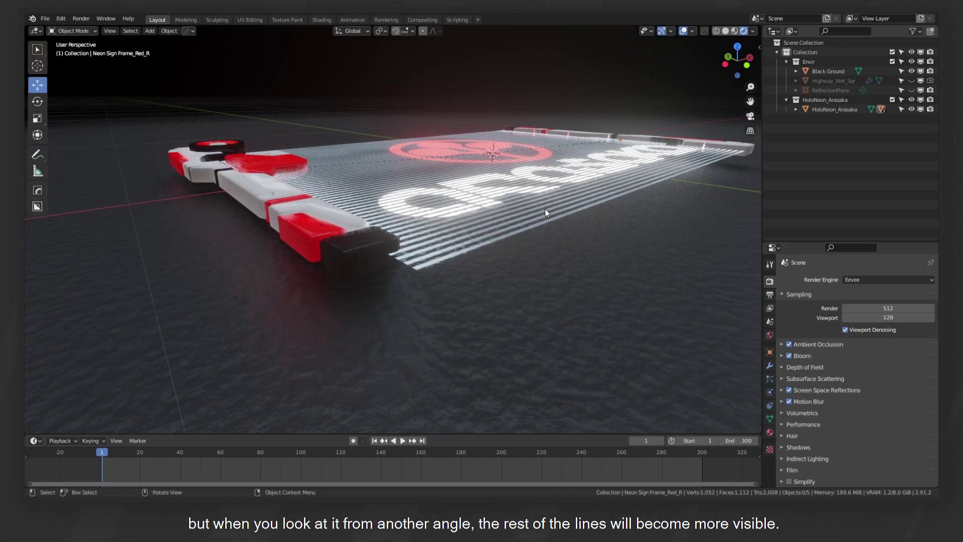
{"action": "middle_click_drag", "start_coordinate": [483, 224], "coordinate": [492, 259]}
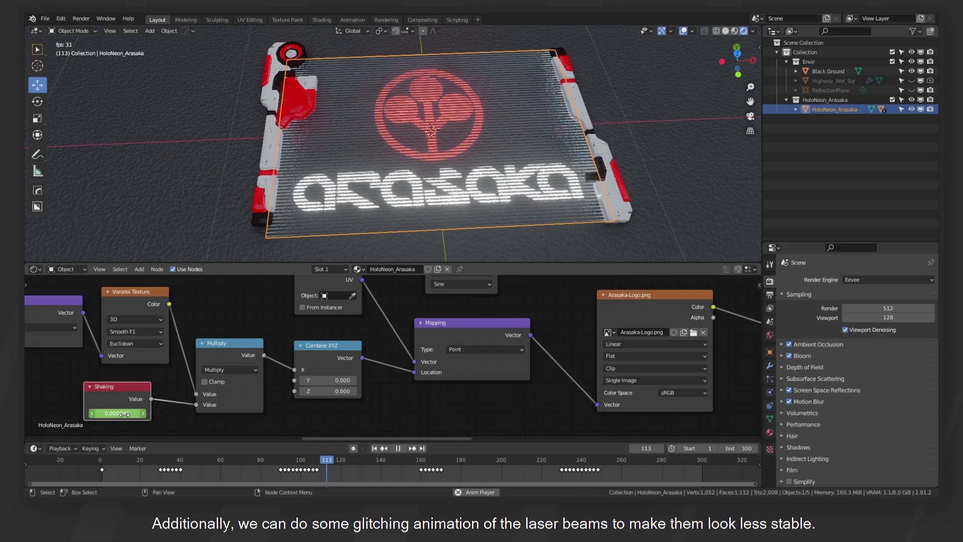
Scrub the Shaking value to preview the glitch, then cancel to restore its keyed value
{"action": "mouse_move", "coordinate": [125, 413]}
{"action": "left_mouse_down"}
{"action": "mouse_move", "coordinate": [150, 414]}
{"action": "mouse_move", "coordinate": [136, 413]}
{"action": "left_mouse_up"}
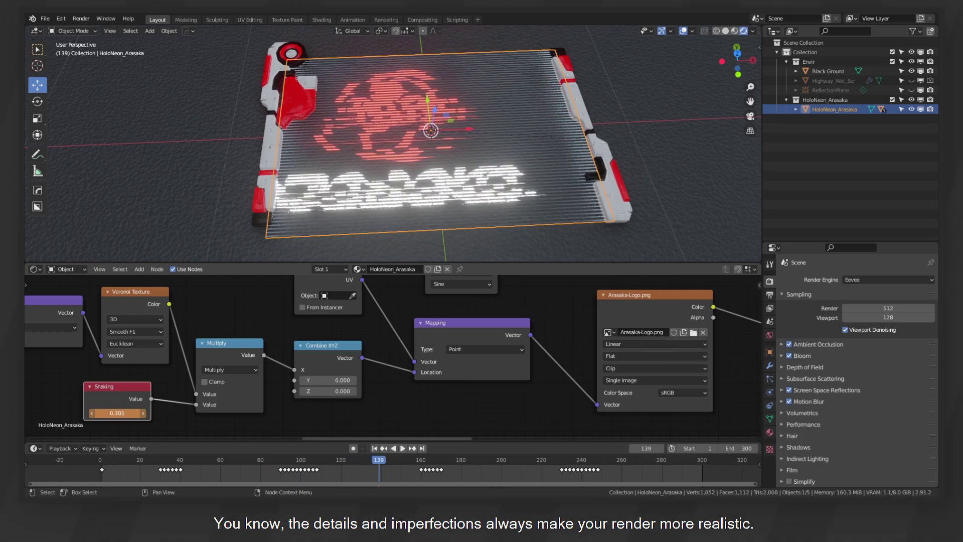
{"action": "right_click", "coordinate": [125, 413]}
{"action": "middle_click_drag", "start_coordinate": [475, 188], "coordinate": [483, 186]}
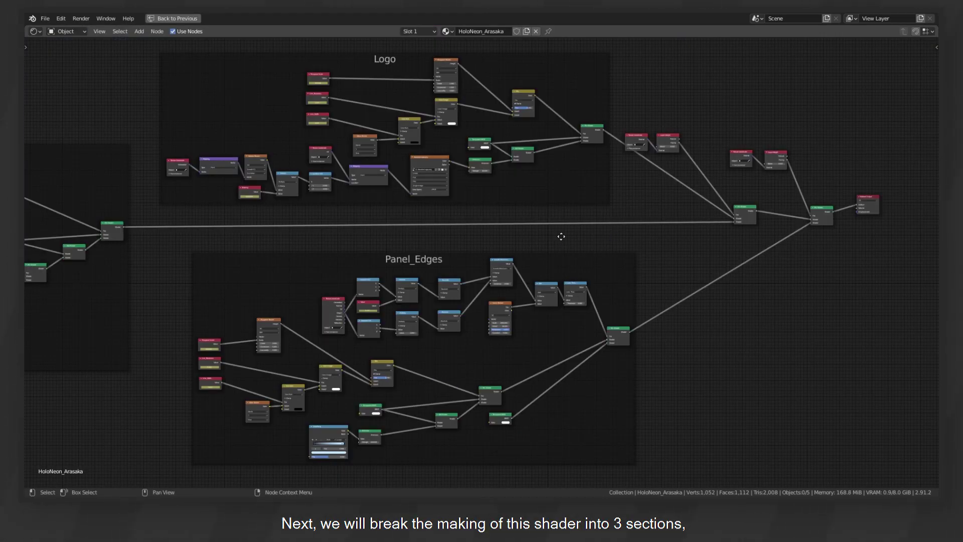
{"action": "middle_click_drag", "start_coordinate": [559, 236], "coordinate": [721, 237]}
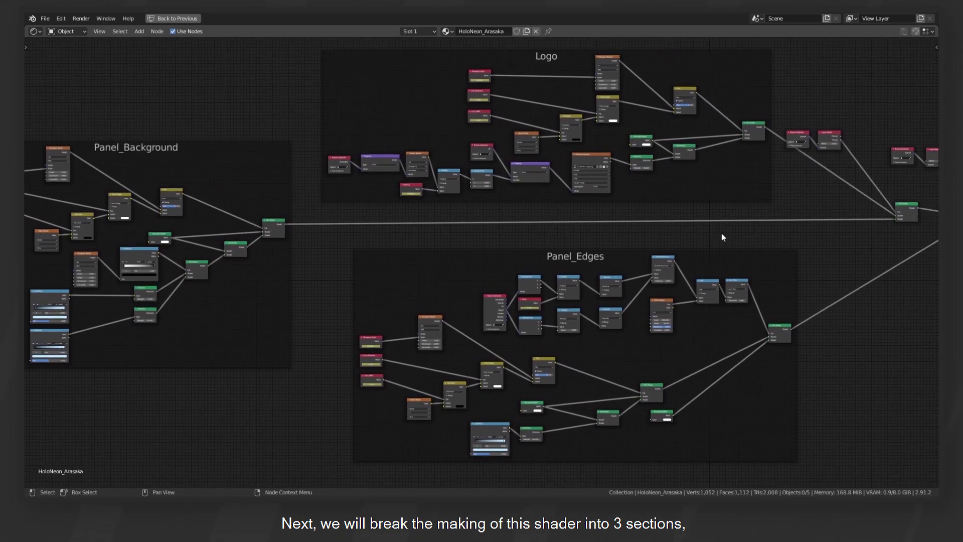
Preview the Logo, Panel_Background and Panel_Edges frames one at a time on the panel
{"action": "key", "text": "ctrl+space"}
{"action": "middle_click_drag", "start_coordinate": [466, 302], "coordinate": [368, 373]}
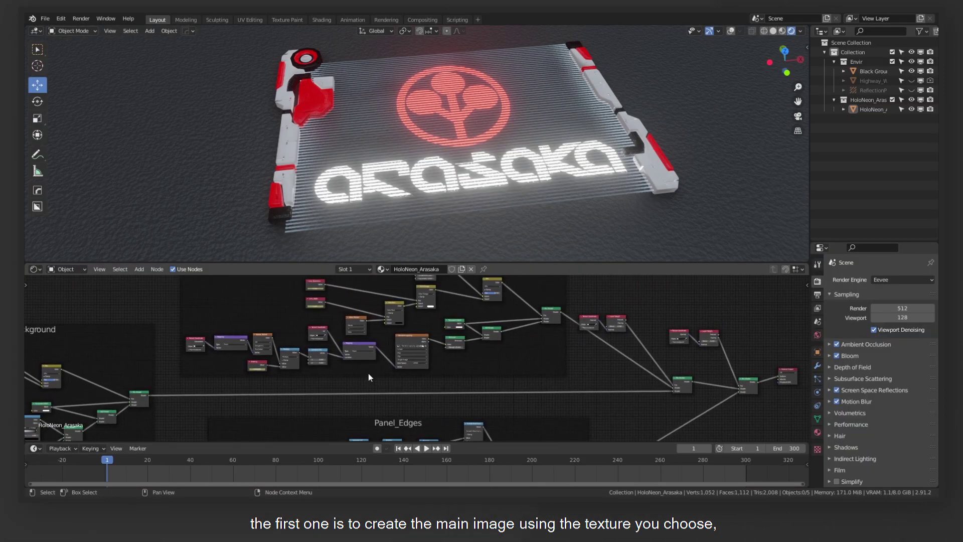
{"action": "left_click", "coordinate": [554, 314], "text": "ctrl+shift"}
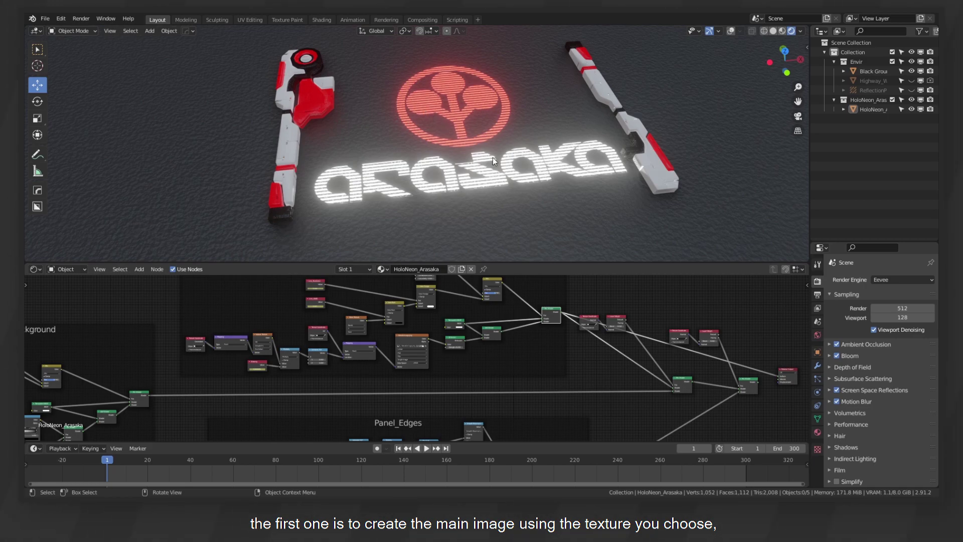
{"action": "middle_click_drag", "start_coordinate": [136, 398], "coordinate": [346, 347]}
{"action": "left_click", "coordinate": [347, 347], "text": "ctrl+shift"}
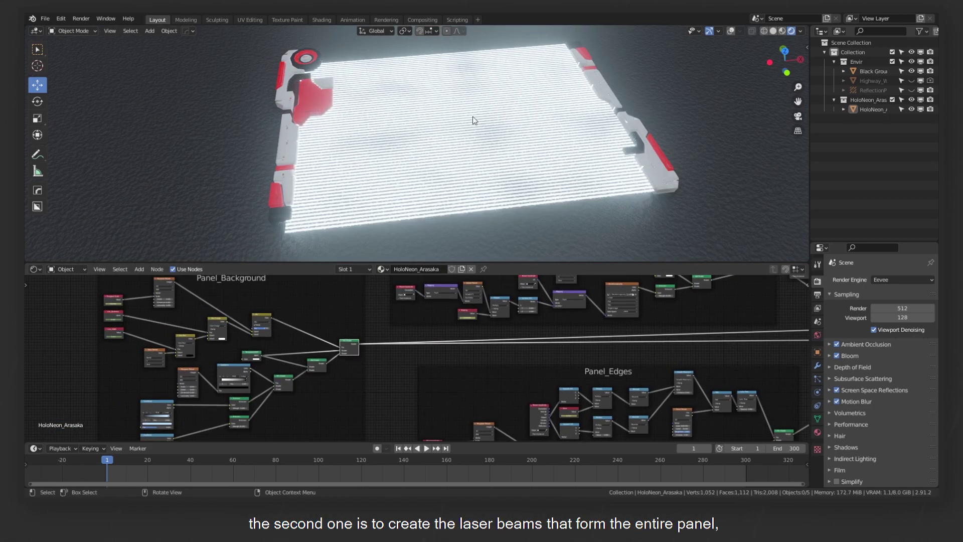
{"action": "middle_click_drag", "start_coordinate": [601, 361], "coordinate": [358, 267]}
{"action": "left_click", "coordinate": [542, 342], "text": "ctrl+shift"}
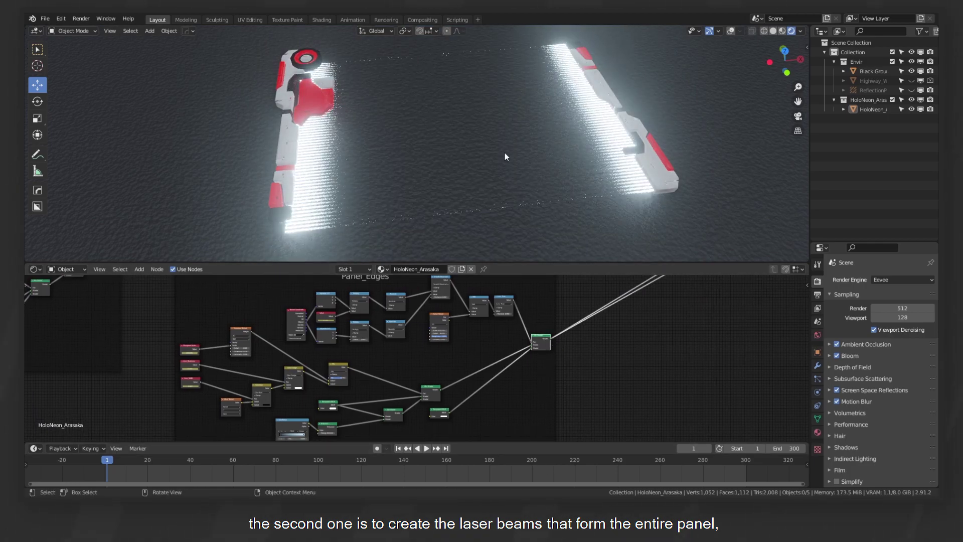
Preview the full combined hologram shader again and play the glitch animation
{"action": "middle_click_drag", "start_coordinate": [504, 153], "coordinate": [351, 70]}
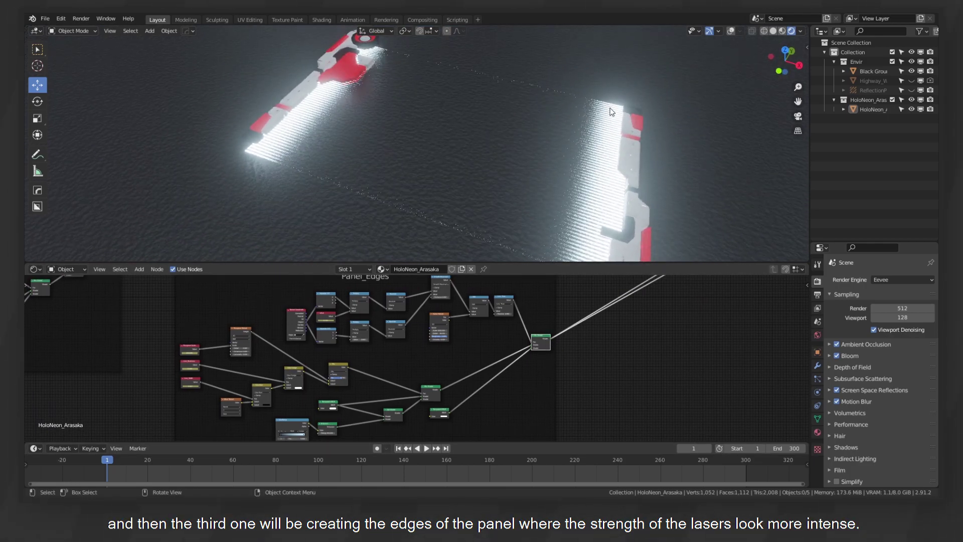
{"action": "middle_click_drag", "start_coordinate": [596, 150], "coordinate": [484, 167]}
{"action": "middle_click_drag", "start_coordinate": [543, 153], "coordinate": [540, 154]}
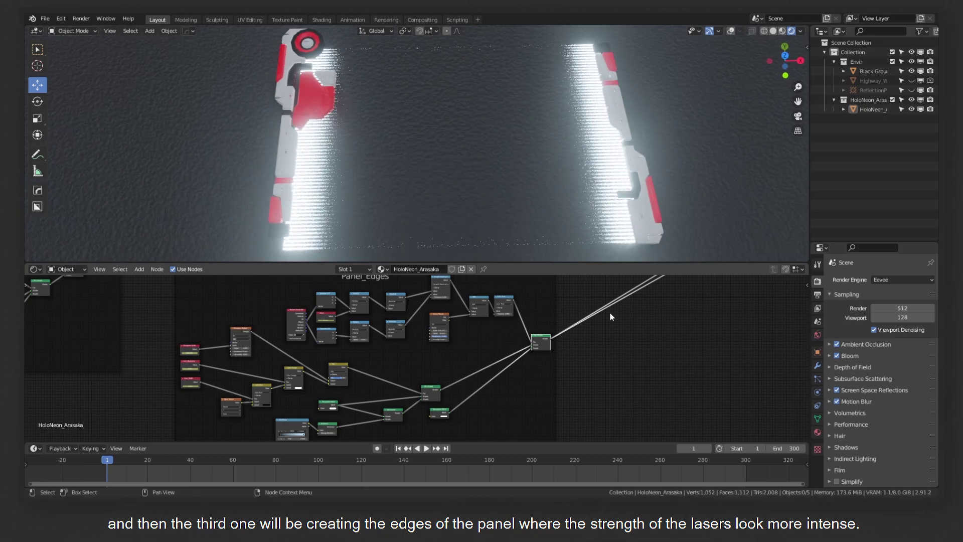
{"action": "middle_click_drag", "start_coordinate": [610, 316], "coordinate": [443, 405]}
{"action": "left_click", "coordinate": [552, 326], "text": "ctrl+shift"}
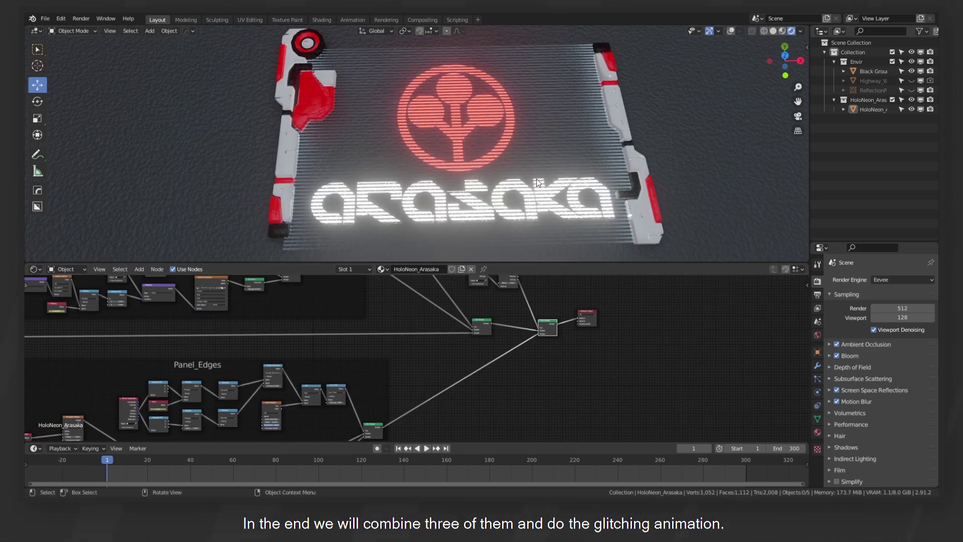
{"action": "middle_click_drag", "start_coordinate": [536, 182], "coordinate": [548, 145]}
{"action": "key", "text": "space"}
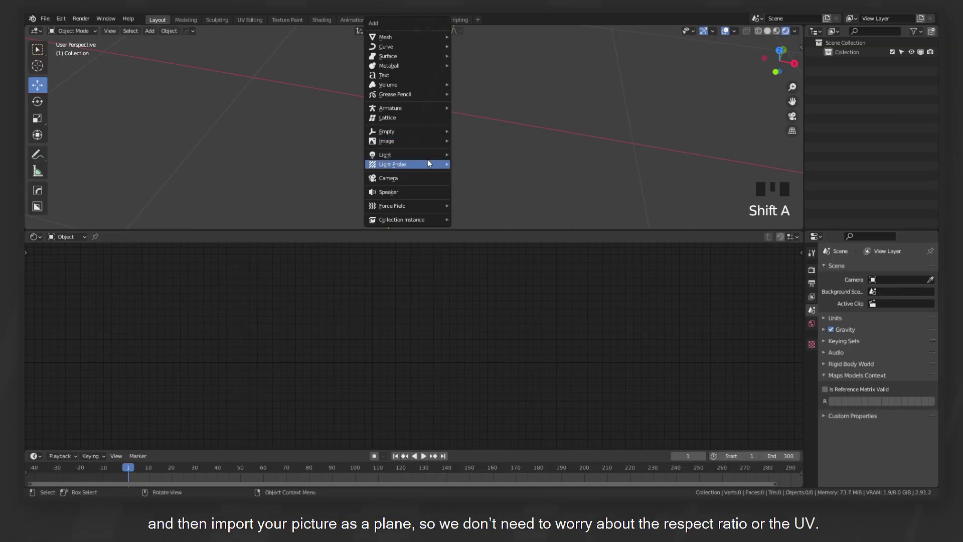
Import Arasaka-Logo.png as an image plane
{"action": "mouse_move", "coordinate": [435, 141]}
{"action": "left_click", "coordinate": [485, 163]}
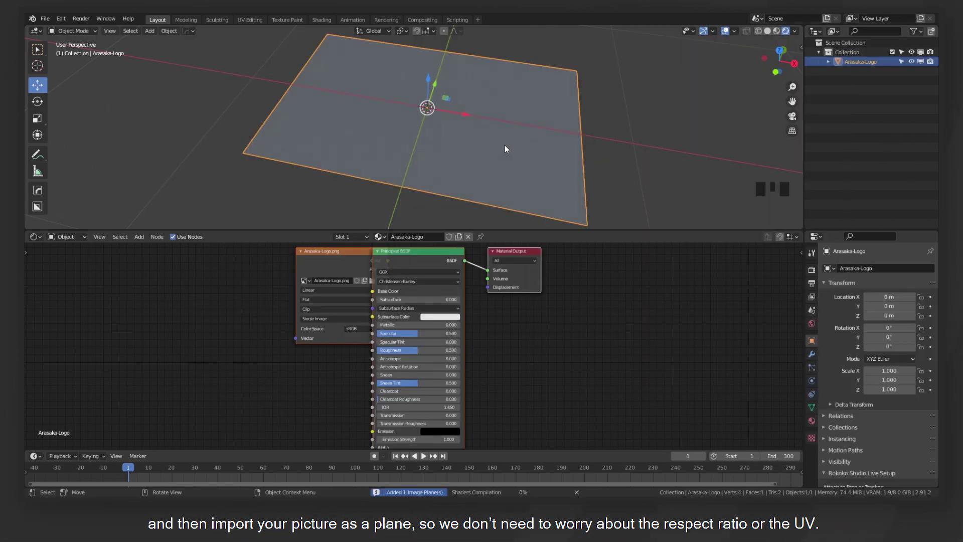
{"action": "scroll", "coordinate": [486, 143], "scroll_direction": "down", "scroll_amount": 2}
{"action": "middle_click_drag", "start_coordinate": [486, 143], "coordinate": [496, 150]}
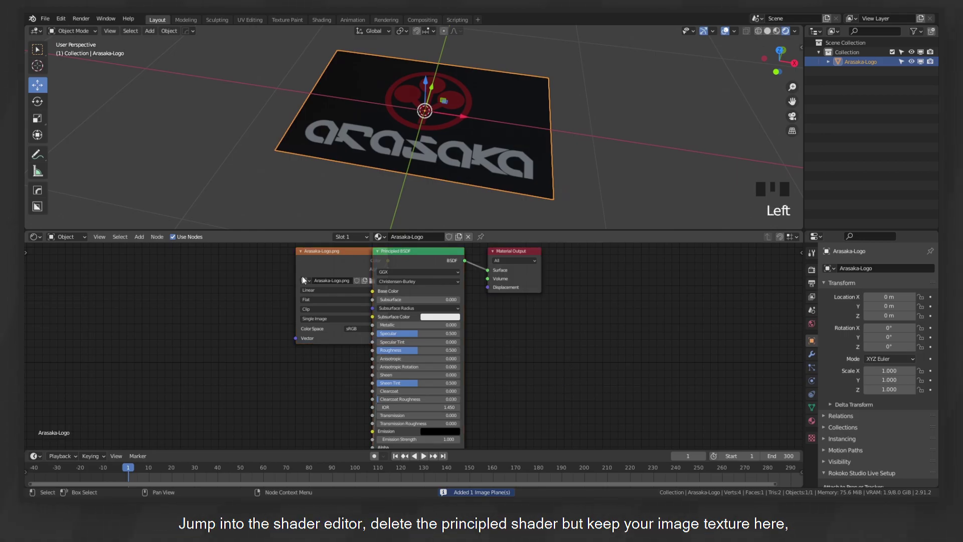
Replace the Principled BSDF with an Emission node wired to the Material Output
{"action": "left_click_drag", "start_coordinate": [435, 261], "coordinate": [429, 266]}
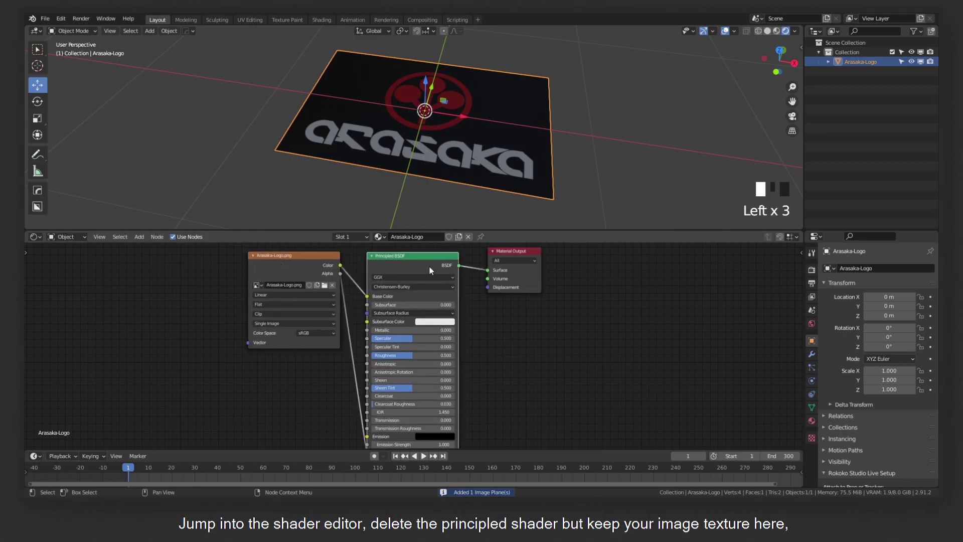
{"action": "key", "text": "x"}
{"action": "key", "text": "shift+a"}
{"action": "type", "text": "em"}
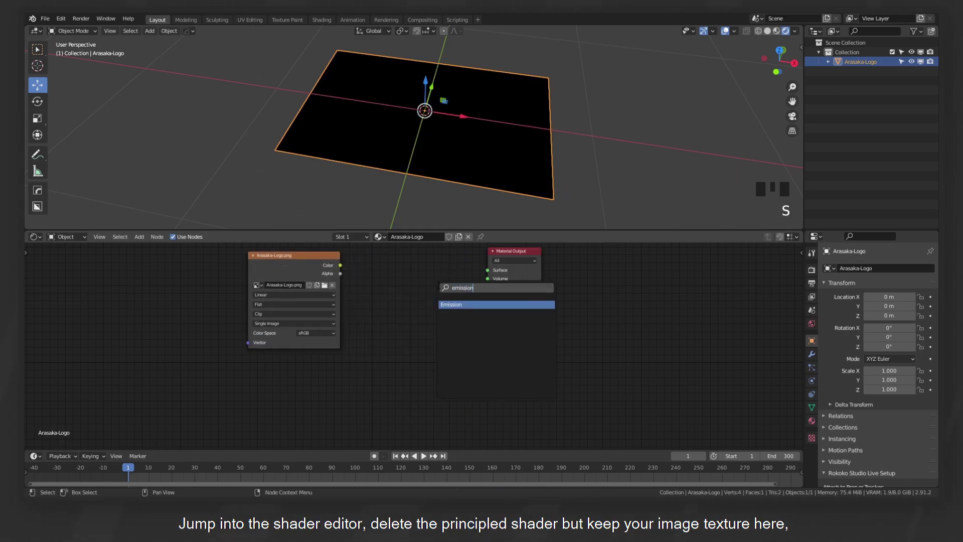
{"action": "type", "text": "ission"}
{"action": "key", "text": "Return"}
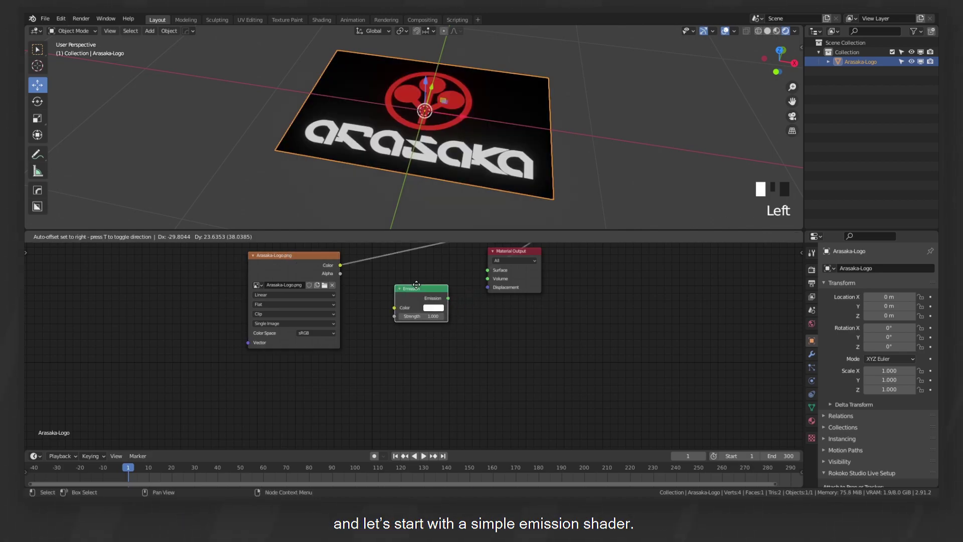
{"action": "left_click_drag", "start_coordinate": [416, 284], "coordinate": [392, 246]}
{"action": "scroll", "coordinate": [413, 306], "scroll_direction": "up", "scroll_amount": 1}
{"action": "middle_click_drag", "start_coordinate": [413, 306], "coordinate": [391, 339]}
{"action": "left_click", "coordinate": [384, 287], "text": "ctrl+shift"}
Set the Emission strength to 20
{"action": "scroll", "coordinate": [441, 297], "scroll_direction": "up", "scroll_amount": 2}
{"action": "middle_click_drag", "start_coordinate": [448, 296], "coordinate": [494, 334]}
{"action": "left_click", "coordinate": [418, 344]}
{"action": "type", "text": "20"}
{"action": "key", "text": "Return"}
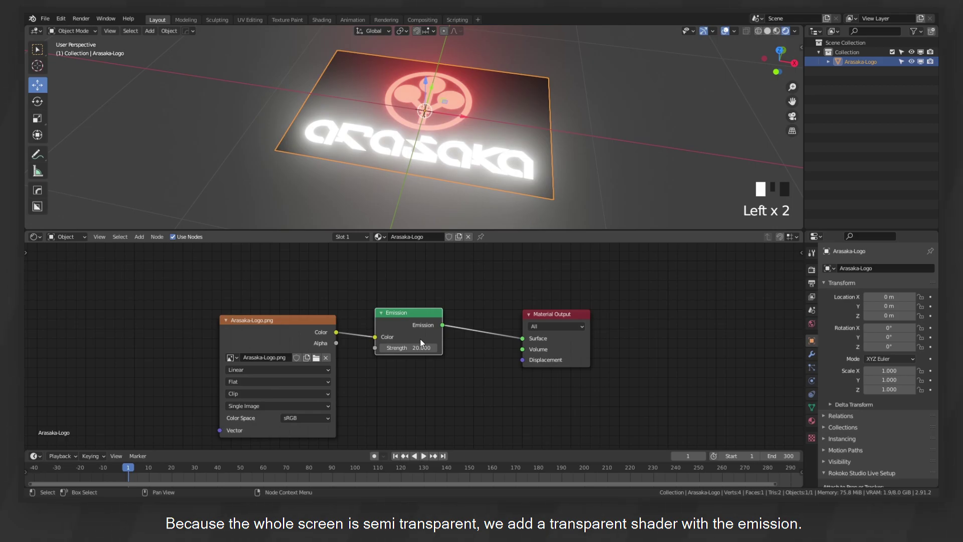
Add a Transparent BSDF node above the Emission node
{"action": "key", "text": "shift+a"}
{"action": "type", "text": "trans"}
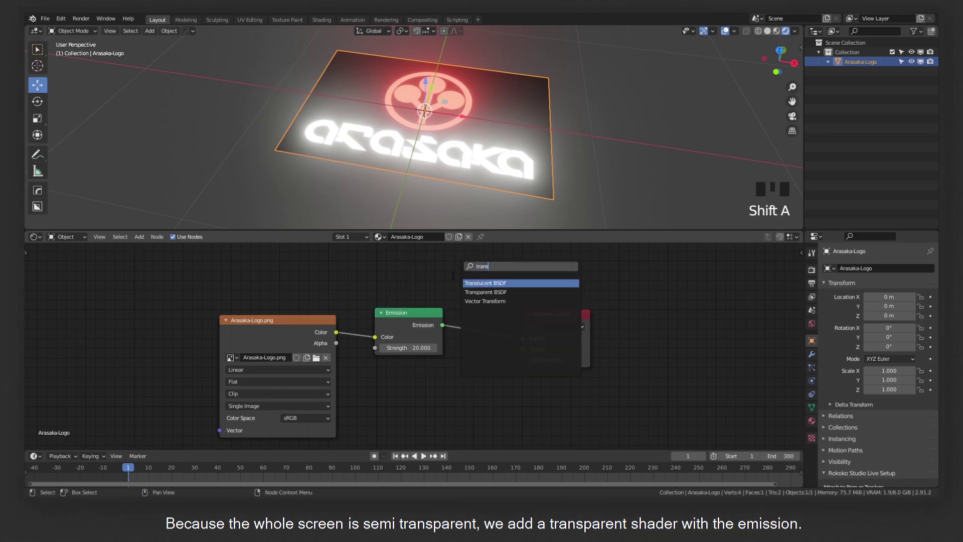
{"action": "key", "text": "Down"}
{"action": "key", "text": "Return"}
{"action": "left_click", "coordinate": [383, 272]}
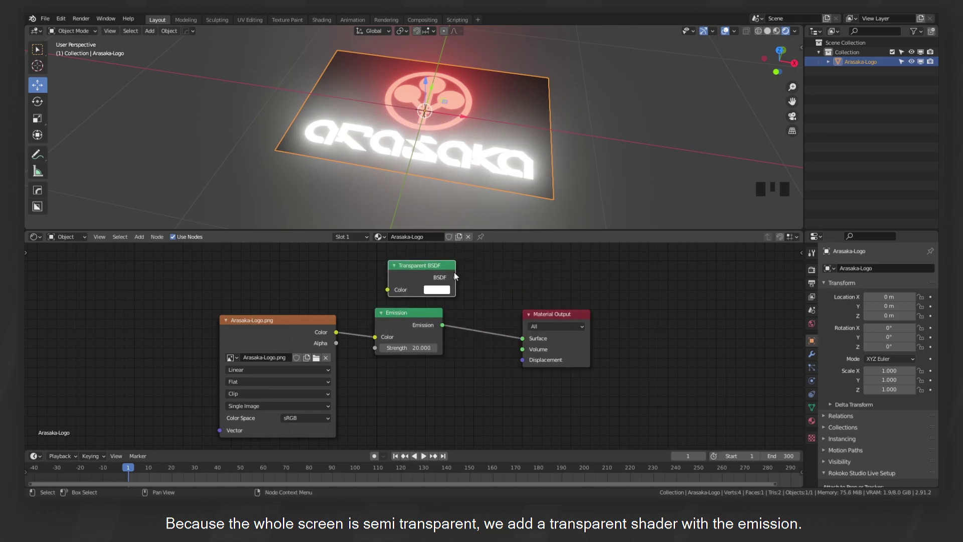
Combine Emission and Transparent BSDF through an Add Shader into the Material Output
{"action": "key", "text": "shift+a"}
{"action": "left_click", "coordinate": [502, 279]}
{"action": "type", "text": "add"}
{"action": "key", "text": "Return"}
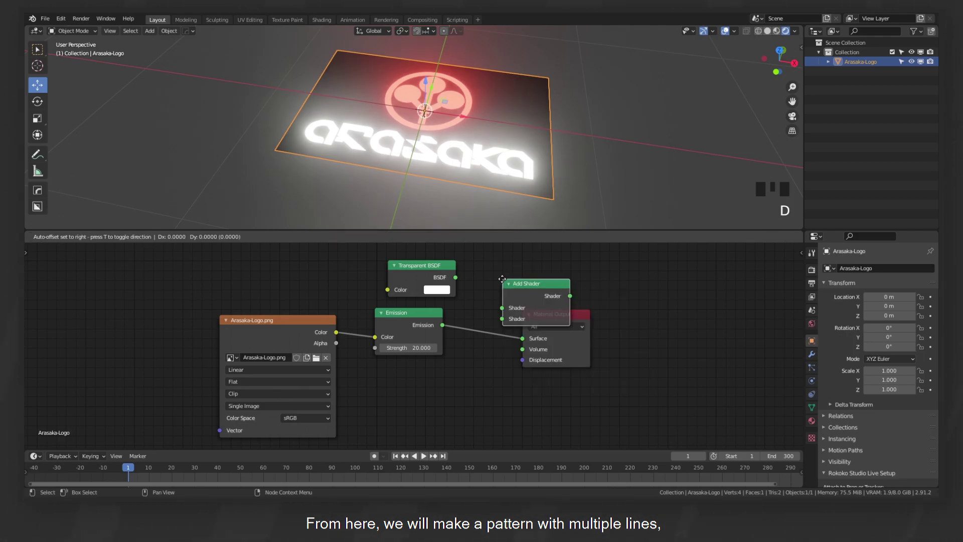
{"action": "left_click", "coordinate": [490, 288]}
{"action": "left_click", "coordinate": [484, 301]}
{"action": "left_click_drag", "start_coordinate": [455, 277], "coordinate": [482, 326]}
{"action": "left_click_drag", "start_coordinate": [405, 320], "coordinate": [420, 334]}
Tidy the node layout and make the node editor area taller
{"action": "left_click_drag", "start_coordinate": [422, 278], "coordinate": [413, 289]}
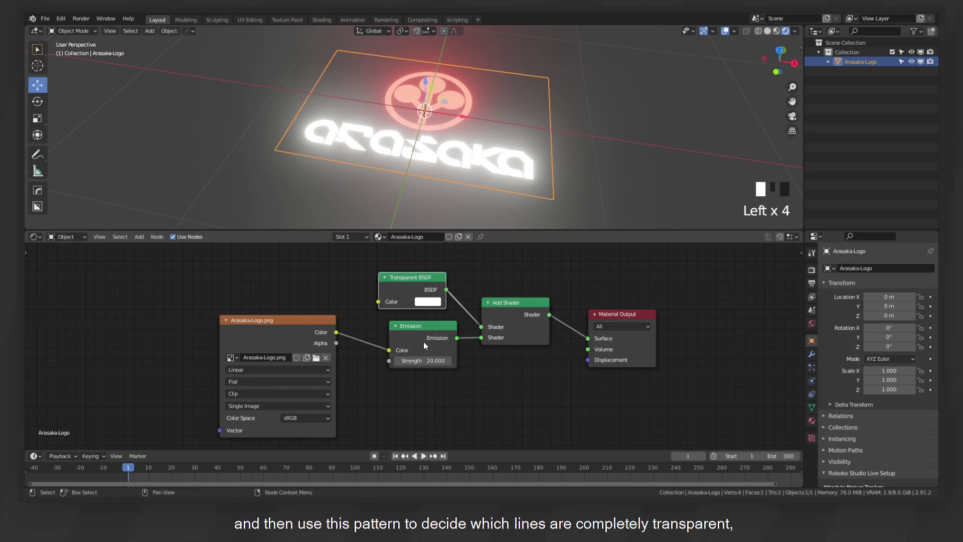
{"action": "left_click_drag", "start_coordinate": [427, 336], "coordinate": [416, 337]}
{"action": "middle_click_drag", "start_coordinate": [416, 340], "coordinate": [405, 355]}
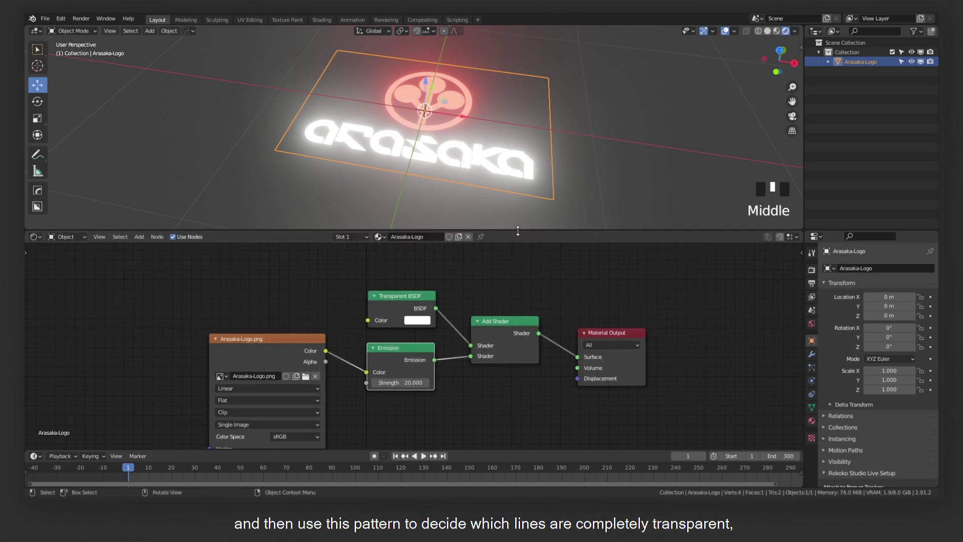
{"action": "left_click_drag", "start_coordinate": [518, 231], "coordinate": [529, 165]}
{"action": "middle_click_drag", "start_coordinate": [391, 201], "coordinate": [400, 227]}
Add a Wave Texture node and preview its stripes on the logo plane
{"action": "left_click", "coordinate": [359, 207]}
{"action": "key", "text": "shift+a"}
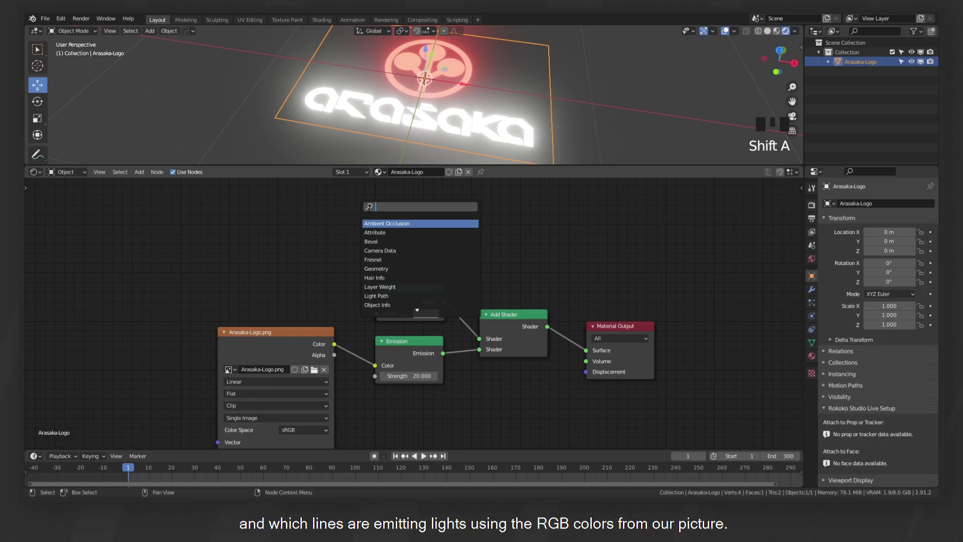
{"action": "key", "text": "Return"}
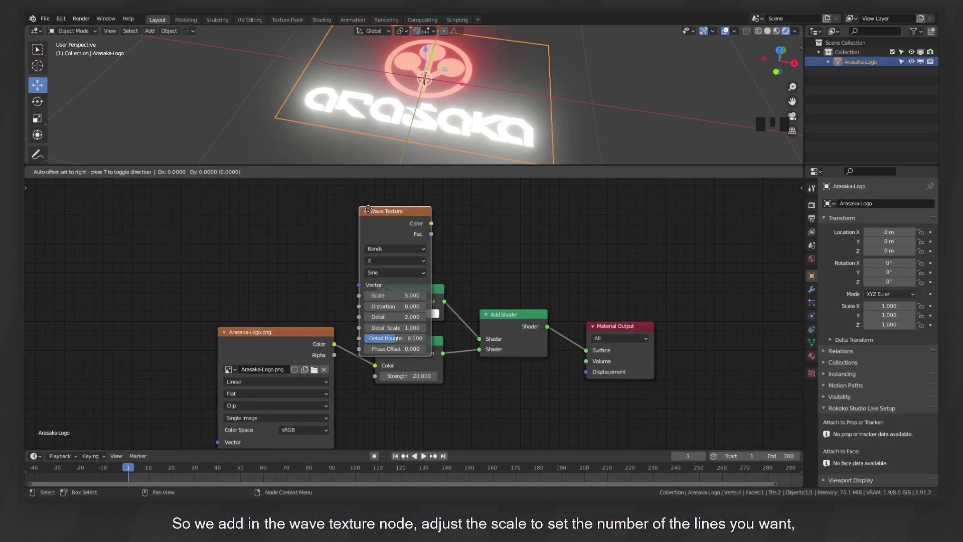
{"action": "left_click", "coordinate": [260, 162]}
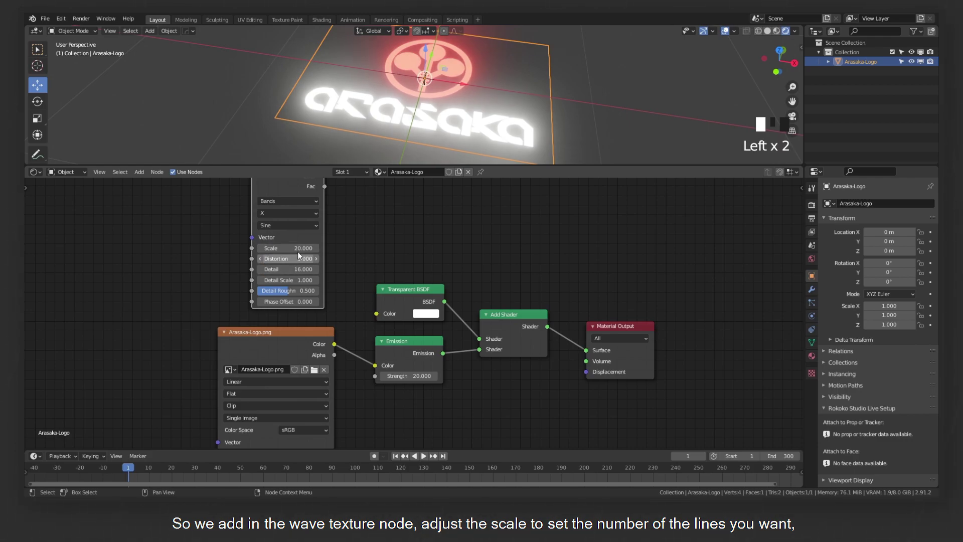
{"action": "middle_click_drag", "start_coordinate": [296, 215], "coordinate": [305, 264]}
{"action": "left_click", "coordinate": [311, 231], "text": "ctrl+shift"}
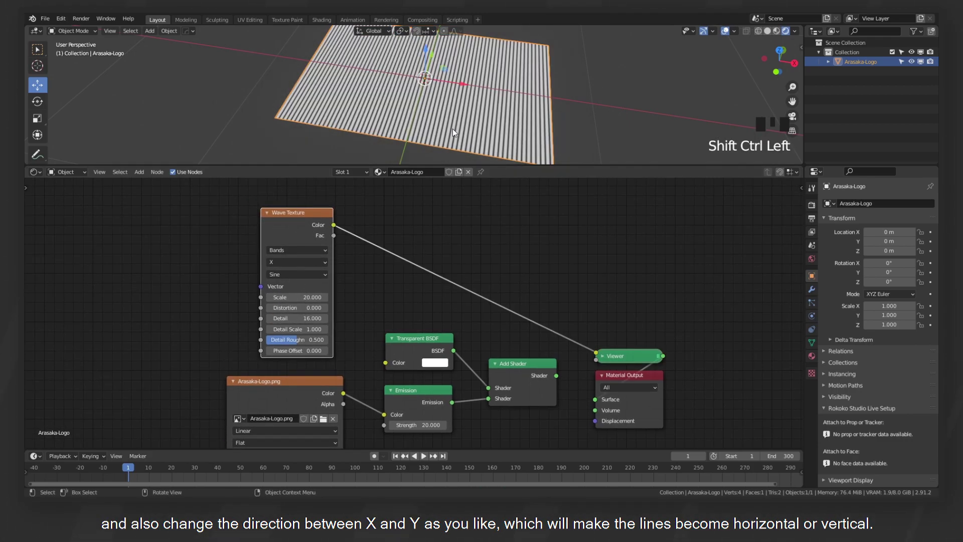
{"action": "scroll", "coordinate": [452, 132], "scroll_direction": "up", "scroll_amount": 2}
{"action": "middle_click_drag", "start_coordinate": [408, 93], "coordinate": [394, 93], "text": "shift"}
Set the Wave Texture bands to run along the Y direction
{"action": "left_click", "coordinate": [287, 263]}
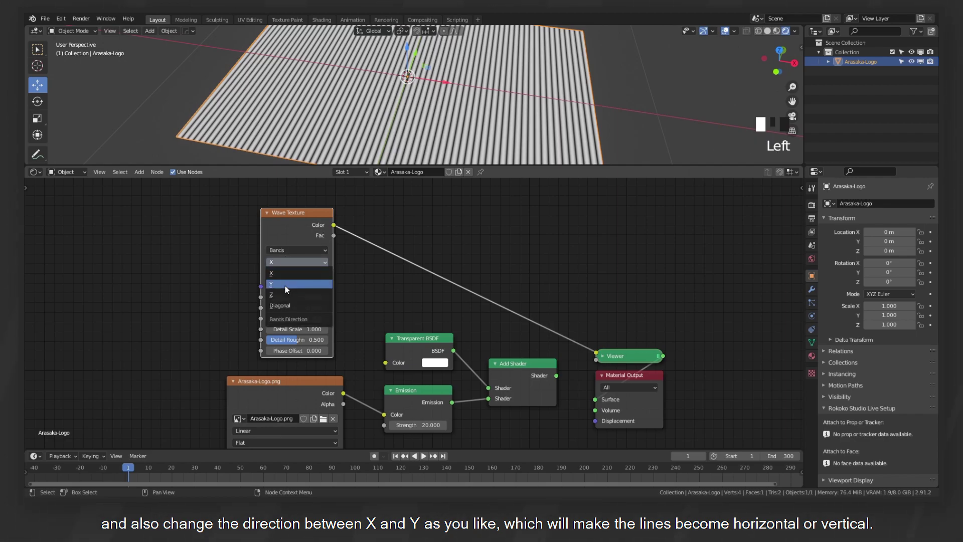
{"action": "left_click", "coordinate": [285, 279]}
{"action": "scroll", "coordinate": [275, 115], "scroll_direction": "up", "scroll_amount": 2}
{"action": "middle_click_drag", "start_coordinate": [275, 115], "coordinate": [252, 98], "text": "shift"}
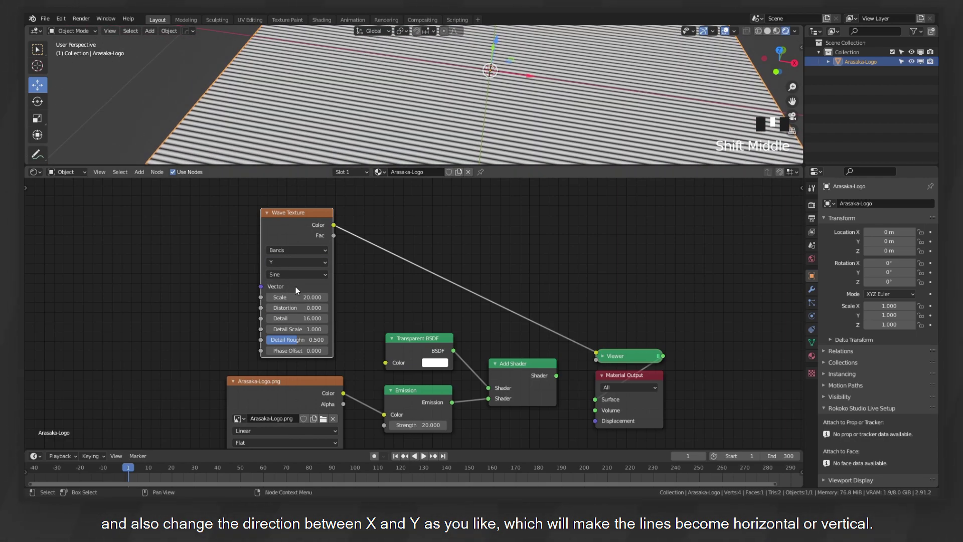
{"action": "left_click", "coordinate": [292, 261]}
{"action": "left_click", "coordinate": [288, 273]}
{"action": "left_click", "coordinate": [290, 262]}
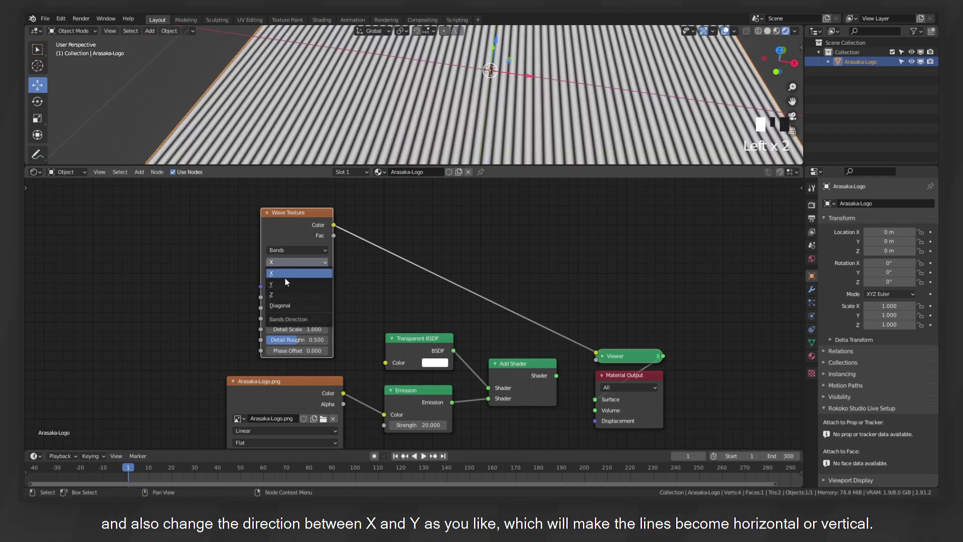
{"action": "left_click", "coordinate": [284, 284]}
{"action": "scroll", "coordinate": [471, 224], "scroll_direction": "up", "scroll_amount": 1}
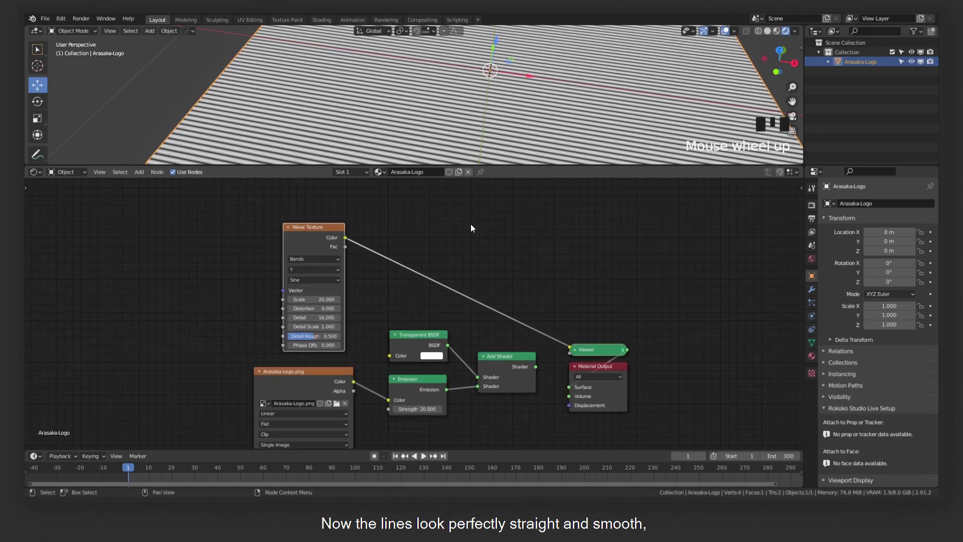
{"action": "mouse_move", "coordinate": [297, 99]}
{"action": "middle_mouse_down"}
{"action": "mouse_move", "coordinate": [285, 117]}
{"action": "mouse_move", "coordinate": [296, 105]}
{"action": "middle_mouse_up"}
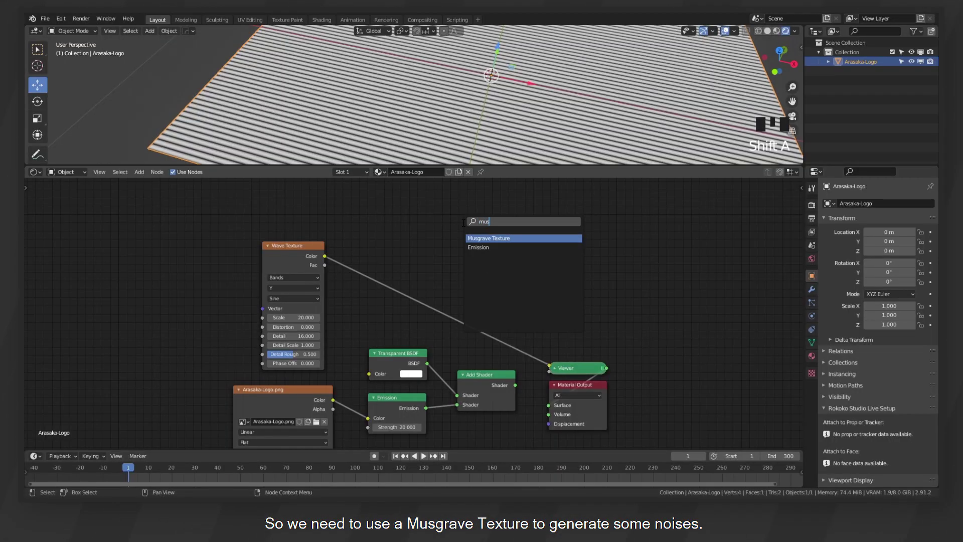
Add a Musgrave Texture, preview its Height output, and set Scale to 200
{"action": "key", "text": "Return"}
{"action": "left_click", "coordinate": [427, 231], "text": "ctrl+shift"}
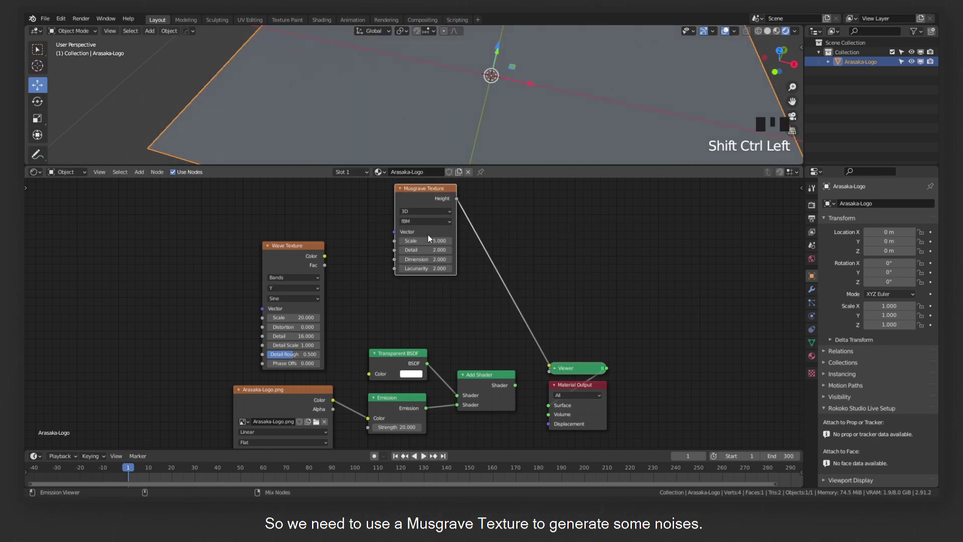
{"action": "left_click", "coordinate": [433, 240]}
{"action": "type", "text": "200"}
{"action": "key", "text": "Return"}
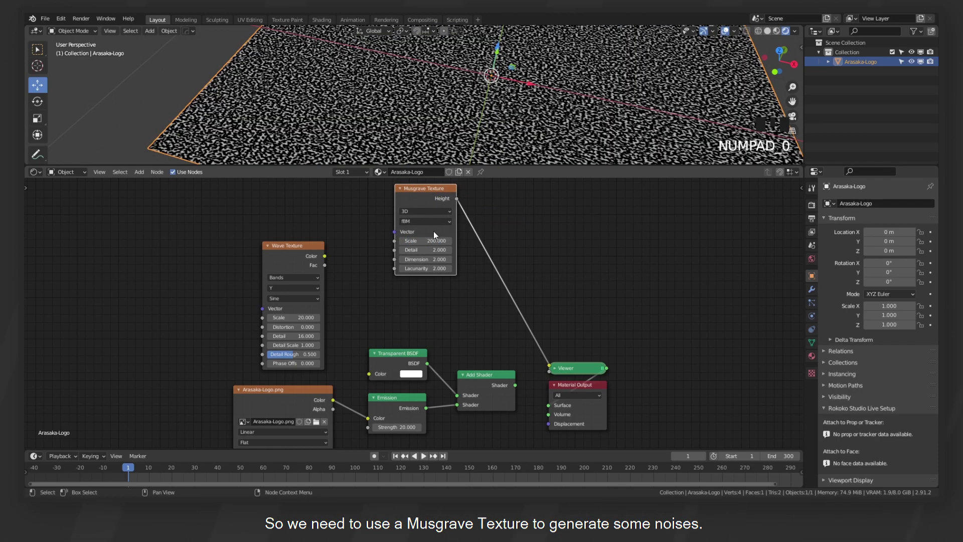
Set Musgrave Dimension to 0.4 and Lacunarity to 0, then move the node left
{"action": "left_click", "coordinate": [434, 258]}
{"action": "type", "text": "0.4"}
{"action": "key", "text": "Return"}
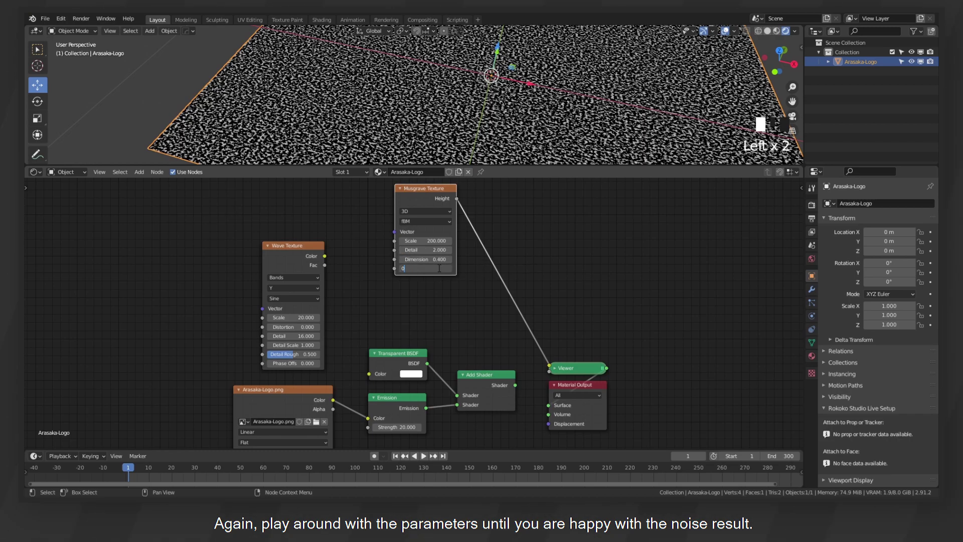
{"action": "key", "text": "Return"}
{"action": "middle_click_drag", "start_coordinate": [474, 204], "coordinate": [464, 233]}
{"action": "left_click_drag", "start_coordinate": [411, 220], "coordinate": [384, 216]}
{"action": "left_click", "coordinate": [532, 224]}
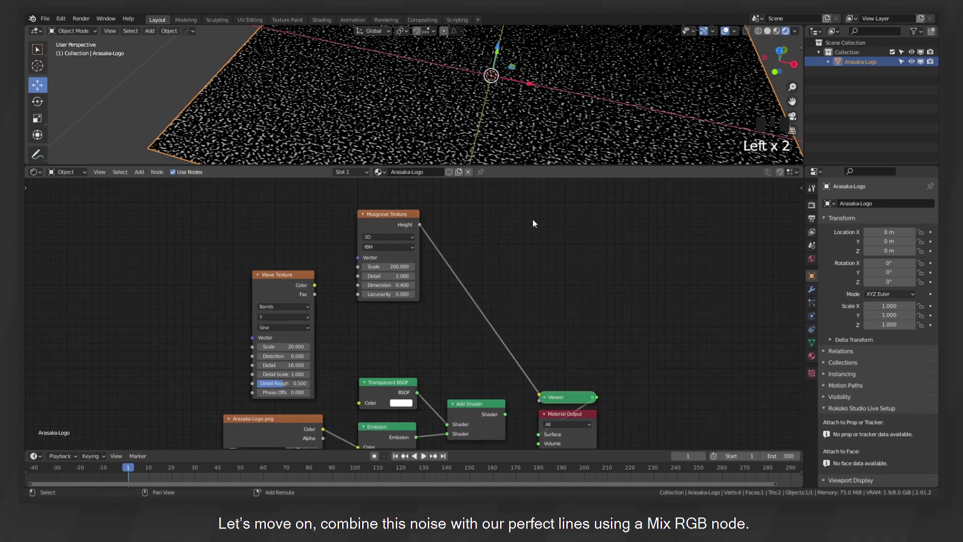
{"action": "key", "text": "shift+a"}
Insert a Mix node between Musgrave and Viewer, feeding the Wave Texture colour into it
{"action": "type", "text": "mix"}
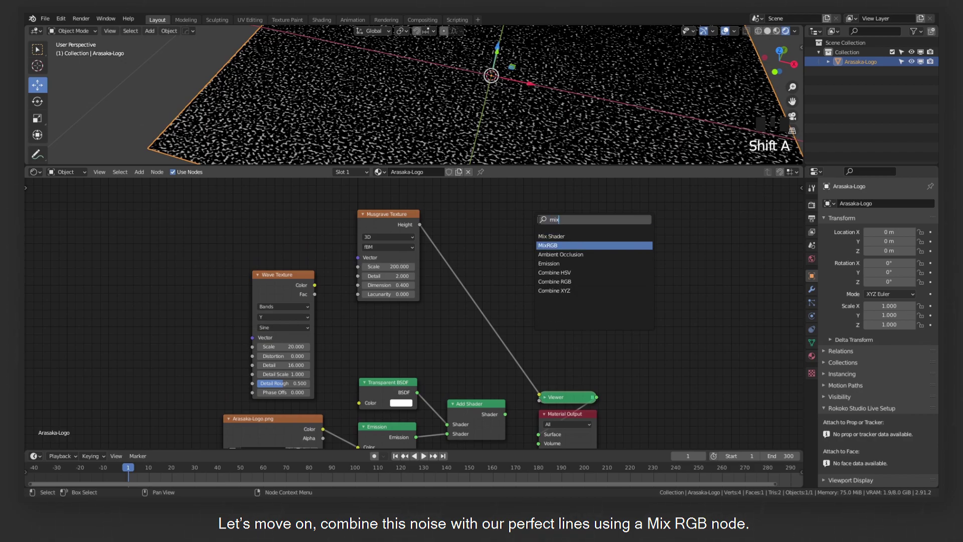
{"action": "key", "text": "Return"}
{"action": "left_click", "coordinate": [462, 237]}
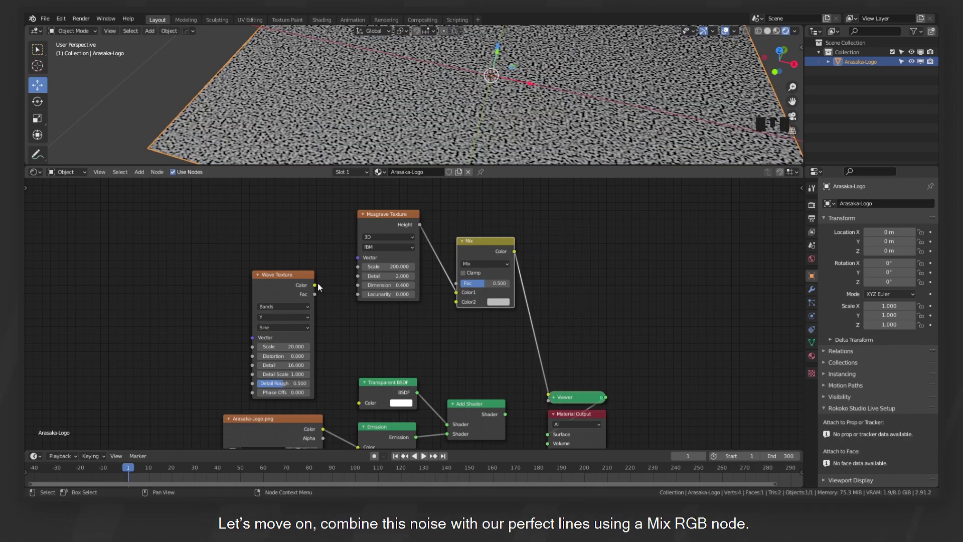
{"action": "left_click_drag", "start_coordinate": [314, 285], "coordinate": [378, 309]}
{"action": "left_click_drag", "start_coordinate": [453, 301], "coordinate": [453, 302]}
{"action": "scroll", "coordinate": [447, 192], "scroll_direction": "up", "scroll_amount": 1}
{"action": "middle_click_drag", "start_coordinate": [447, 191], "coordinate": [444, 221]}
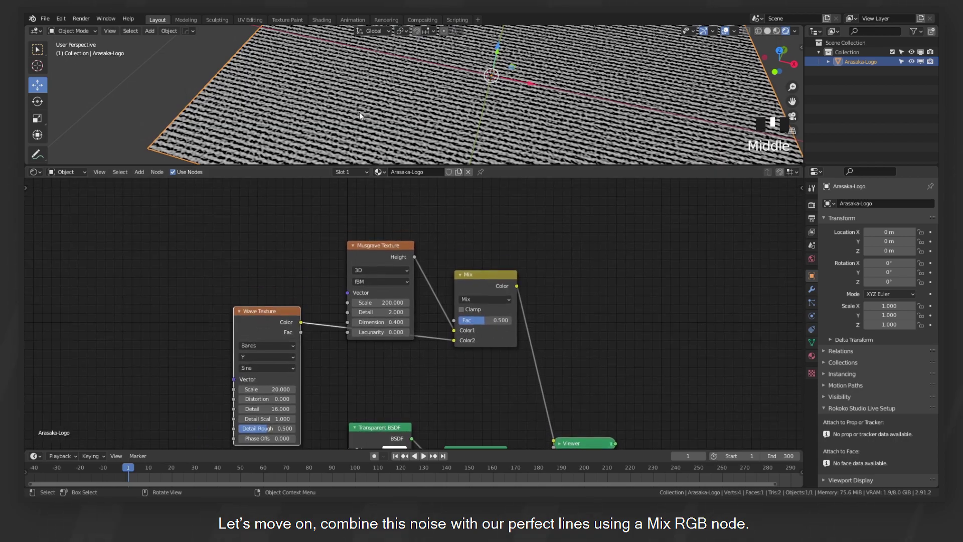
{"action": "scroll", "coordinate": [359, 113], "scroll_direction": "up", "scroll_amount": 1}
{"action": "middle_click_drag", "start_coordinate": [359, 113], "coordinate": [426, 95], "text": "shift"}
Enable Clamp on the Mix node and tidy the Musgrave and Wave node positions
{"action": "left_click_drag", "start_coordinate": [404, 245], "coordinate": [393, 216]}
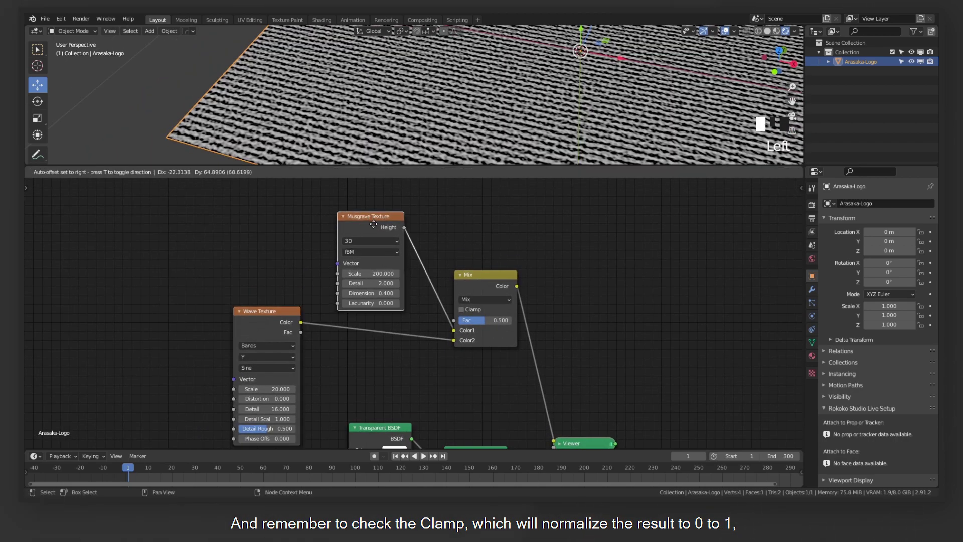
{"action": "left_click", "coordinate": [472, 308]}
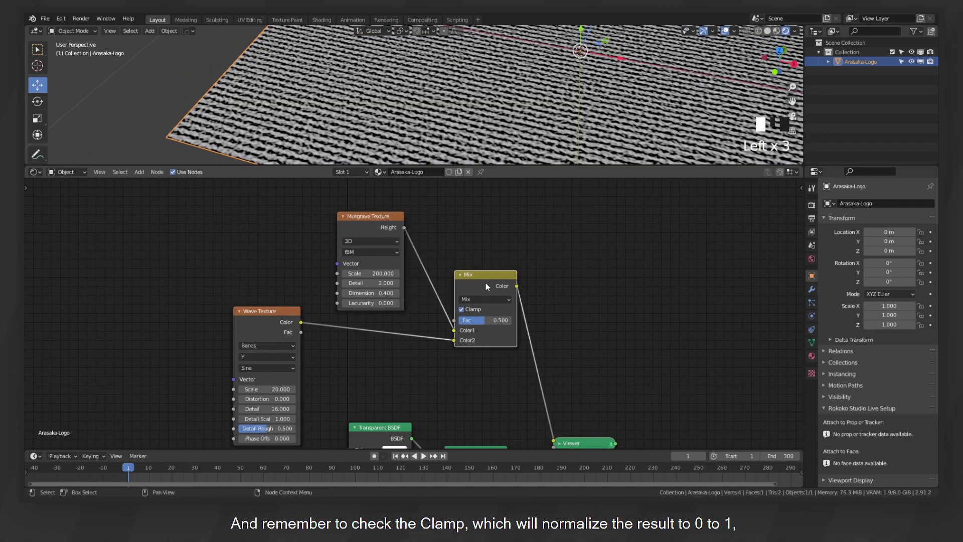
{"action": "left_click_drag", "start_coordinate": [485, 282], "coordinate": [478, 278]}
{"action": "middle_click_drag", "start_coordinate": [545, 228], "coordinate": [458, 228]}
{"action": "left_click", "coordinate": [565, 250]}
{"action": "middle_click_drag", "start_coordinate": [467, 267], "coordinate": [557, 256]}
{"action": "left_click_drag", "start_coordinate": [285, 307], "coordinate": [276, 308]}
{"action": "left_click", "coordinate": [466, 291]}
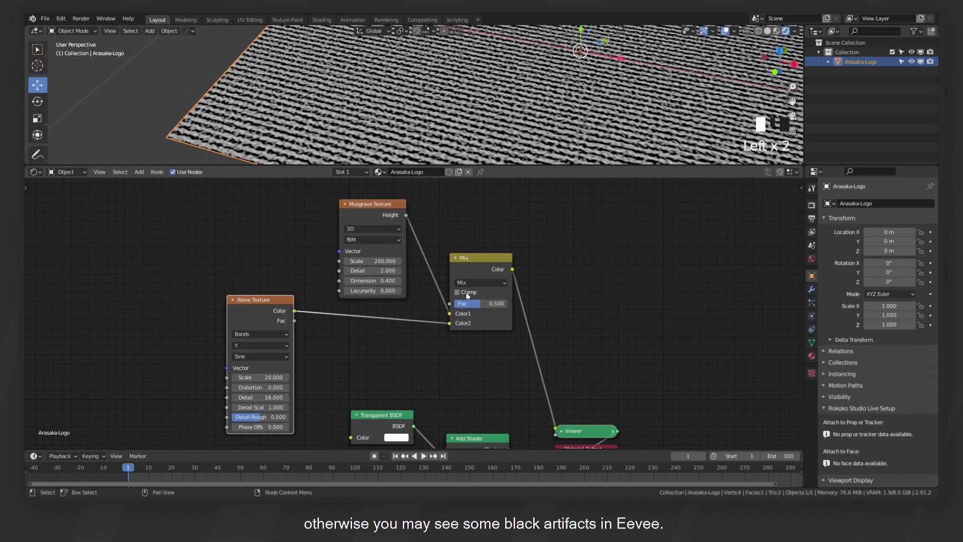
{"action": "left_click", "coordinate": [465, 292]}
{"action": "left_click_drag", "start_coordinate": [364, 203], "coordinate": [350, 198]}
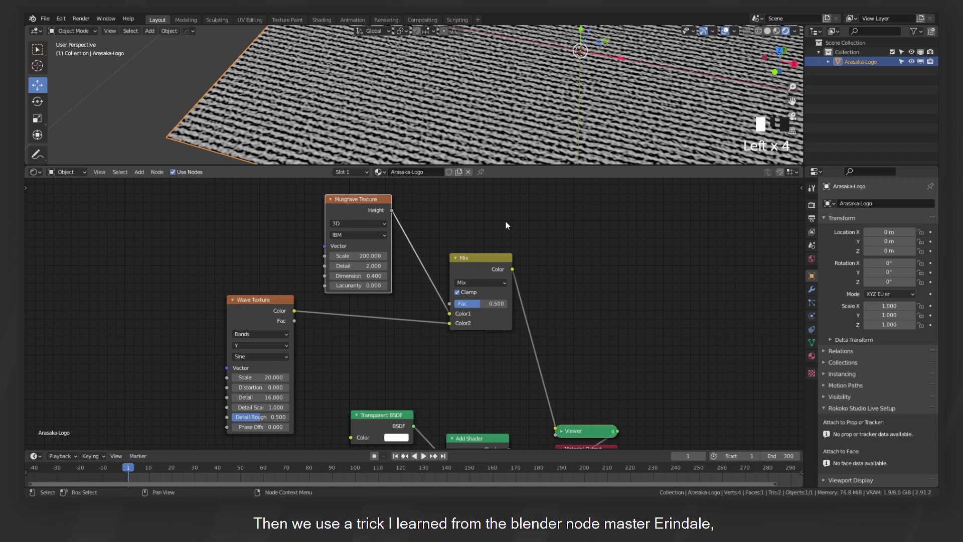
{"action": "middle_click_drag", "start_coordinate": [577, 250], "coordinate": [606, 248]}
Duplicate the Mix node and place the copy below-left
{"action": "left_click", "coordinate": [512, 269]}
{"action": "key", "text": "shift+d"}
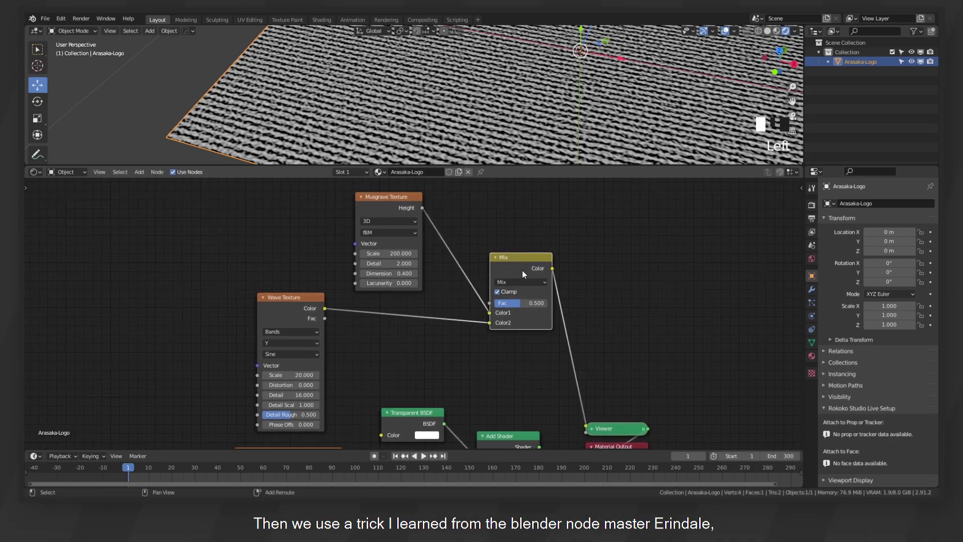
{"action": "left_click", "coordinate": [399, 338]}
Turn the Mix copies into a Color Burn node and a Color Dodge node
{"action": "left_click", "coordinate": [397, 346]}
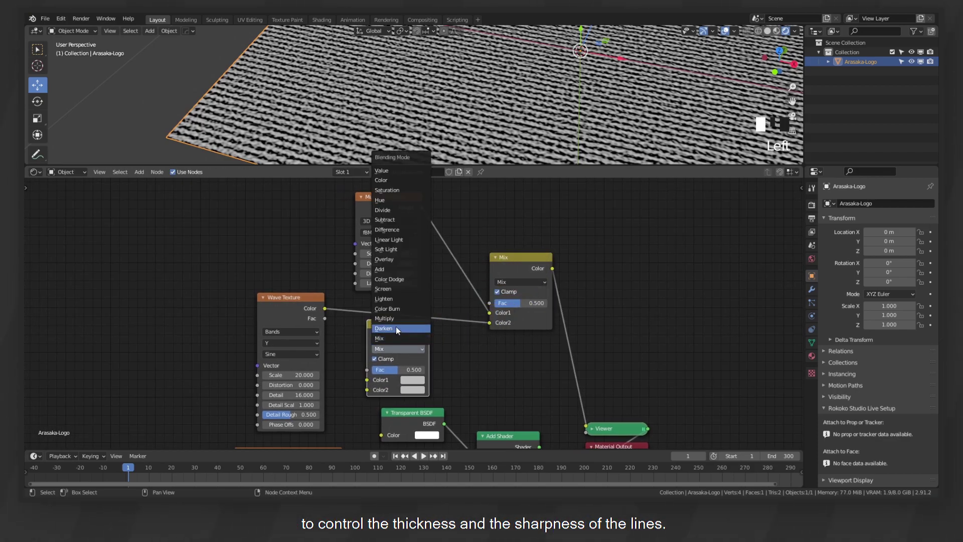
{"action": "left_click", "coordinate": [396, 309]}
{"action": "key", "text": "shift+d"}
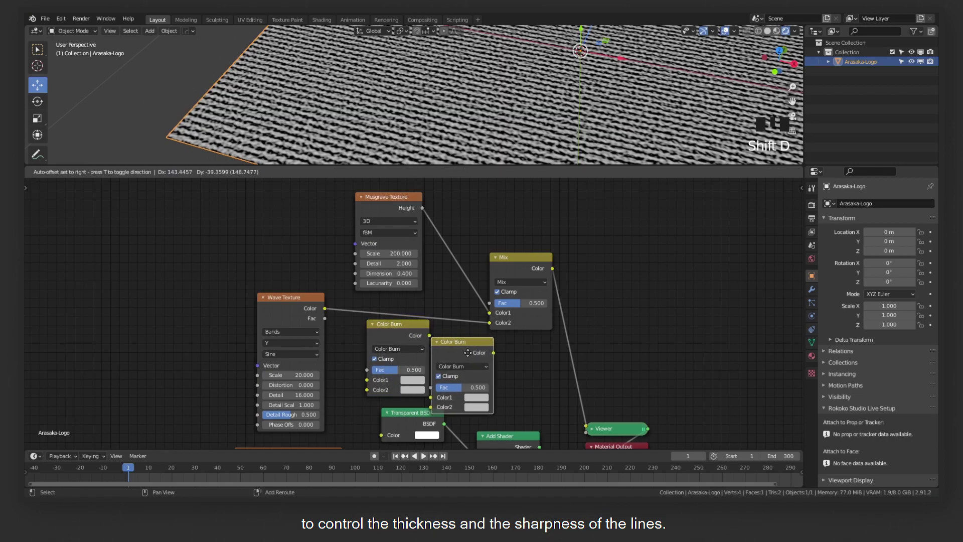
{"action": "left_click", "coordinate": [474, 348]}
{"action": "left_click", "coordinate": [474, 362]}
{"action": "left_click", "coordinate": [478, 292]}
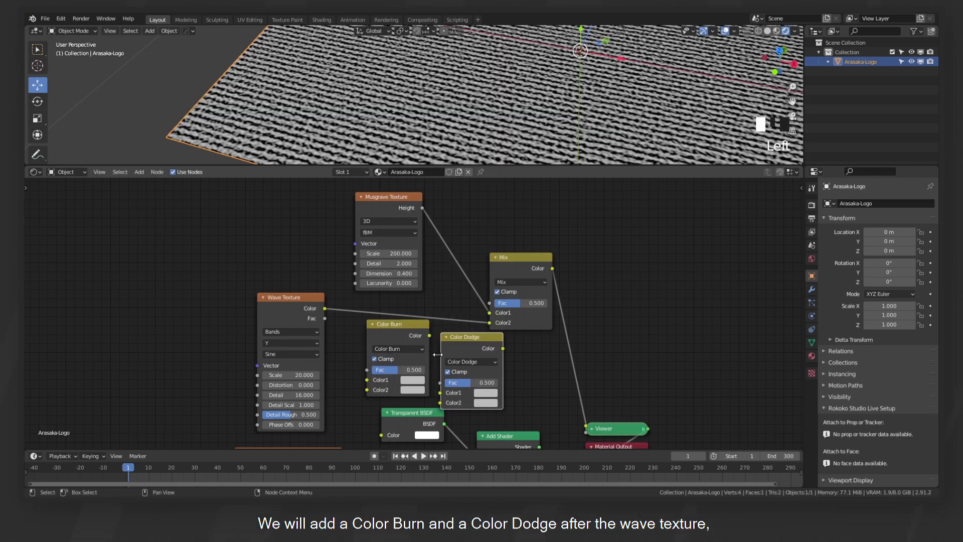
Insert Color Burn and Color Dodge after the Wave Texture, with black and white second colours
{"action": "left_click_drag", "start_coordinate": [391, 332], "coordinate": [385, 312]}
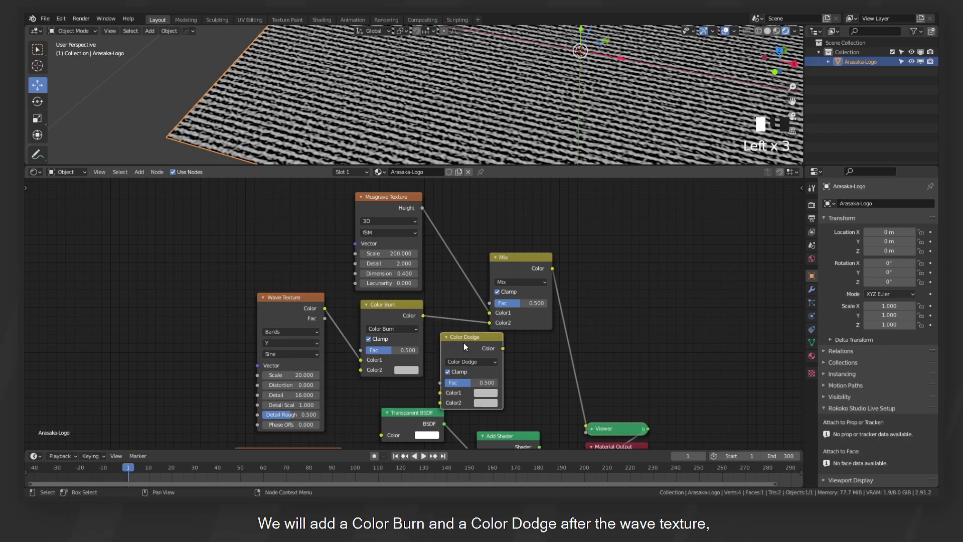
{"action": "left_click_drag", "start_coordinate": [463, 343], "coordinate": [454, 314]}
{"action": "middle_click_drag", "start_coordinate": [544, 356], "coordinate": [555, 351]}
{"action": "left_click_drag", "start_coordinate": [419, 309], "coordinate": [424, 315]}
{"action": "left_click", "coordinate": [416, 369]}
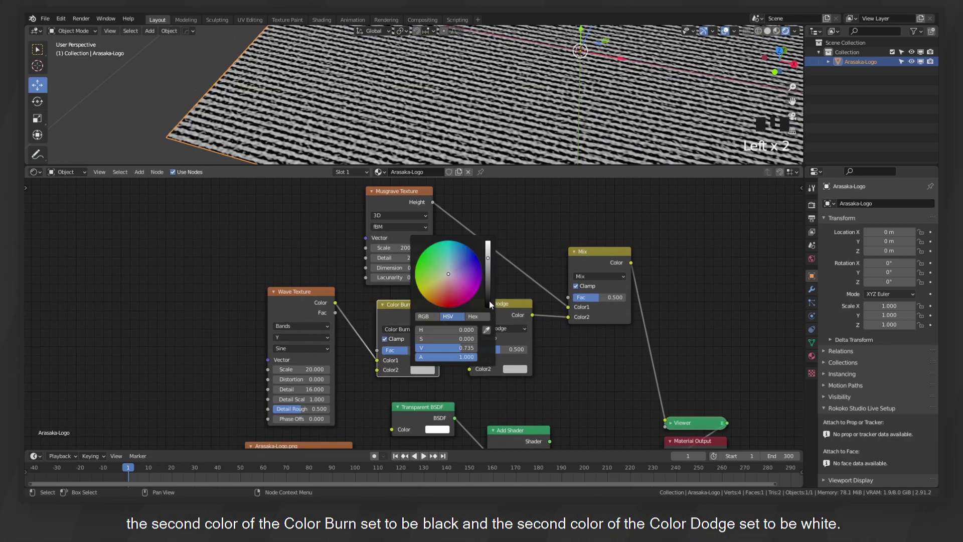
{"action": "left_click_drag", "start_coordinate": [489, 300], "coordinate": [489, 331]}
{"action": "left_click", "coordinate": [510, 369]}
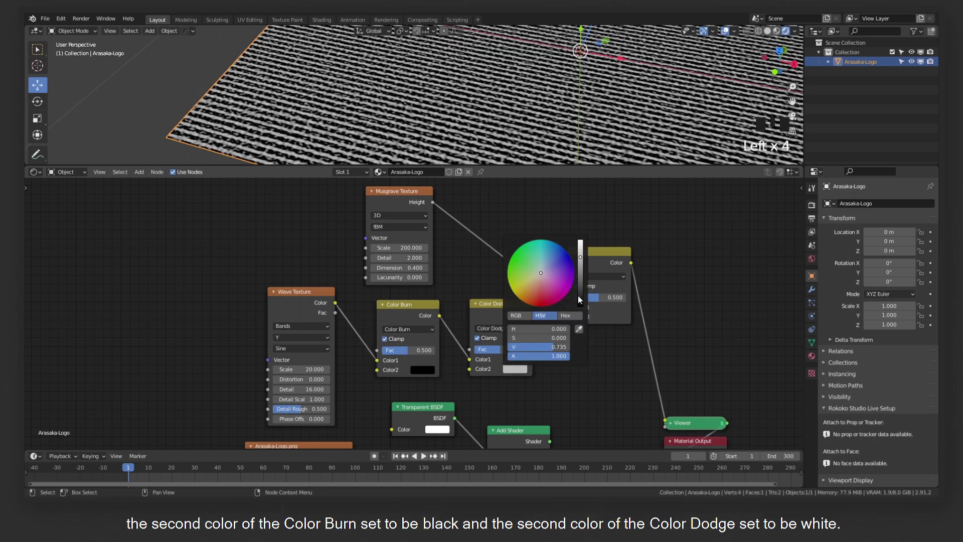
{"action": "left_click", "coordinate": [523, 368]}
Set the Color Burn factor to 0.533 and the Color Dodge factor to 0.558
{"action": "left_click_drag", "start_coordinate": [515, 320], "coordinate": [510, 316]}
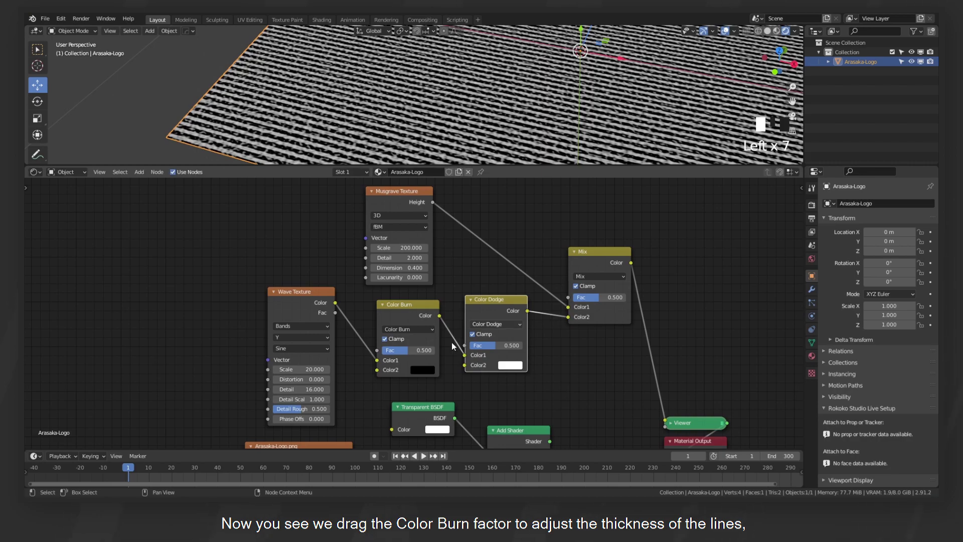
{"action": "mouse_move", "coordinate": [420, 354]}
{"action": "left_mouse_down"}
{"action": "mouse_move", "coordinate": [434, 355]}
{"action": "mouse_move", "coordinate": [414, 354]}
{"action": "left_mouse_up"}
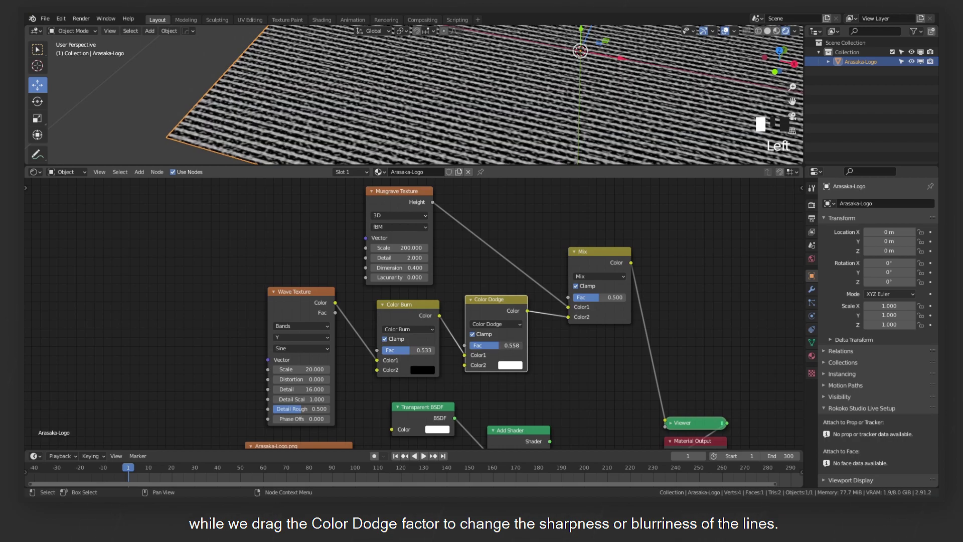
{"action": "scroll", "coordinate": [315, 116], "scroll_direction": "up", "scroll_amount": 2}
{"action": "middle_click_drag", "start_coordinate": [314, 115], "coordinate": [417, 117], "text": "shift"}
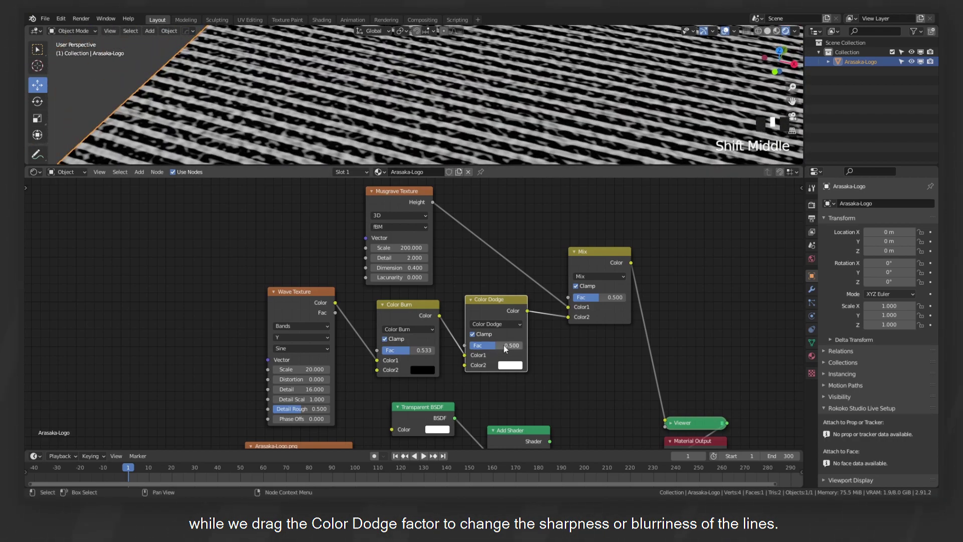
{"action": "left_click_drag", "start_coordinate": [502, 345], "coordinate": [497, 345]}
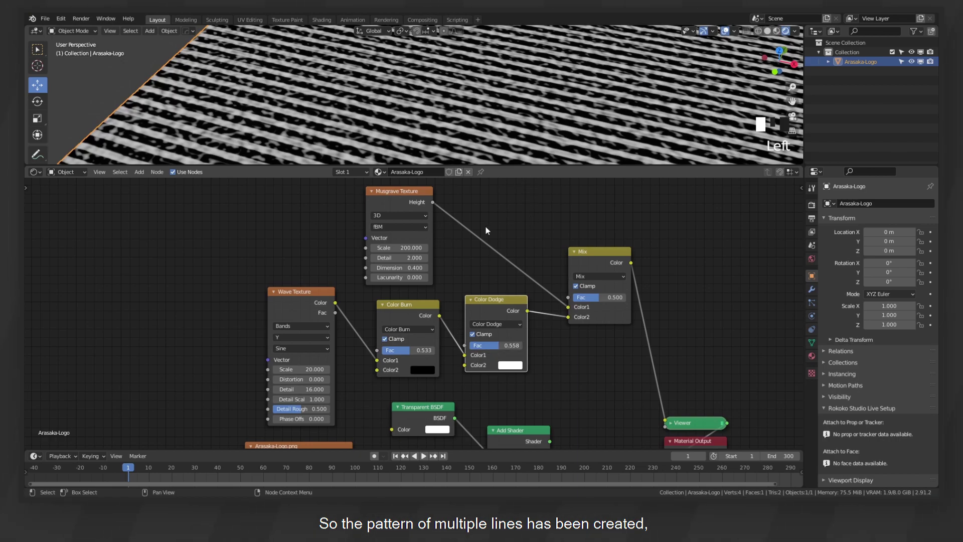
Move the five line-pattern nodes together to make room in the node tree
{"action": "scroll", "coordinate": [485, 226], "scroll_direction": "down", "scroll_amount": 8}
{"action": "middle_click_drag", "start_coordinate": [486, 256], "coordinate": [456, 226]}
{"action": "left_click_drag", "start_coordinate": [286, 216], "coordinate": [495, 299]}
{"action": "key", "text": "g"}
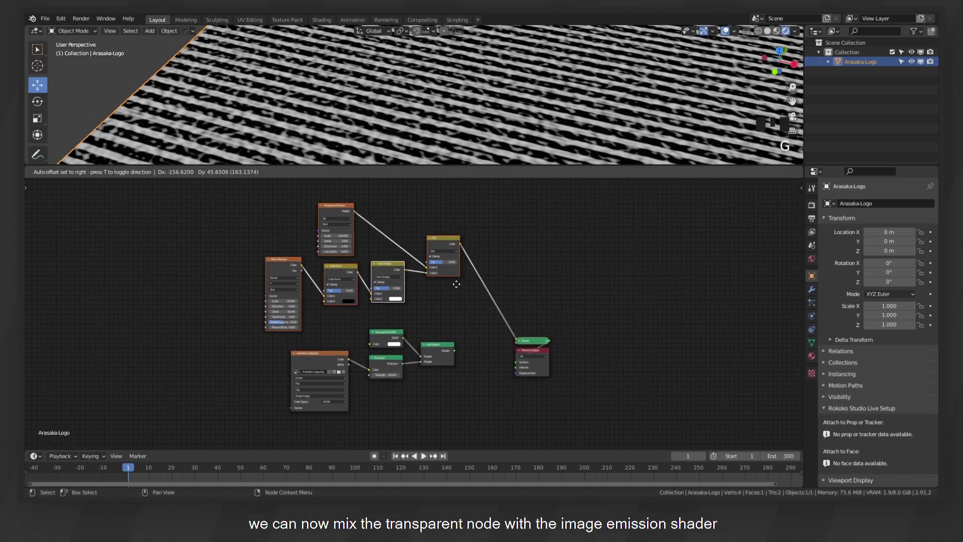
{"action": "left_click", "coordinate": [456, 284]}
{"action": "scroll", "coordinate": [463, 332], "scroll_direction": "up", "scroll_amount": 2}
Add a Mix Shader to the output, using the line pattern as Fac, mixing logo emission and Transparent BSDF
{"action": "key", "text": "shift+a"}
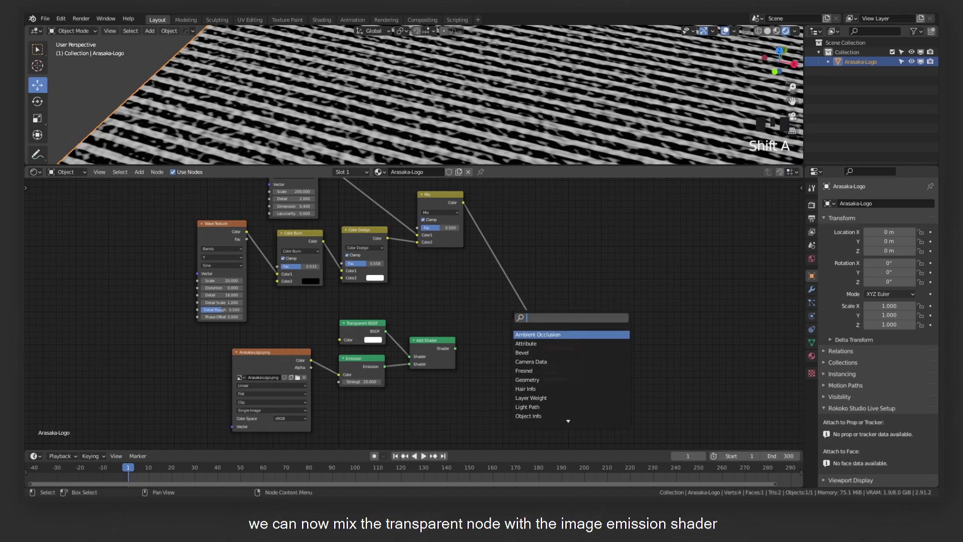
{"action": "key", "text": "Return"}
{"action": "left_click", "coordinate": [477, 324]}
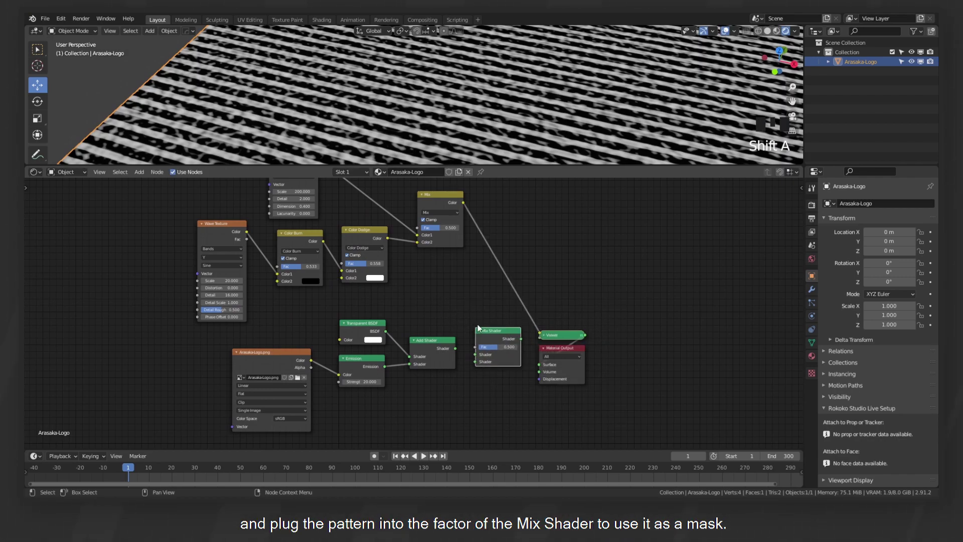
{"action": "left_click", "coordinate": [500, 333], "text": "ctrl+shift"}
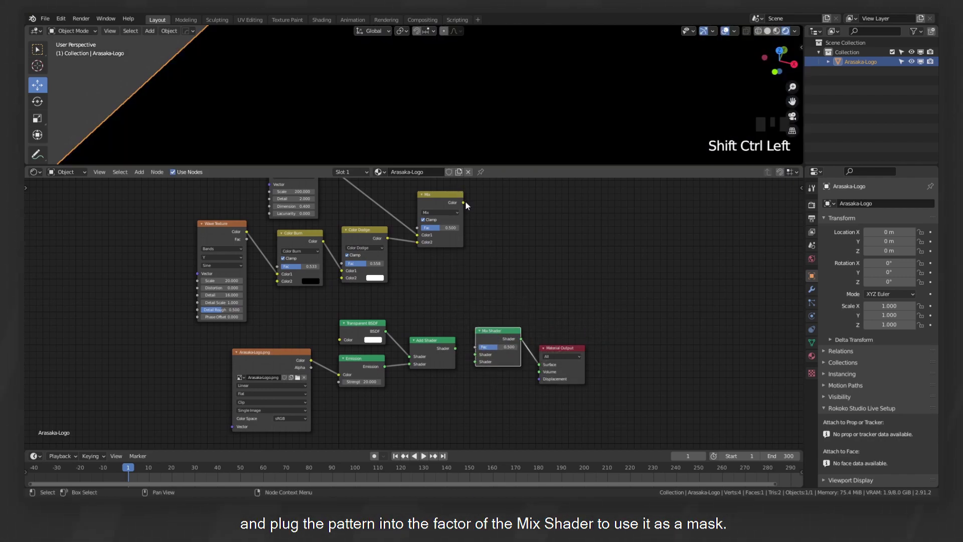
{"action": "left_click_drag", "start_coordinate": [463, 203], "coordinate": [492, 307]}
{"action": "left_click_drag", "start_coordinate": [385, 331], "coordinate": [478, 322]}
{"action": "left_click_drag", "start_coordinate": [564, 345], "coordinate": [581, 294]}
Enlarge the 3D view and orbit to face the striped logo
{"action": "scroll", "coordinate": [582, 92], "scroll_direction": "down", "scroll_amount": 4}
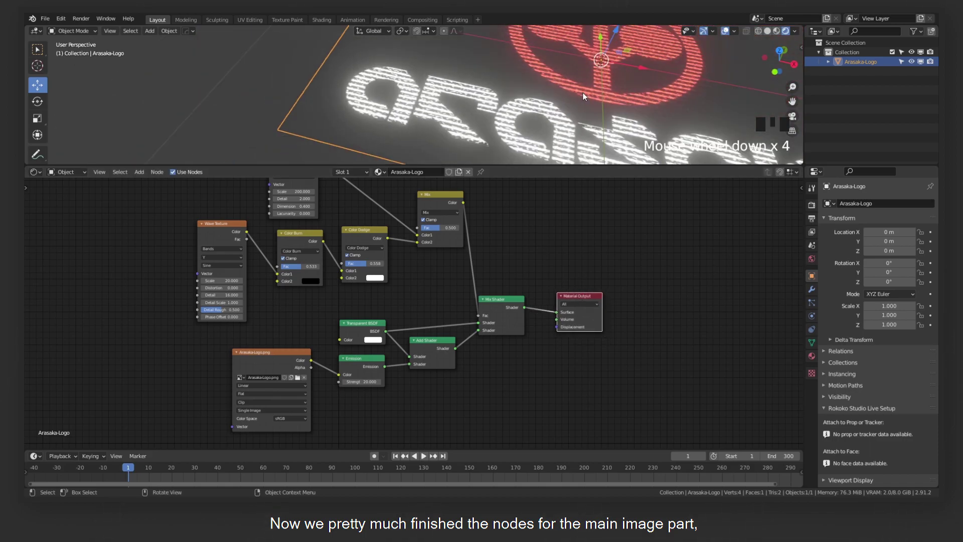
{"action": "middle_click_drag", "start_coordinate": [582, 92], "coordinate": [534, 174], "text": "shift"}
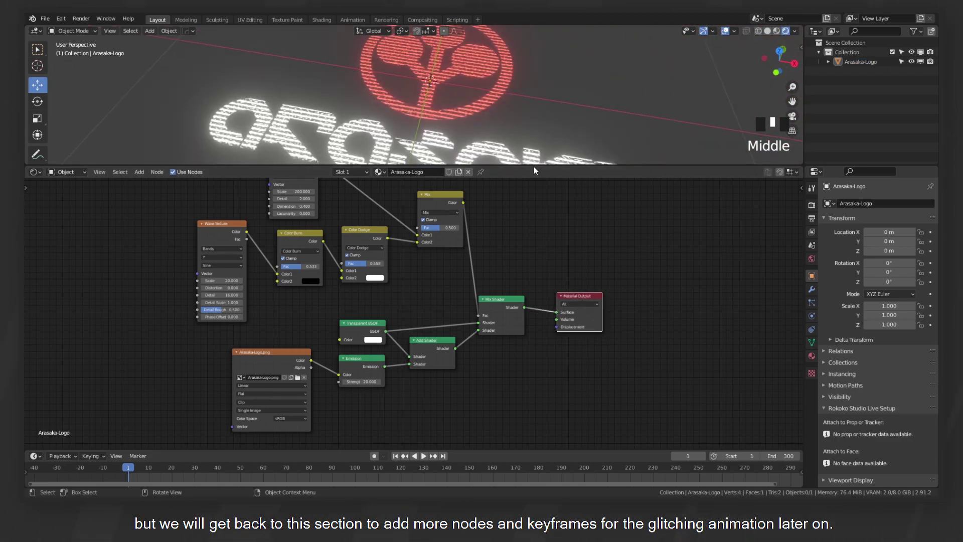
{"action": "left_click_drag", "start_coordinate": [533, 166], "coordinate": [533, 213]}
{"action": "scroll", "coordinate": [464, 136], "scroll_direction": "down", "scroll_amount": 2}
{"action": "mouse_move", "coordinate": [465, 135]}
{"action": "middle_mouse_down"}
{"action": "mouse_move", "coordinate": [474, 145]}
{"action": "mouse_move", "coordinate": [465, 149]}
{"action": "middle_mouse_up"}
{"action": "scroll", "coordinate": [478, 266], "scroll_direction": "down", "scroll_amount": 3}
{"action": "middle_click_drag", "start_coordinate": [477, 267], "coordinate": [553, 290]}
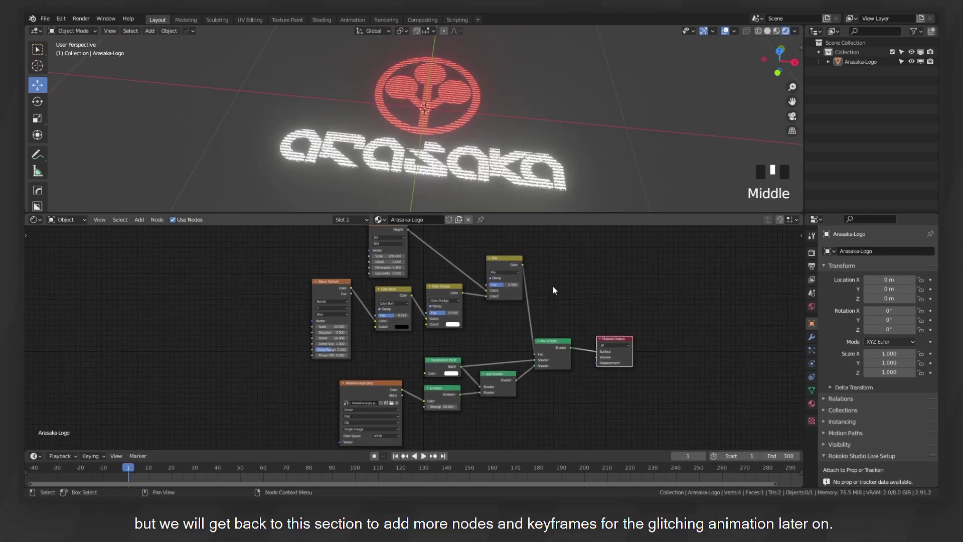
{"action": "left_click_drag", "start_coordinate": [502, 263], "coordinate": [493, 265]}
Wrap all the logo shader nodes in a frame labelled Logo
{"action": "scroll", "coordinate": [586, 257], "scroll_direction": "down", "scroll_amount": 4}
{"action": "middle_click_drag", "start_coordinate": [586, 258], "coordinate": [510, 270]}
{"action": "left_click", "coordinate": [557, 284]}
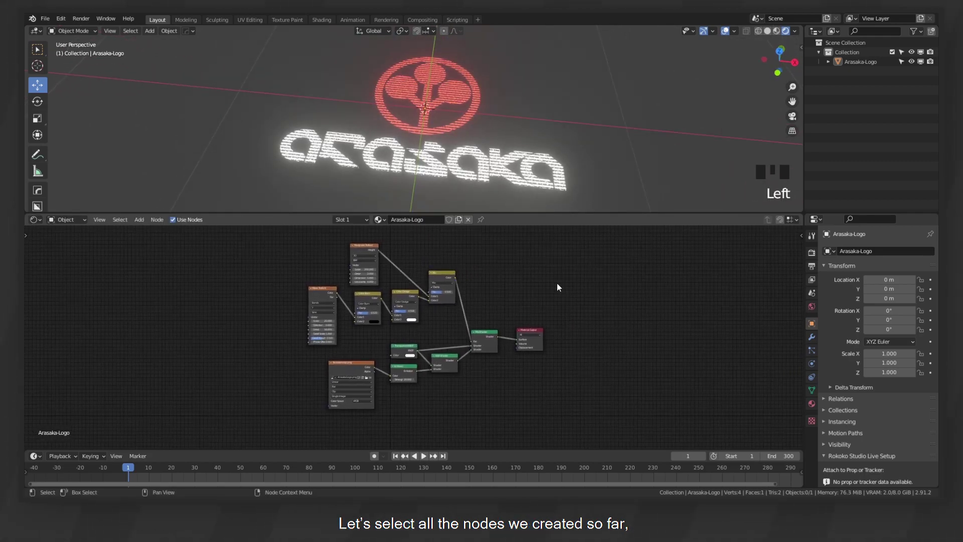
{"action": "scroll", "coordinate": [538, 297], "scroll_direction": "up", "scroll_amount": 1}
{"action": "left_click_drag", "start_coordinate": [238, 245], "coordinate": [507, 424]}
{"action": "key", "text": "ctrl+j"}
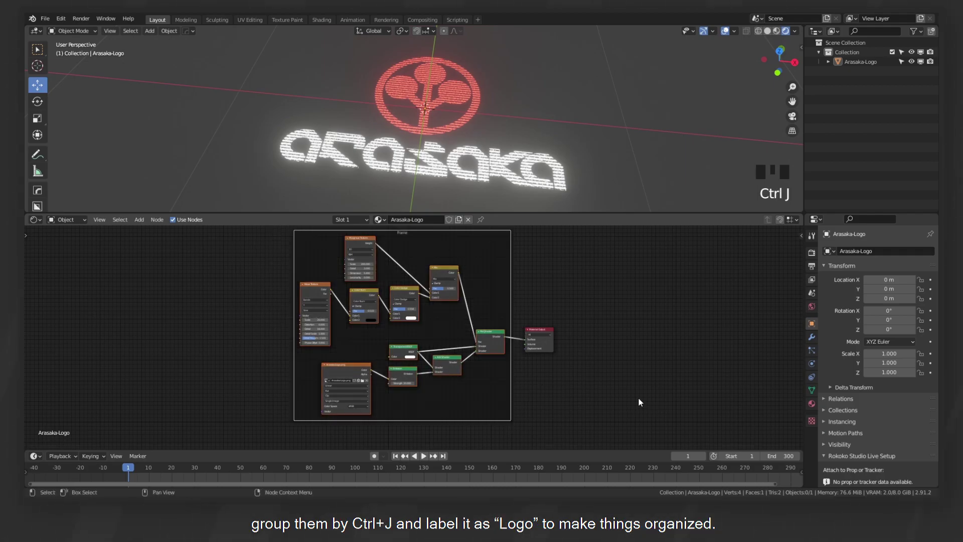
{"action": "key", "text": "n"}
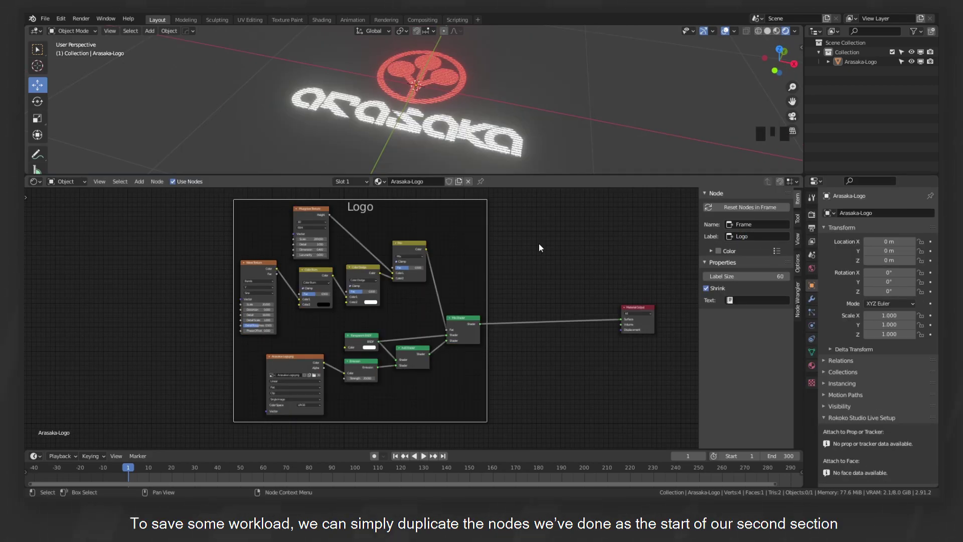
Duplicate the Logo frame below-left and label the copy 'Panel Background'
{"action": "scroll", "coordinate": [538, 243], "scroll_direction": "down", "scroll_amount": 6}
{"action": "middle_click_drag", "start_coordinate": [484, 276], "coordinate": [557, 239]}
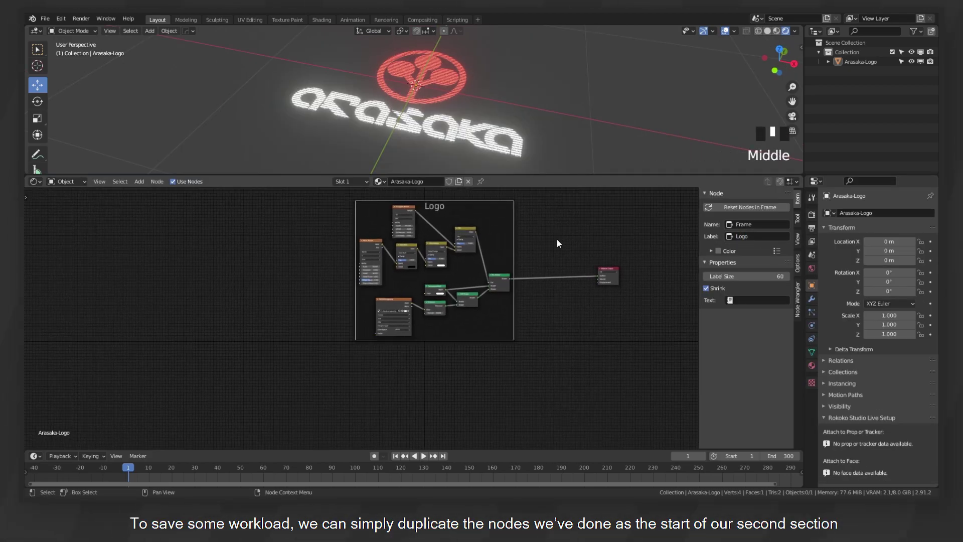
{"action": "left_click_drag", "start_coordinate": [334, 215], "coordinate": [498, 360]}
{"action": "key", "text": "shift+d"}
{"action": "left_click", "coordinate": [337, 445]}
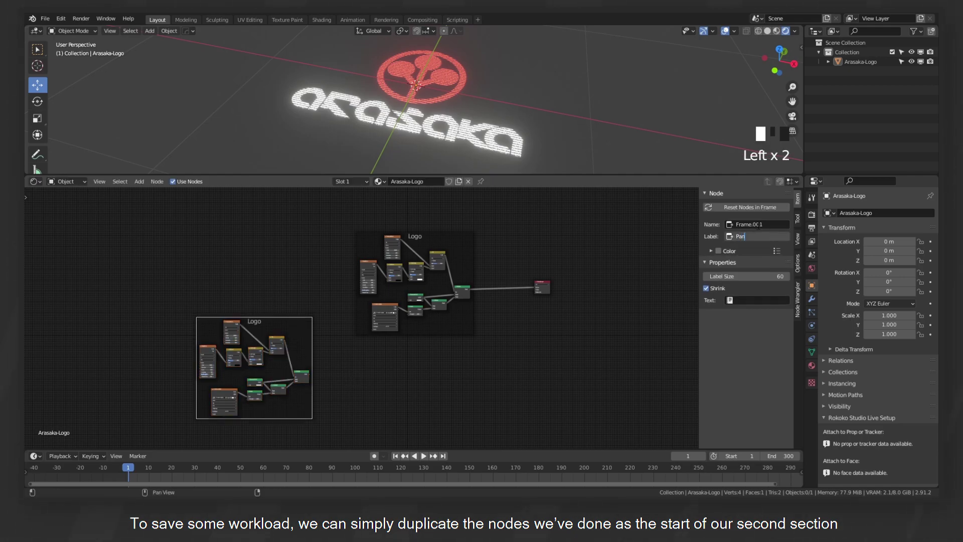
{"action": "type", "text": "Panel Backgro"}
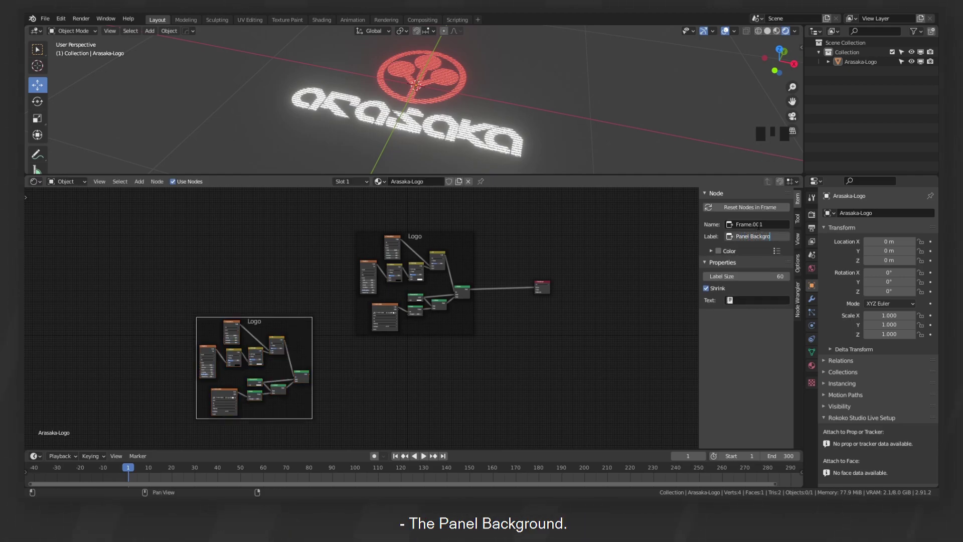
{"action": "type", "text": "und"}
{"action": "key", "text": "Return"}
Preview the copied Mix Shader on the output and delete the copy's logo Image Texture
{"action": "scroll", "coordinate": [292, 344], "scroll_direction": "up", "scroll_amount": 5}
{"action": "scroll", "coordinate": [291, 345], "scroll_direction": "up", "scroll_amount": 6}
{"action": "middle_click_drag", "start_coordinate": [395, 349], "coordinate": [480, 303]}
{"action": "left_click", "coordinate": [349, 390], "text": "ctrl+shift"}
{"action": "scroll", "coordinate": [350, 386], "scroll_direction": "up", "scroll_amount": 1}
{"action": "middle_click_drag", "start_coordinate": [349, 314], "coordinate": [486, 214]}
{"action": "left_click", "coordinate": [290, 332]}
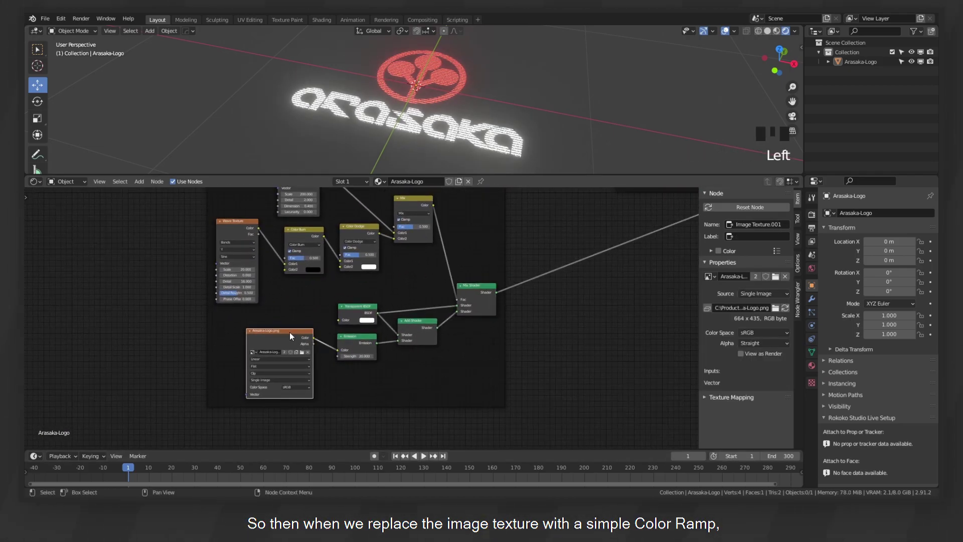
{"action": "key", "text": "Delete"}
Add a ColorRamp in the image's place, feeding the Emission Color
{"action": "key", "text": "shift+a"}
{"action": "left_click", "coordinate": [295, 324]}
{"action": "type", "text": "color ramp"}
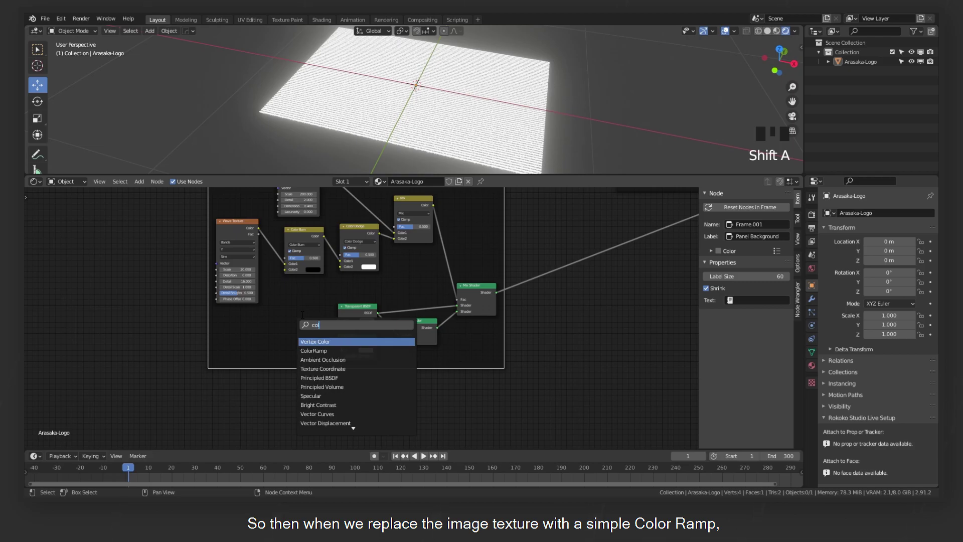
{"action": "key", "text": "Return"}
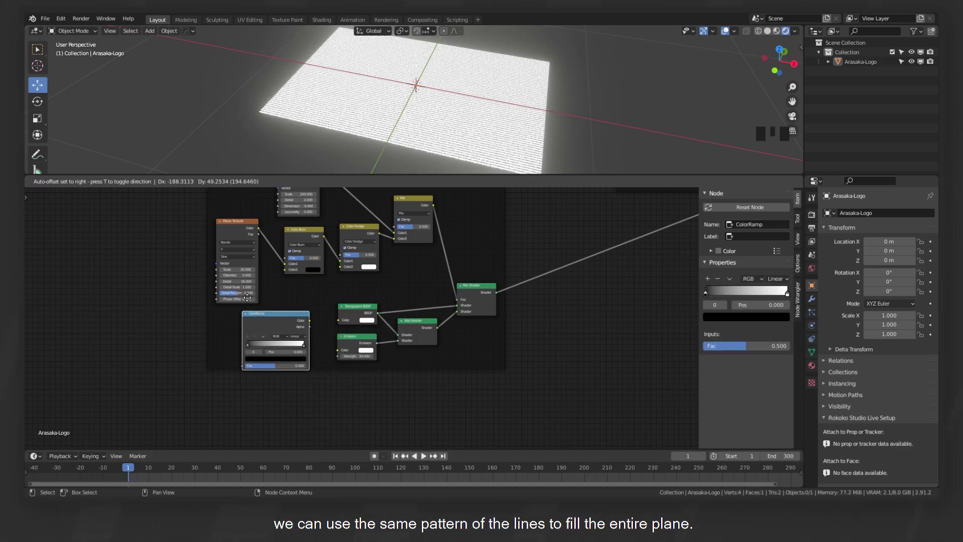
{"action": "left_click", "coordinate": [244, 293]}
{"action": "left_click_drag", "start_coordinate": [284, 307], "coordinate": [264, 332]}
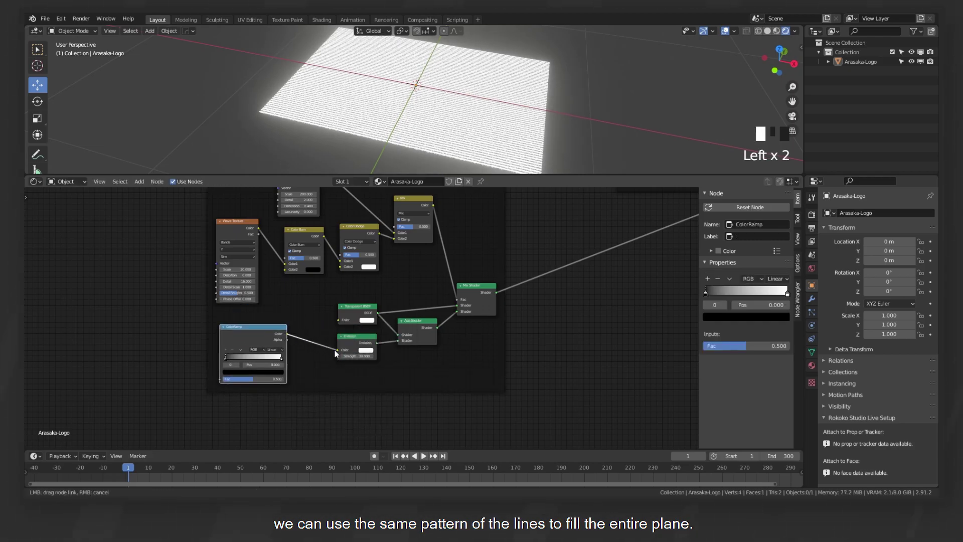
{"action": "left_click_drag", "start_coordinate": [335, 353], "coordinate": [335, 351]}
Change the ColorRamp's white end stop to light blue
{"action": "middle_click_drag", "start_coordinate": [309, 351], "coordinate": [278, 354]}
{"action": "scroll", "coordinate": [280, 354], "scroll_direction": "up", "scroll_amount": 2}
{"action": "left_click", "coordinate": [287, 353]}
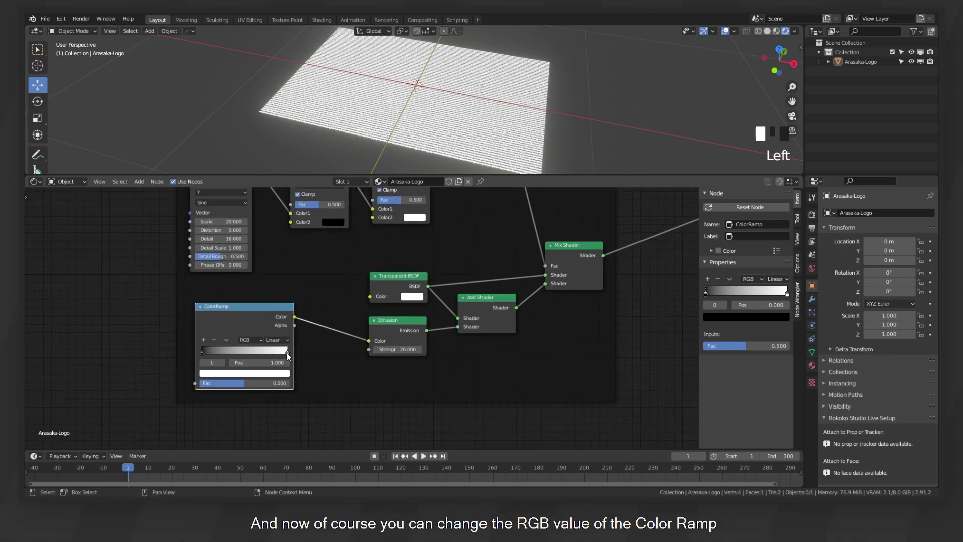
{"action": "left_click", "coordinate": [286, 373]}
{"action": "left_click_drag", "start_coordinate": [241, 272], "coordinate": [247, 270]}
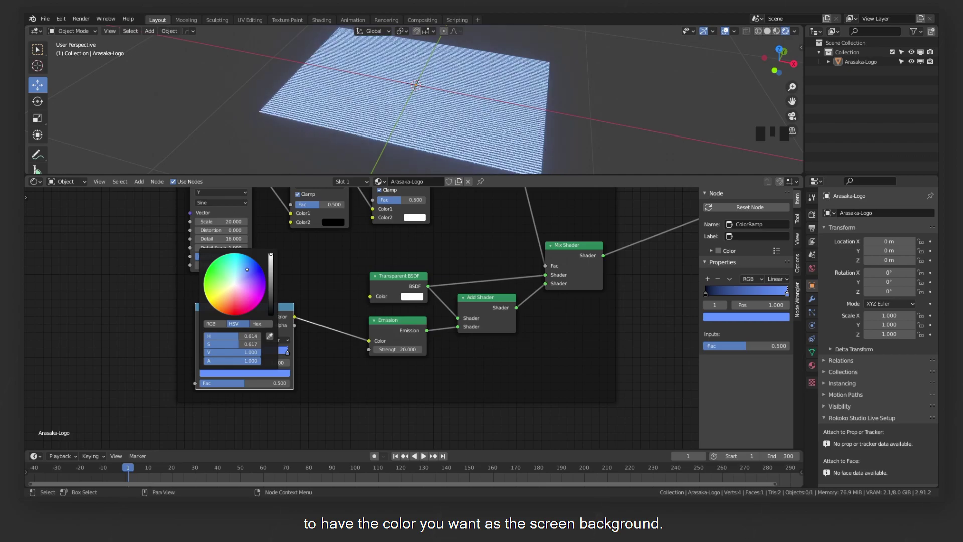
Rearrange the Emission and Transparent BSDF nodes around the ColorRamp
{"action": "middle_click_drag", "start_coordinate": [490, 79], "coordinate": [499, 99]}
{"action": "scroll", "coordinate": [479, 90], "scroll_direction": "up", "scroll_amount": 3}
{"action": "left_click", "coordinate": [395, 328]}
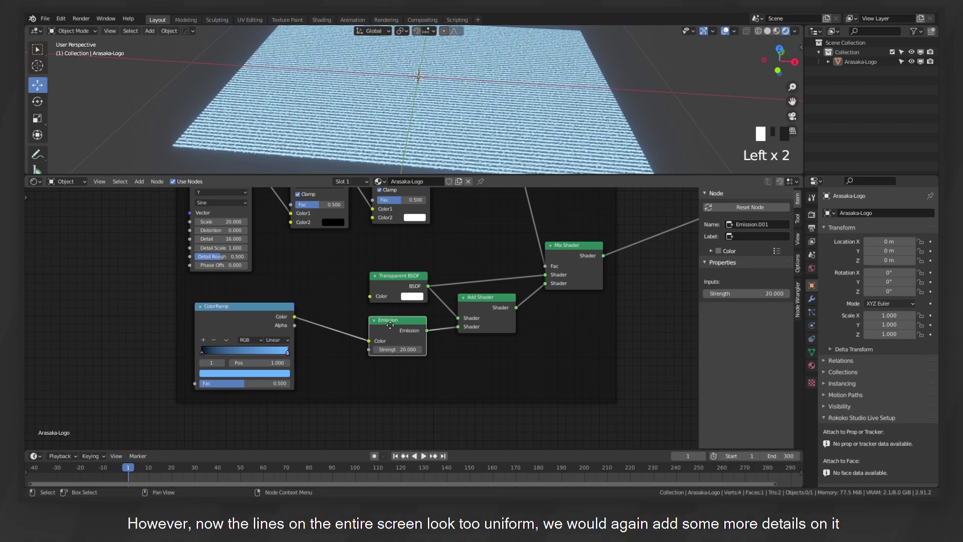
{"action": "left_click_drag", "start_coordinate": [389, 325], "coordinate": [347, 339]}
{"action": "left_click_drag", "start_coordinate": [402, 278], "coordinate": [412, 258]}
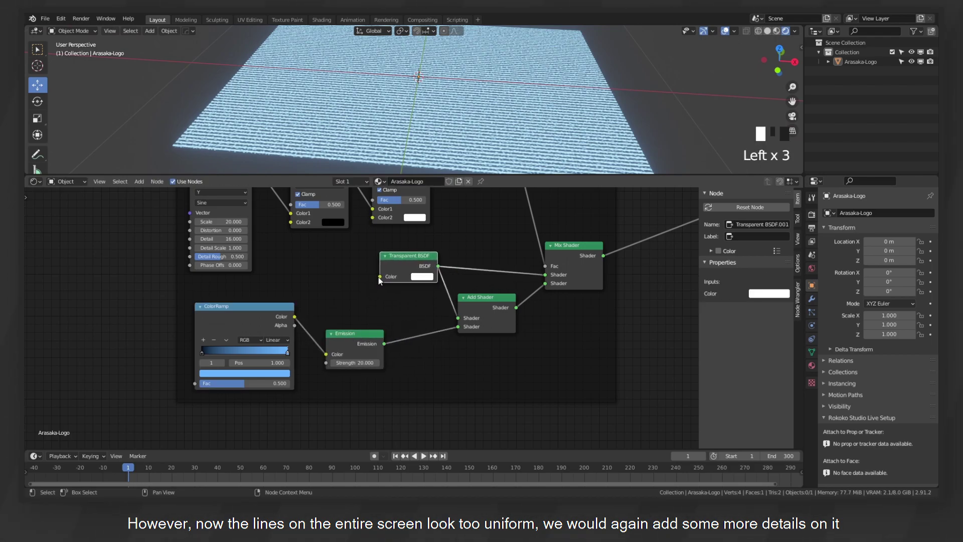
{"action": "left_click", "coordinate": [273, 315]}
{"action": "left_click", "coordinate": [349, 336]}
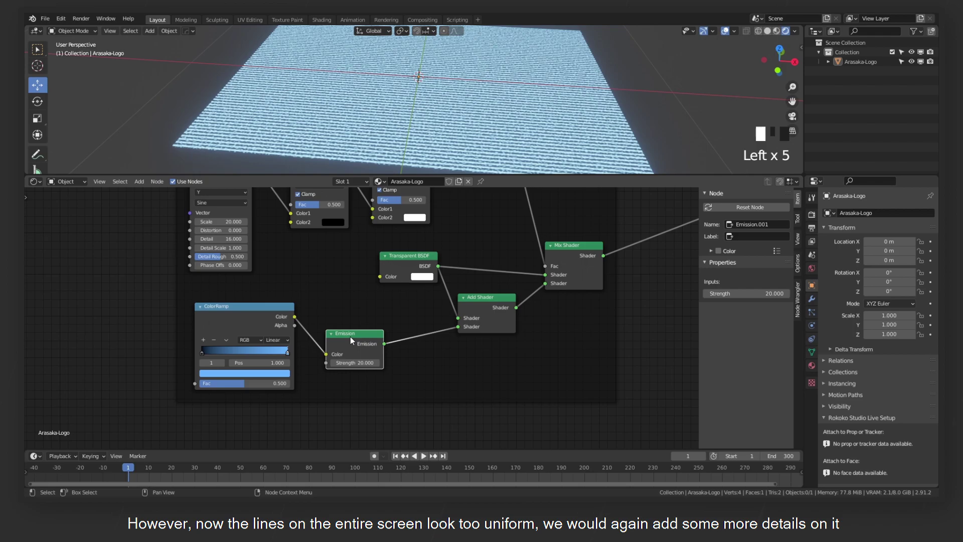
Duplicate the ColorRamp and Emission pair below the originals
{"action": "left_click", "coordinate": [271, 316], "text": "shift"}
{"action": "key", "text": "shift+d"}
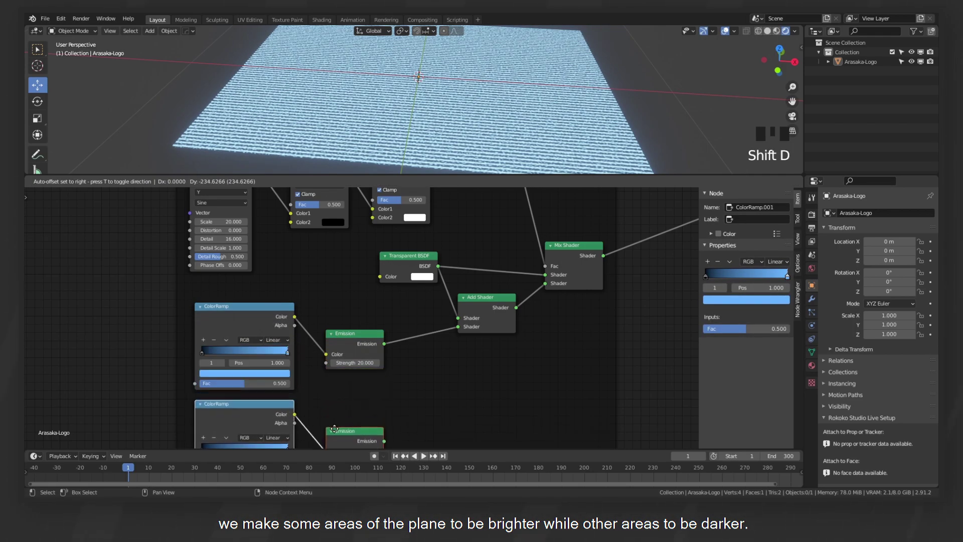
{"action": "left_click", "coordinate": [335, 429]}
{"action": "middle_click_drag", "start_coordinate": [370, 336], "coordinate": [407, 286]}
{"action": "scroll", "coordinate": [414, 309], "scroll_direction": "up", "scroll_amount": 4}
{"action": "middle_click_drag", "start_coordinate": [421, 331], "coordinate": [362, 401]}
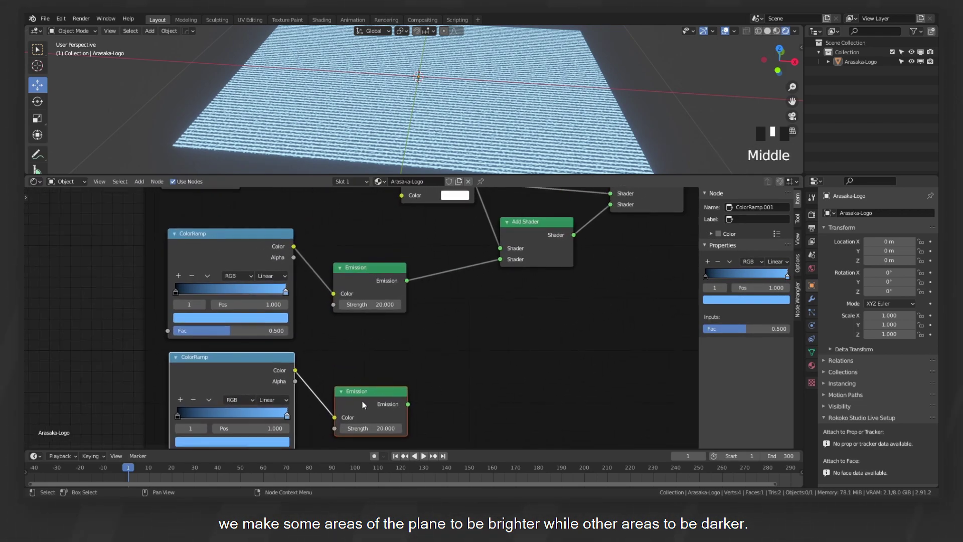
{"action": "left_click_drag", "start_coordinate": [362, 401], "coordinate": [356, 402]}
{"action": "scroll", "coordinate": [453, 327], "scroll_direction": "down", "scroll_amount": 3}
{"action": "middle_click_drag", "start_coordinate": [453, 327], "coordinate": [423, 333]}
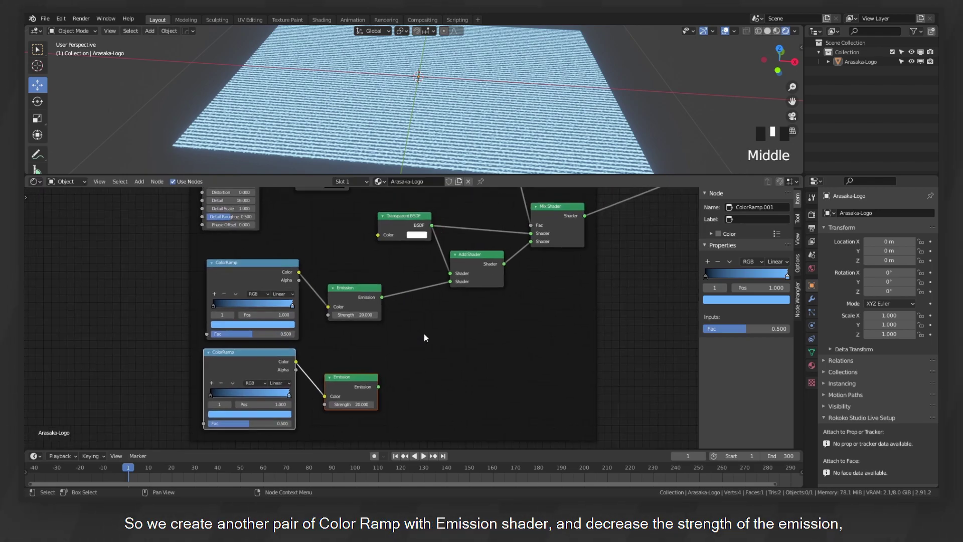
{"action": "left_click", "coordinate": [368, 352]}
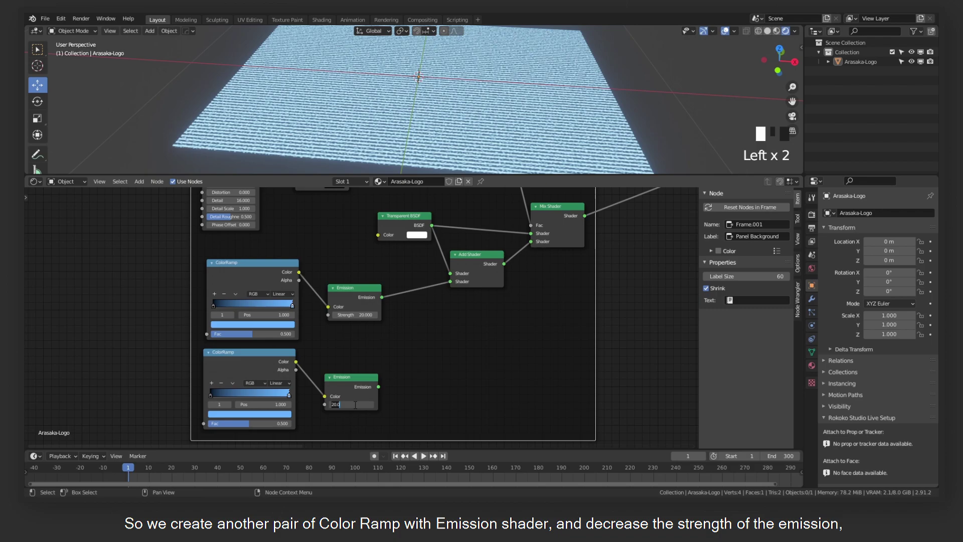
Set the upper Emission's Strength to 5
{"action": "left_click", "coordinate": [368, 316]}
{"action": "type", "text": "5"}
{"action": "key", "text": "Return"}
{"action": "left_click", "coordinate": [441, 320]}
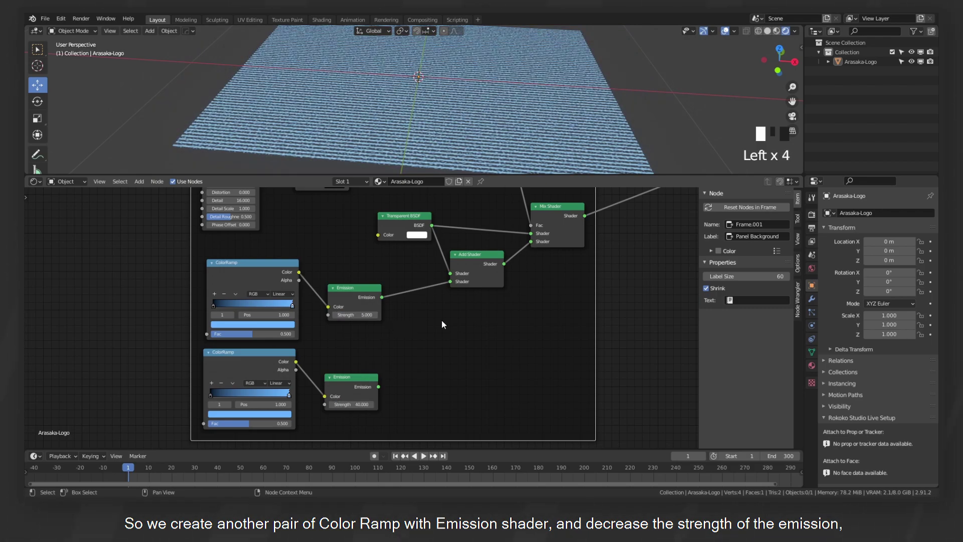
Insert a Mix Shader after the upper Emission and feed the lower Emission into it
{"action": "key", "text": "shift+a"}
{"action": "left_click", "coordinate": [459, 321]}
{"action": "type", "text": "mix"}
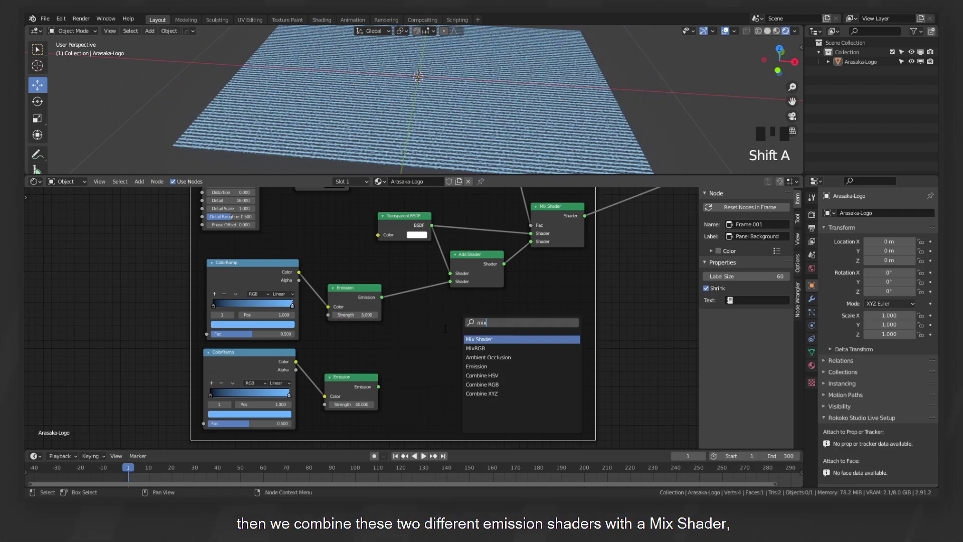
{"action": "key", "text": "Return"}
{"action": "left_click", "coordinate": [387, 284]}
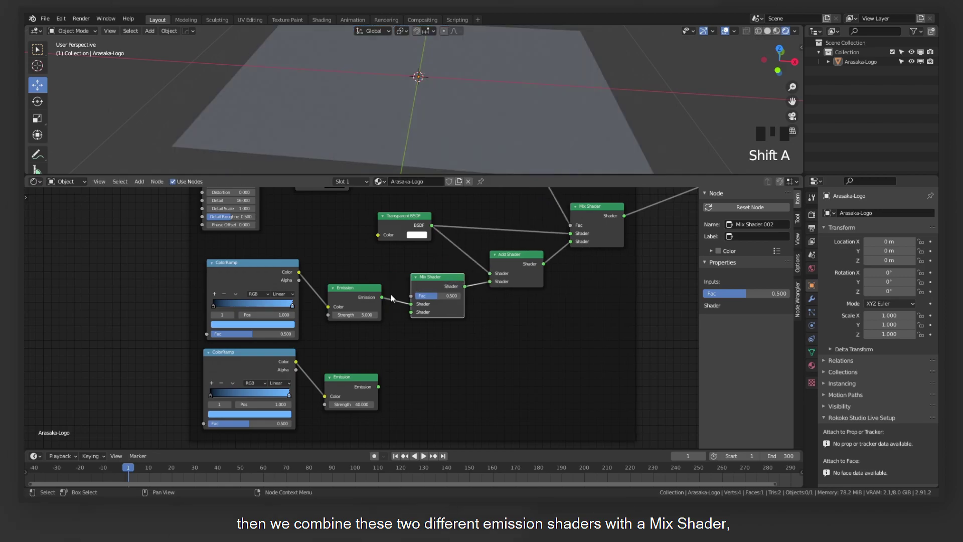
{"action": "left_click", "coordinate": [378, 386]}
{"action": "left_click_drag", "start_coordinate": [378, 386], "coordinate": [412, 312]}
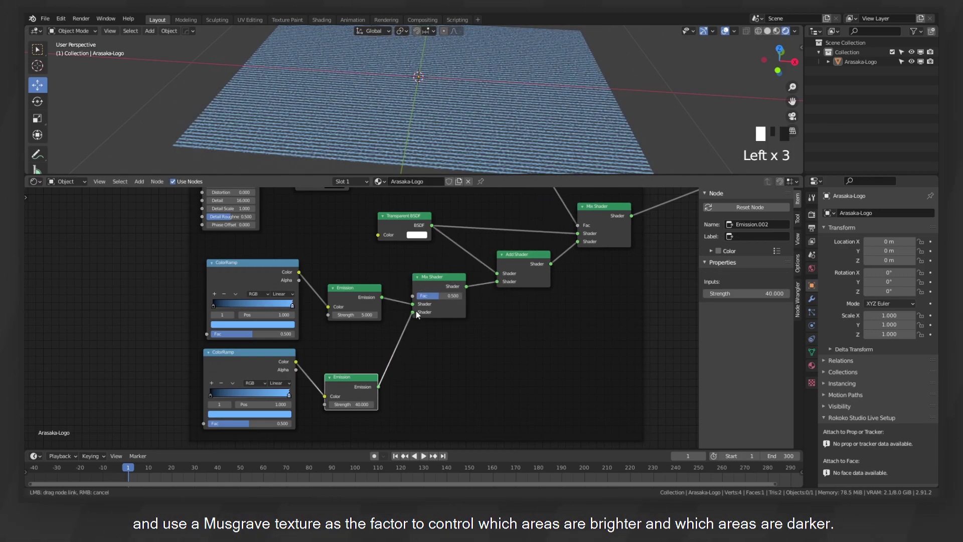
{"action": "middle_click_drag", "start_coordinate": [362, 257], "coordinate": [392, 311]}
Add a Musgrave Texture as the emissions' mix factor and move the Transparent BSDF aside
{"action": "key", "text": "shift+a"}
{"action": "type", "text": "mus"}
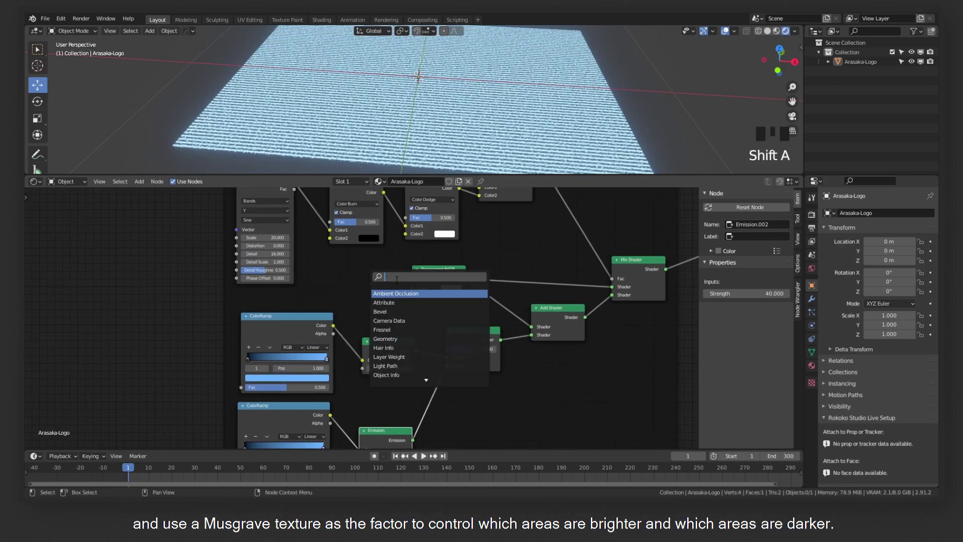
{"action": "key", "text": "Return"}
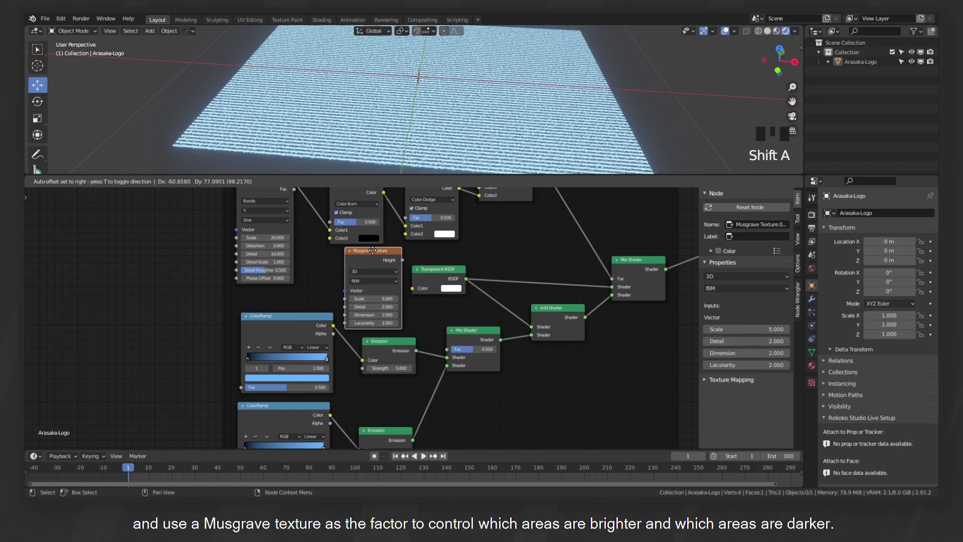
{"action": "left_click", "coordinate": [396, 287]}
{"action": "left_click_drag", "start_coordinate": [402, 260], "coordinate": [447, 349]}
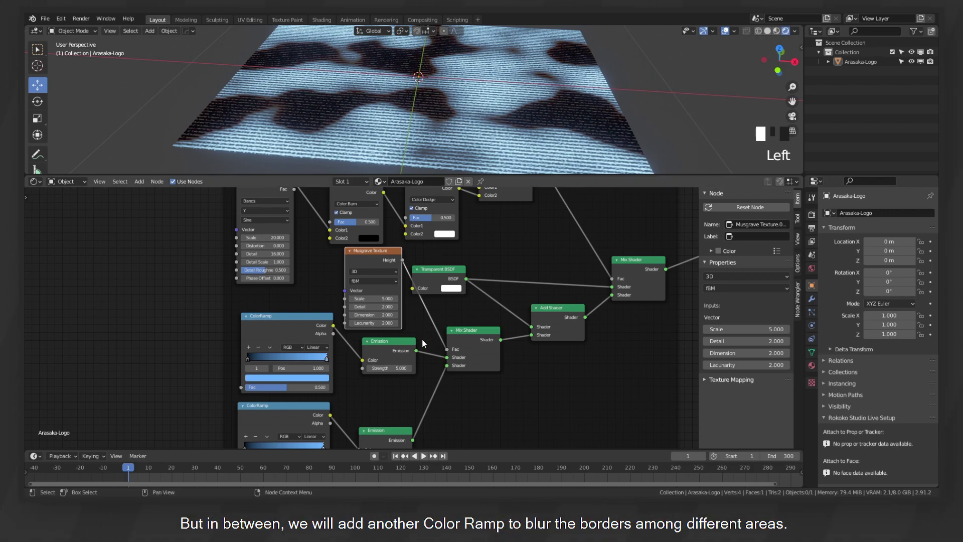
{"action": "middle_click_drag", "start_coordinate": [423, 343], "coordinate": [410, 346]}
{"action": "left_click_drag", "start_coordinate": [445, 279], "coordinate": [480, 275]}
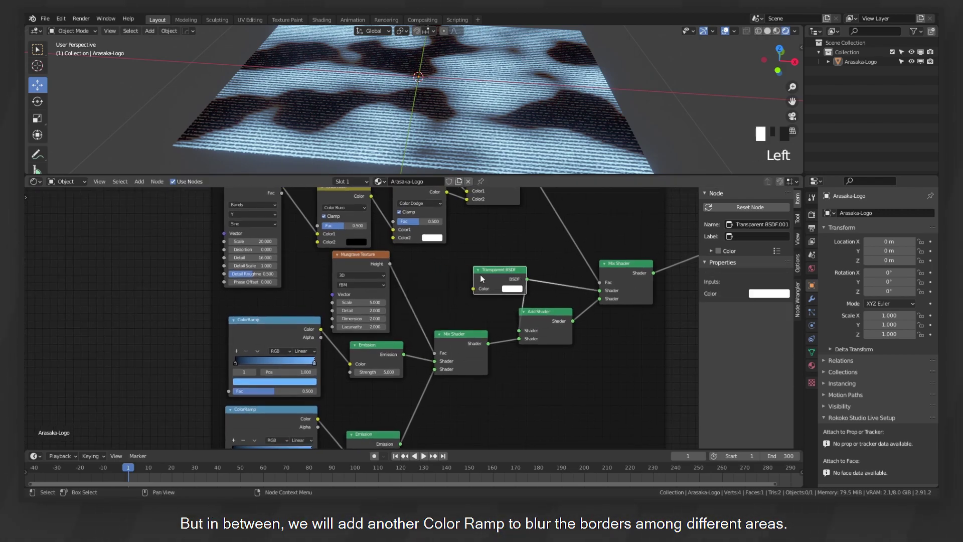
Insert a flipped ColorRamp on the Musgrave-to-Mix link to soften the borders
{"action": "key", "text": "shift+a"}
{"action": "type", "text": "clorr"}
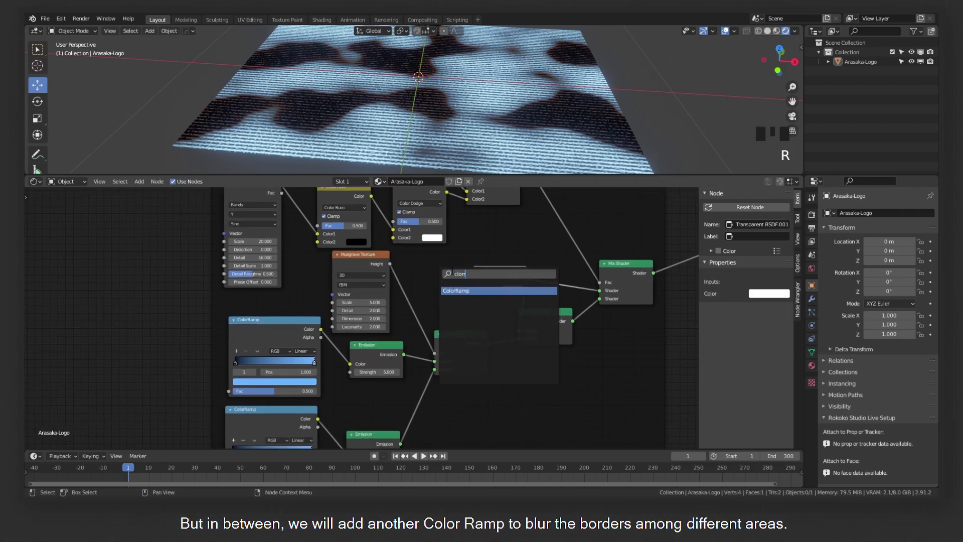
{"action": "key", "text": "Return"}
{"action": "left_click", "coordinate": [516, 275]}
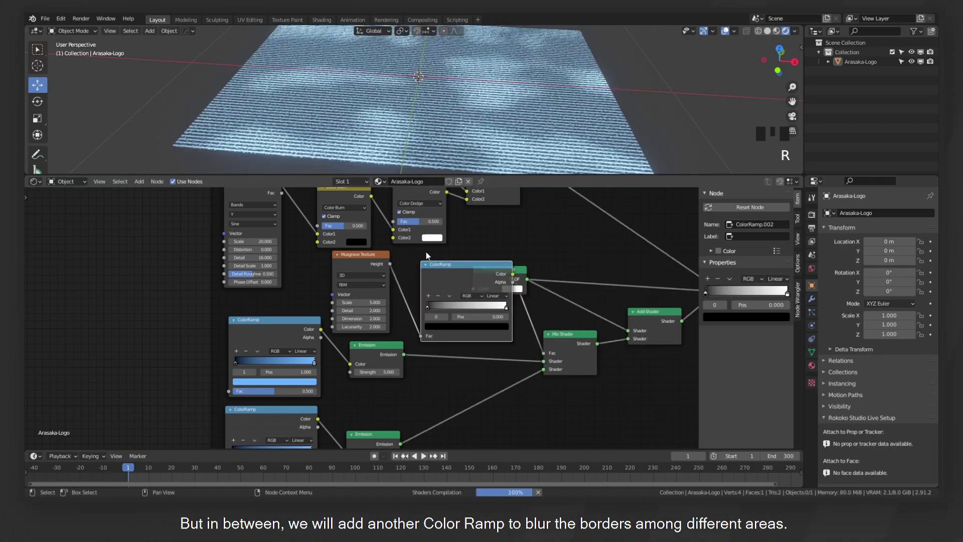
{"action": "left_click", "coordinate": [521, 271]}
{"action": "left_click_drag", "start_coordinate": [521, 271], "coordinate": [594, 267]}
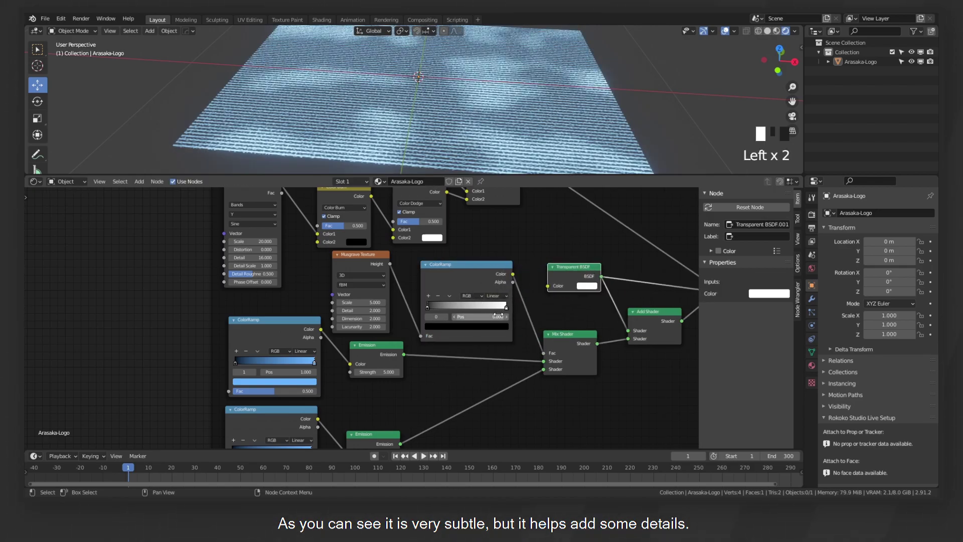
{"action": "left_click", "coordinate": [462, 303]}
{"action": "scroll", "coordinate": [502, 294], "scroll_direction": "down", "scroll_amount": 2}
{"action": "scroll", "coordinate": [473, 124], "scroll_direction": "down", "scroll_amount": 2}
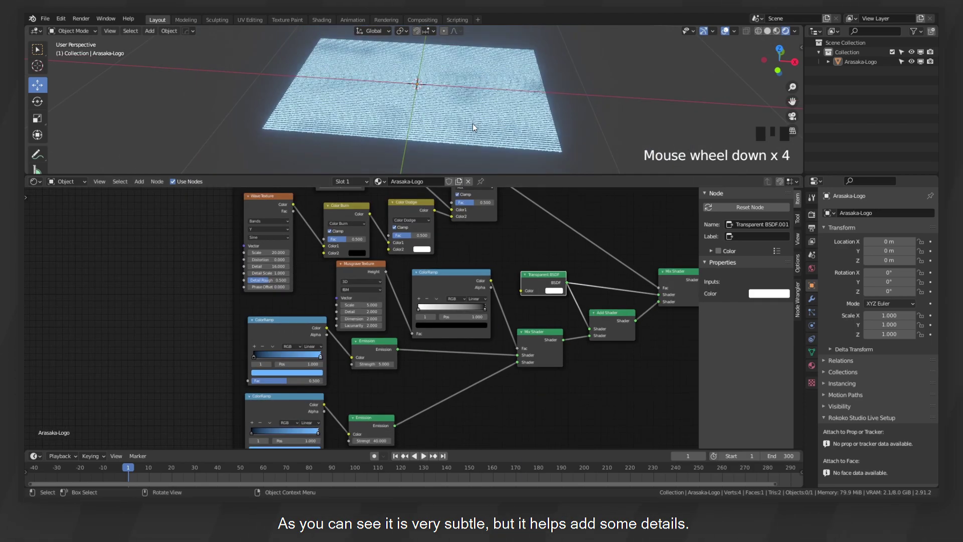
{"action": "middle_click_drag", "start_coordinate": [473, 124], "coordinate": [497, 146]}
{"action": "scroll", "coordinate": [524, 290], "scroll_direction": "down", "scroll_amount": 3}
{"action": "middle_click_drag", "start_coordinate": [528, 288], "coordinate": [405, 311]}
Preview the Logo and Panel Background Mix Shader results on the output
{"action": "left_click", "coordinate": [316, 268]}
{"action": "left_click", "coordinate": [333, 261]}
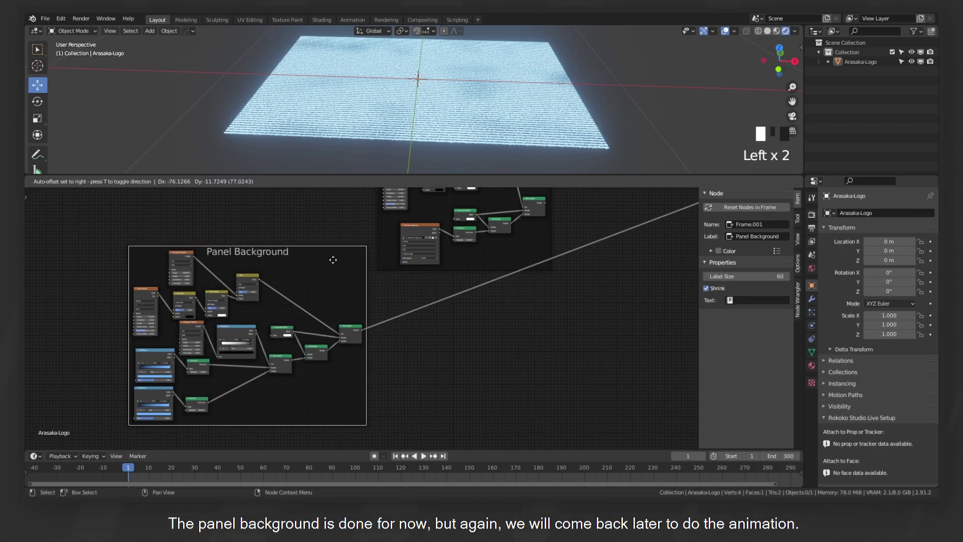
{"action": "scroll", "coordinate": [583, 311], "scroll_direction": "down", "scroll_amount": 7}
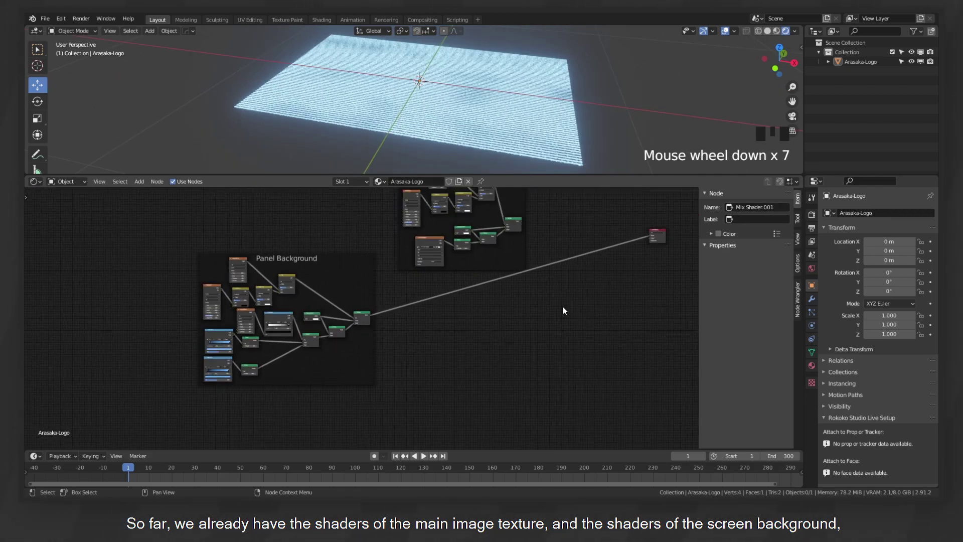
{"action": "middle_click_drag", "start_coordinate": [563, 306], "coordinate": [427, 306]}
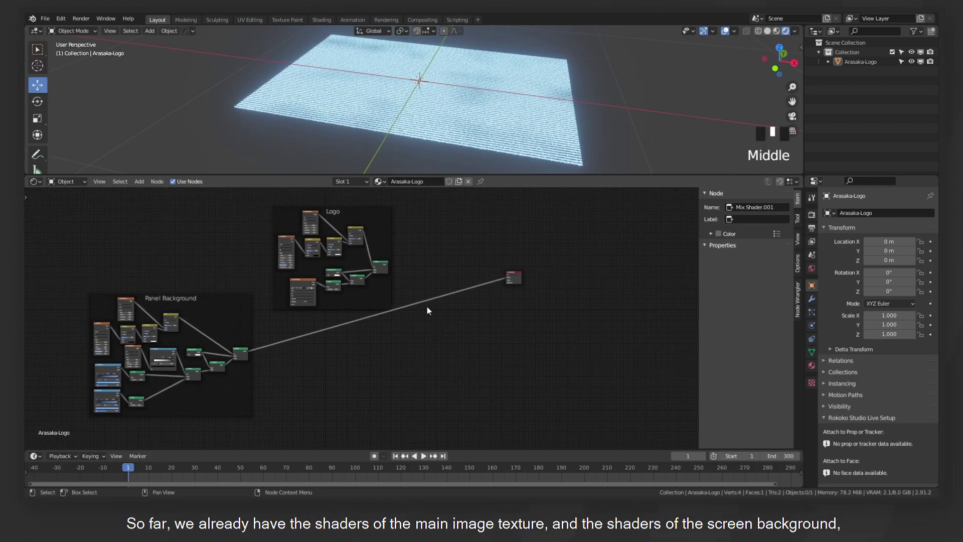
{"action": "left_click", "coordinate": [381, 266], "text": "ctrl+shift"}
{"action": "key", "text": "n"}
{"action": "middle_click_drag", "start_coordinate": [369, 306], "coordinate": [450, 294]}
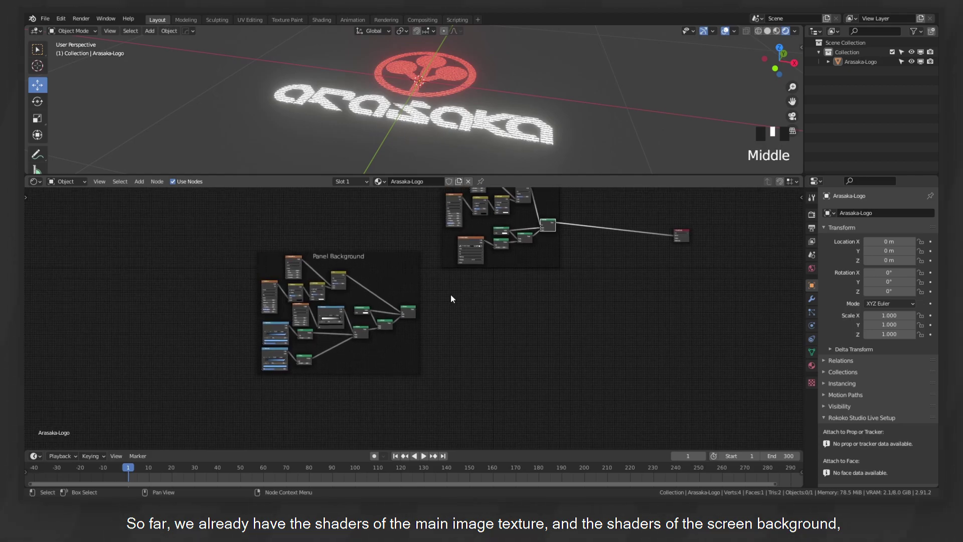
{"action": "scroll", "coordinate": [414, 326], "scroll_direction": "up", "scroll_amount": 4}
{"action": "left_click", "coordinate": [401, 316], "text": "ctrl+shift"}
{"action": "middle_click_drag", "start_coordinate": [613, 219], "coordinate": [451, 295]}
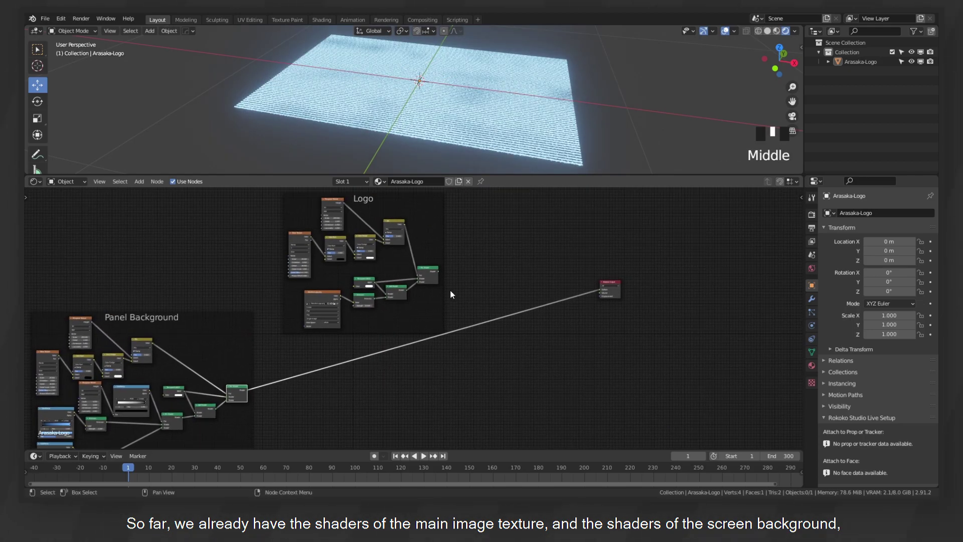
{"action": "left_click", "coordinate": [427, 275], "text": "ctrl+shift"}
{"action": "scroll", "coordinate": [525, 256], "scroll_direction": "up", "scroll_amount": 2}
{"action": "middle_click_drag", "start_coordinate": [525, 257], "coordinate": [594, 250]}
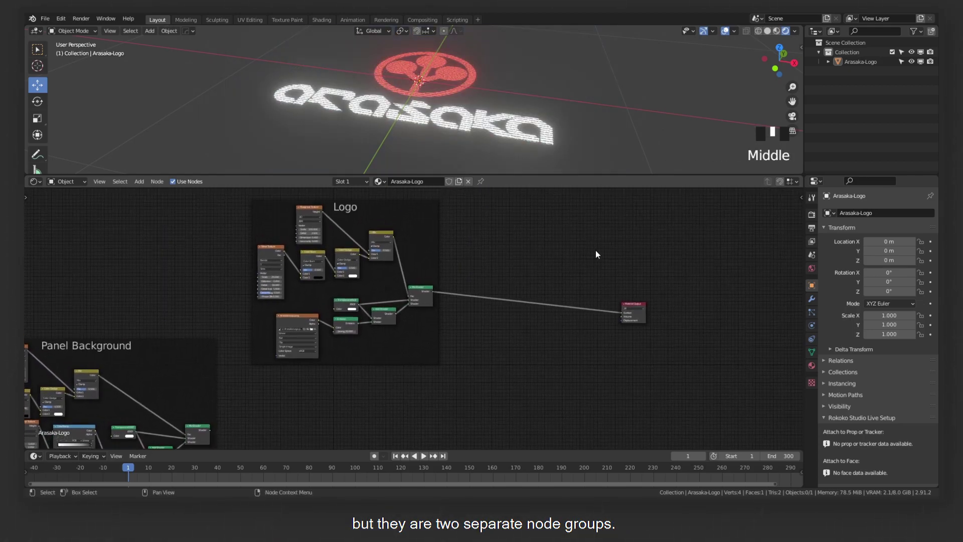
Add a Mix Shader on the output link and connect Panel Background into it
{"action": "key", "text": "shift+a"}
{"action": "type", "text": "mix"}
{"action": "key", "text": "Return"}
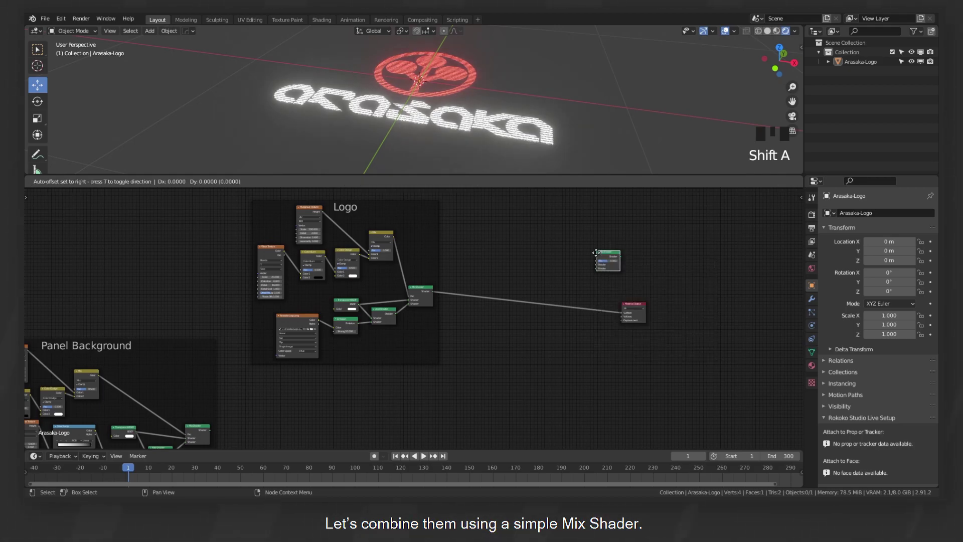
{"action": "left_click", "coordinate": [569, 286]}
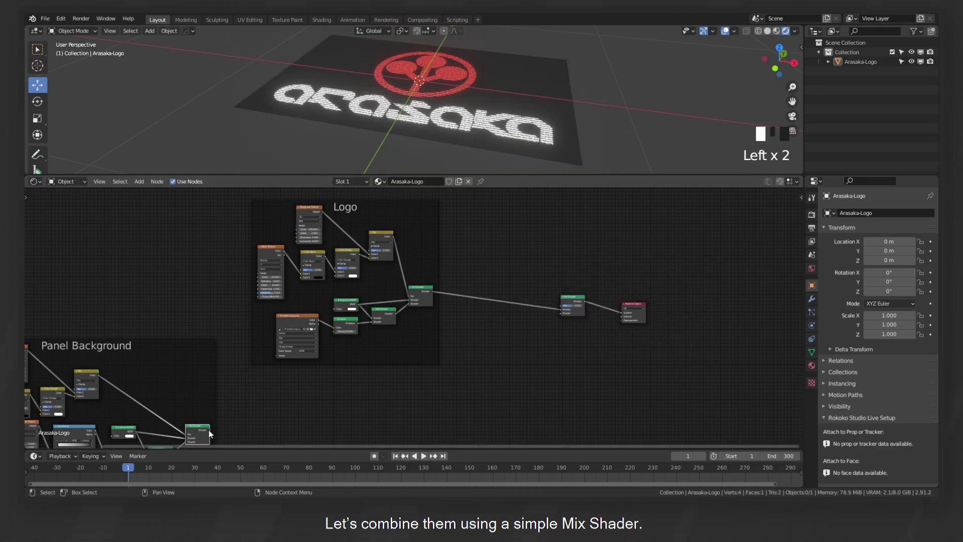
{"action": "left_click_drag", "start_coordinate": [209, 429], "coordinate": [558, 314]}
Orbit and tilt the view to inspect the finished hologram sign in perspective
{"action": "middle_click_drag", "start_coordinate": [462, 123], "coordinate": [496, 130]}
{"action": "scroll", "coordinate": [473, 115], "scroll_direction": "down", "scroll_amount": 2}
{"action": "scroll", "coordinate": [490, 123], "scroll_direction": "up", "scroll_amount": 1}
{"action": "scroll", "coordinate": [451, 120], "scroll_direction": "down", "scroll_amount": 2}
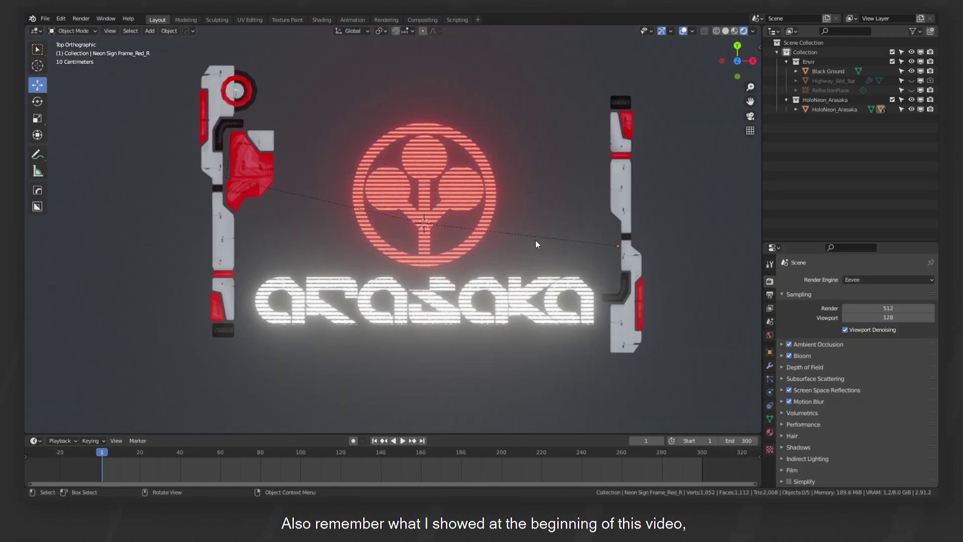
{"action": "middle_click_drag", "start_coordinate": [535, 242], "coordinate": [384, 188]}
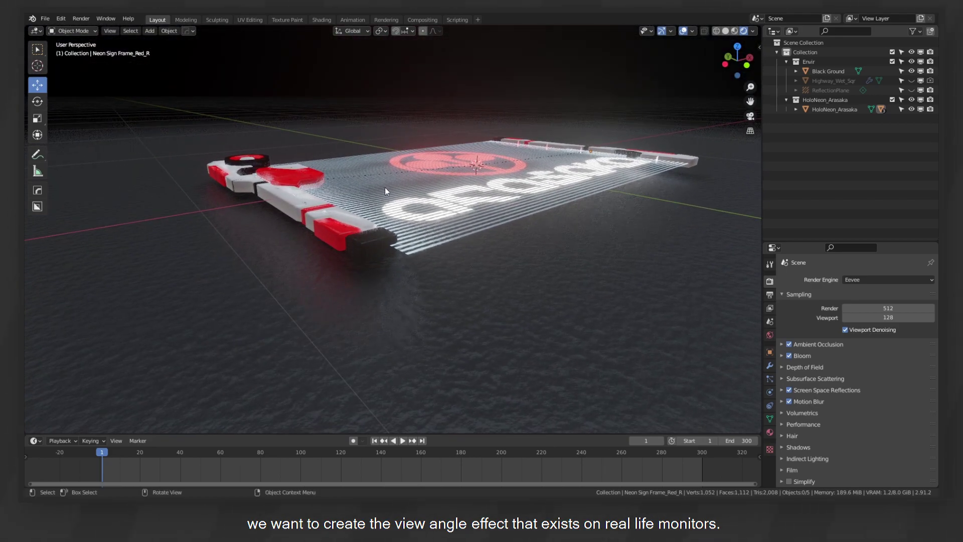
{"action": "middle_click_drag", "start_coordinate": [491, 219], "coordinate": [444, 243]}
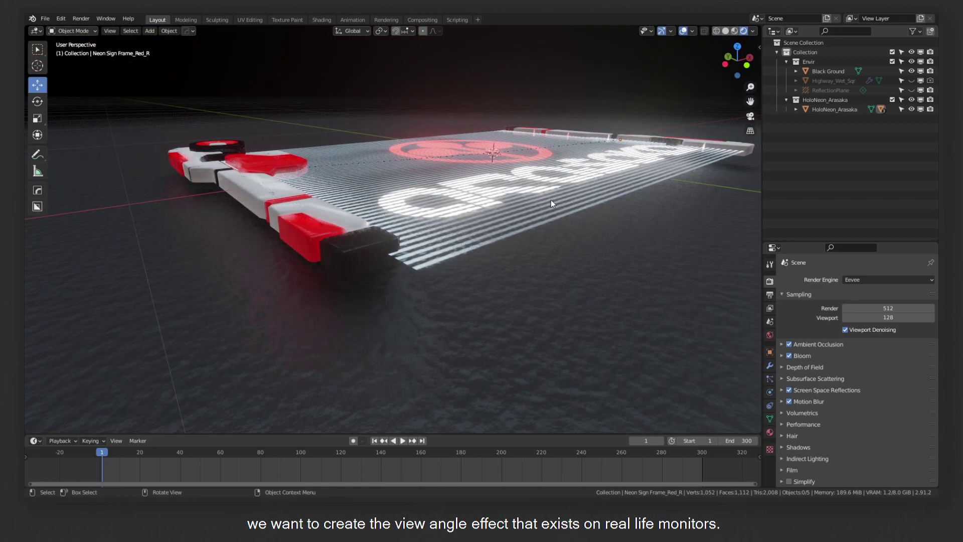
{"action": "middle_click_drag", "start_coordinate": [551, 202], "coordinate": [473, 288]}
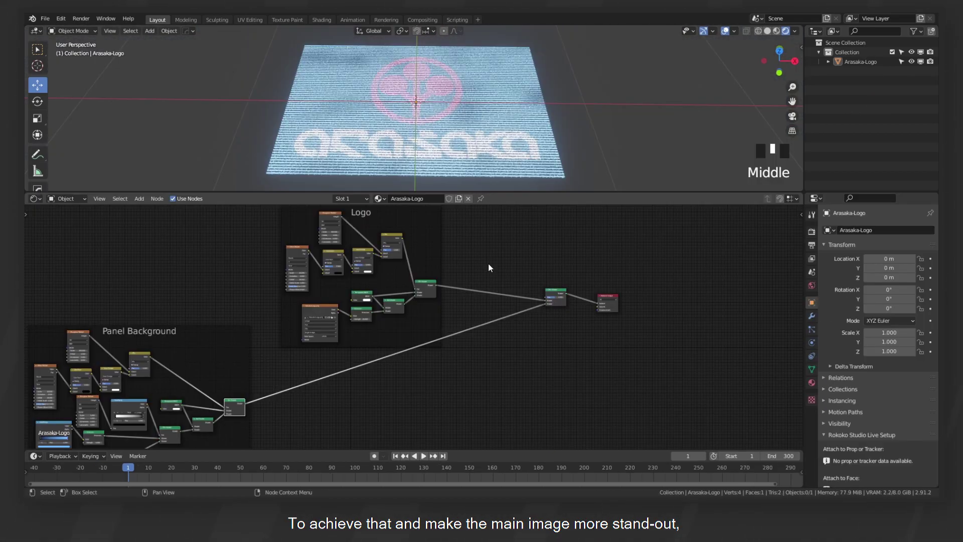
{"action": "middle_click_drag", "start_coordinate": [489, 268], "coordinate": [559, 253]}
{"action": "scroll", "coordinate": [434, 260], "scroll_direction": "up", "scroll_amount": 2}
{"action": "scroll", "coordinate": [402, 267], "scroll_direction": "down", "scroll_amount": 4}
{"action": "scroll", "coordinate": [461, 123], "scroll_direction": "up", "scroll_amount": 1}
{"action": "middle_click_drag", "start_coordinate": [461, 123], "coordinate": [550, 87]}
{"action": "middle_click_drag", "start_coordinate": [480, 94], "coordinate": [465, 131]}
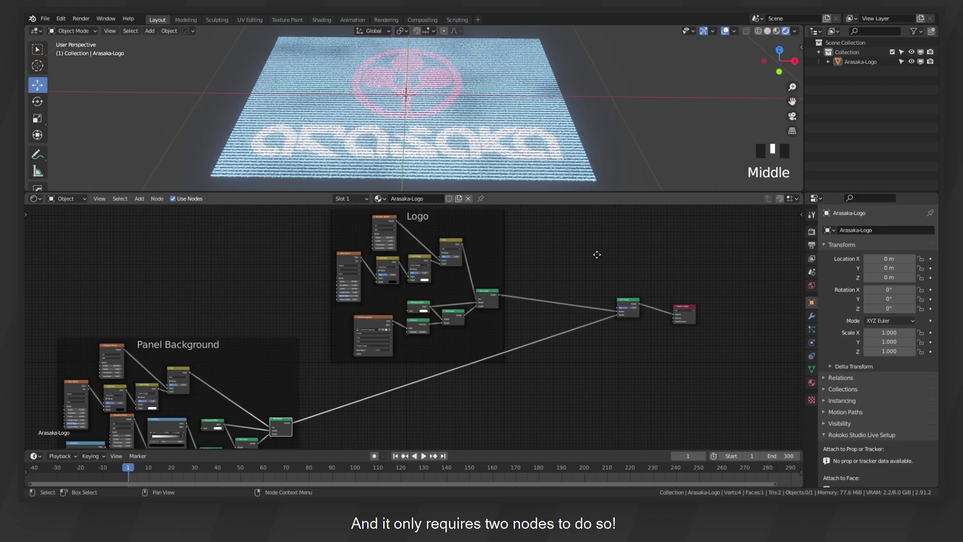
Add a Layer Weight node and drive the final Mix Shader's Fac with its Facing output
{"action": "scroll", "coordinate": [531, 269], "scroll_direction": "up", "scroll_amount": 3}
{"action": "middle_click_drag", "start_coordinate": [597, 254], "coordinate": [512, 279]}
{"action": "scroll", "coordinate": [474, 309], "scroll_direction": "up", "scroll_amount": 5}
{"action": "key", "text": "shift+a"}
{"action": "type", "text": "layer"}
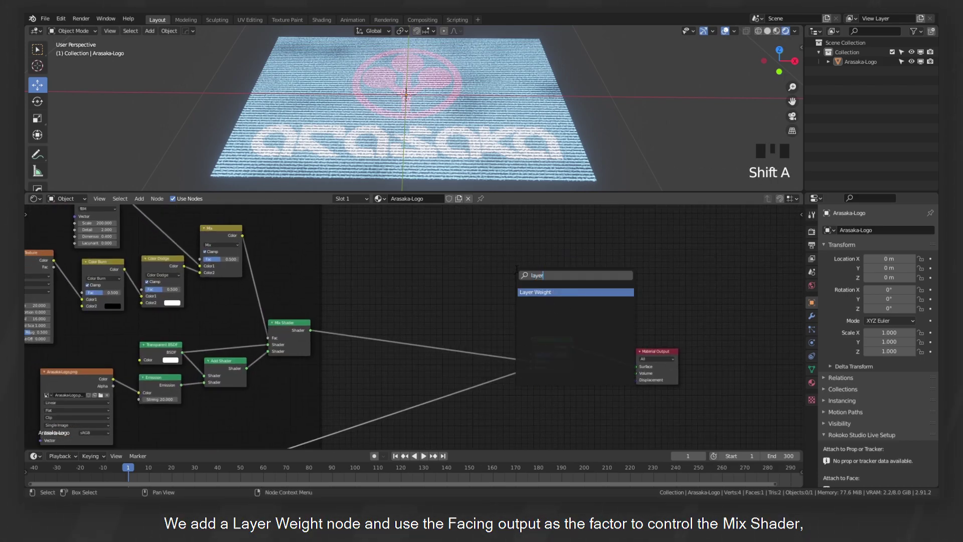
{"action": "key", "text": "Return"}
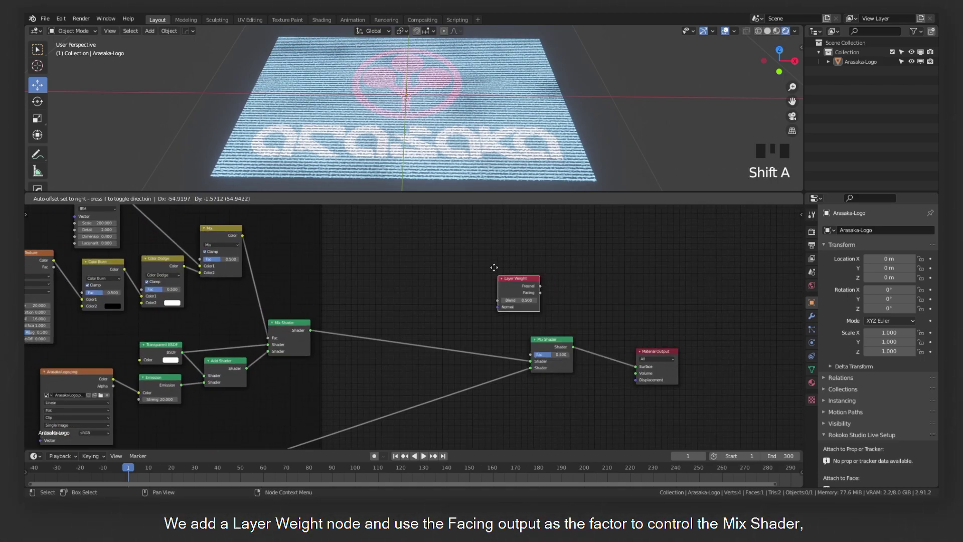
{"action": "left_click", "coordinate": [494, 267]}
{"action": "scroll", "coordinate": [560, 299], "scroll_direction": "up", "scroll_amount": 5}
{"action": "left_click_drag", "start_coordinate": [546, 278], "coordinate": [586, 367]}
Feed Texture Coordinate Normal into the Layer Weight's Normal and set Blend to 0.010
{"action": "key", "text": "shift+a"}
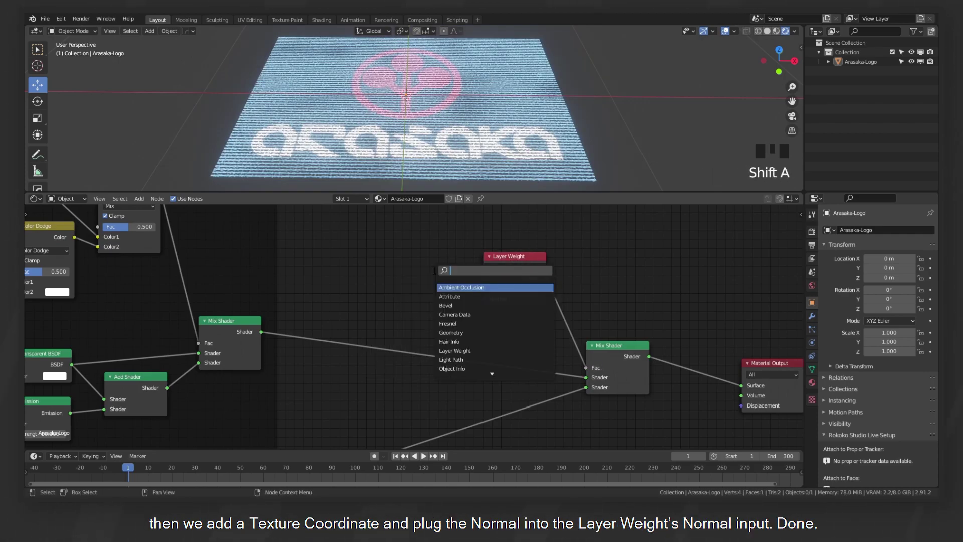
{"action": "type", "text": "tex"}
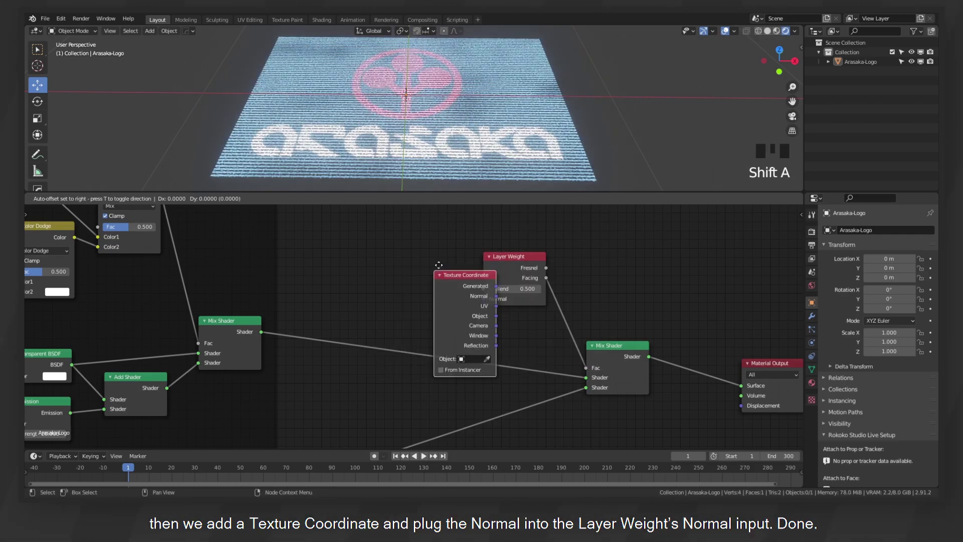
{"action": "key", "text": "Return"}
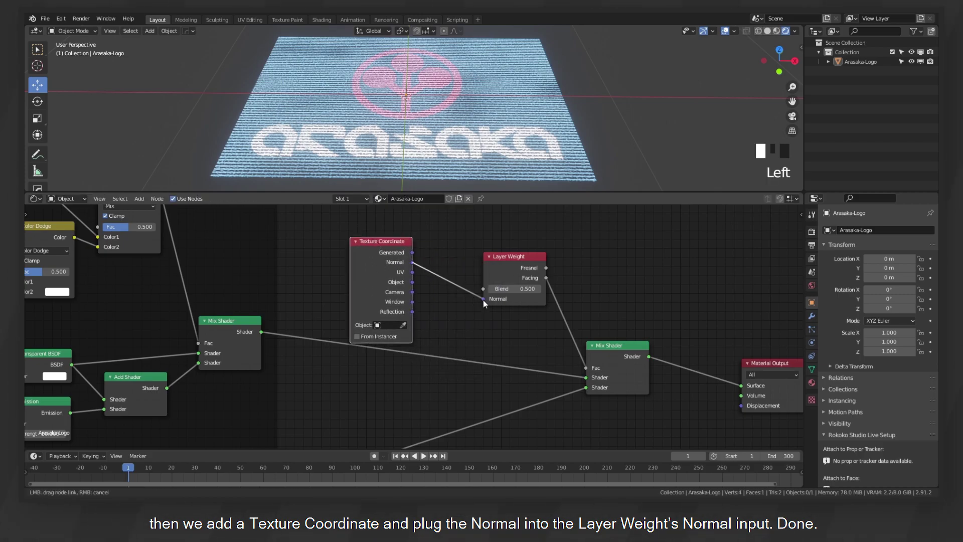
{"action": "left_click_drag", "start_coordinate": [483, 299], "coordinate": [483, 299]}
{"action": "left_click_drag", "start_coordinate": [390, 254], "coordinate": [384, 244]}
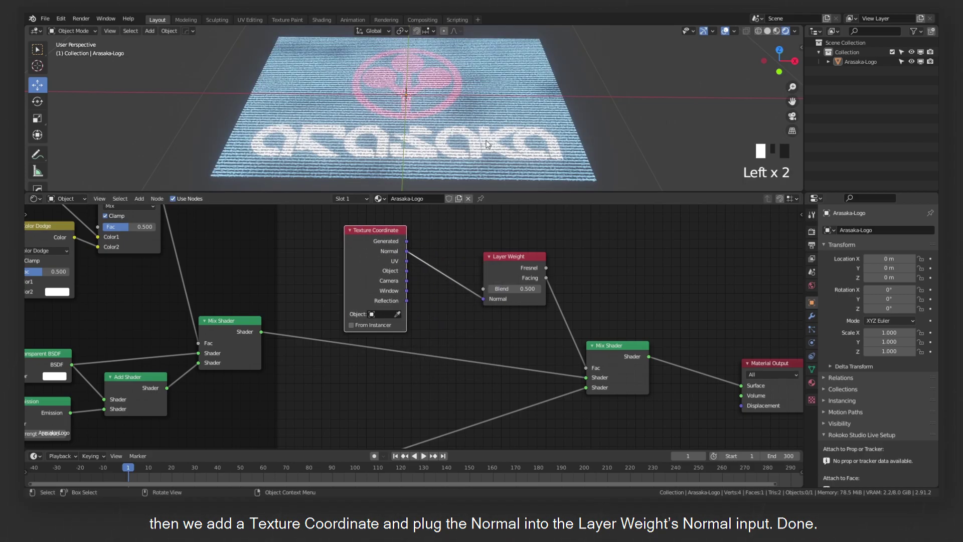
{"action": "type", "text": "0."}
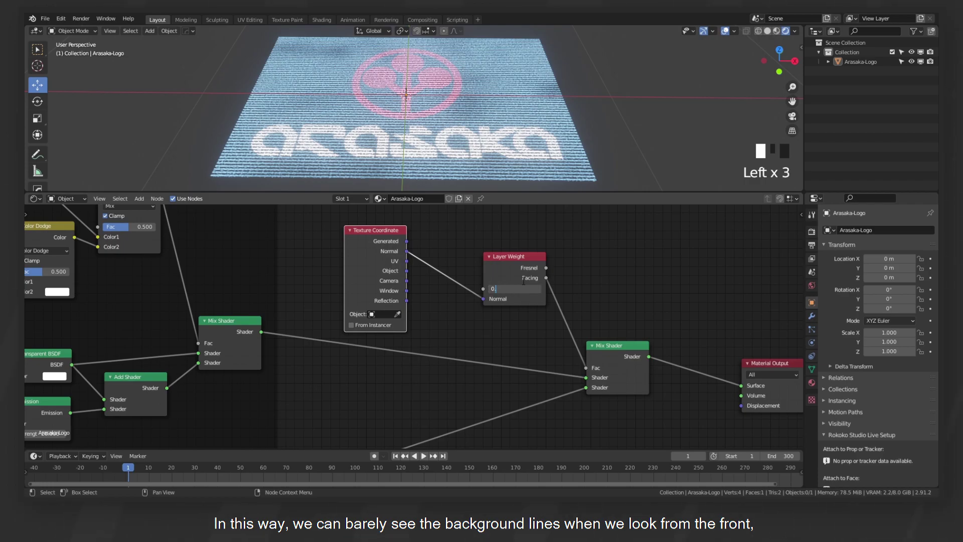
{"action": "type", "text": "01"}
{"action": "key", "text": "Return"}
{"action": "middle_click_drag", "start_coordinate": [486, 95], "coordinate": [546, 58]}
{"action": "scroll", "coordinate": [483, 146], "scroll_direction": "down", "scroll_amount": 2}
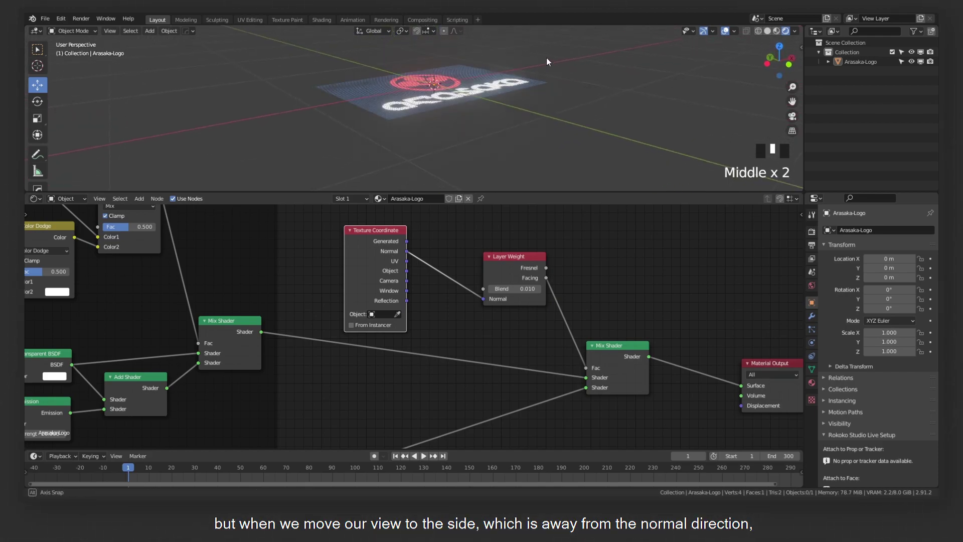
{"action": "scroll", "coordinate": [483, 100], "scroll_direction": "up", "scroll_amount": 3}
{"action": "middle_click_drag", "start_coordinate": [483, 101], "coordinate": [516, 73]}
{"action": "scroll", "coordinate": [510, 144], "scroll_direction": "down", "scroll_amount": 1}
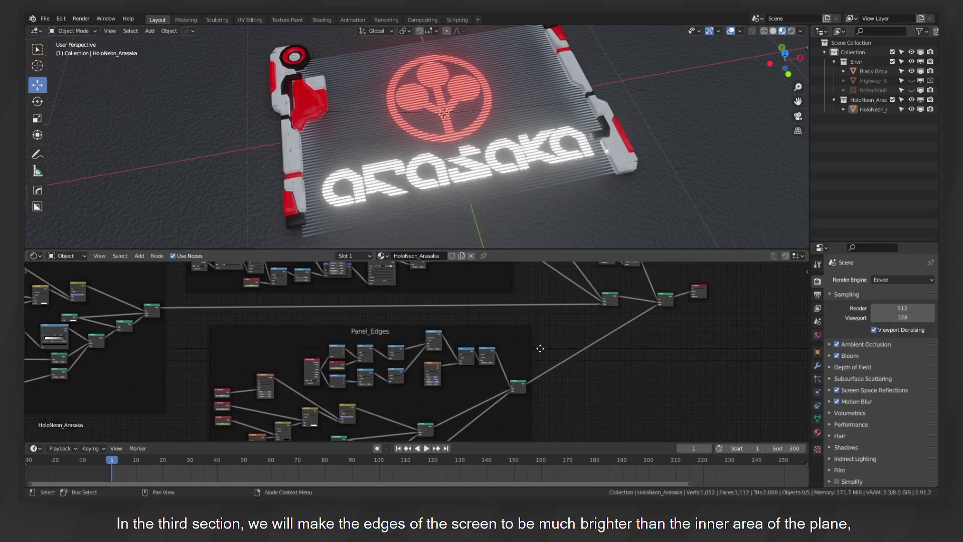
Preview the Panel_Edges Mix Shader result and orbit closer around the glowing edge panels
{"action": "scroll", "coordinate": [576, 359], "scroll_direction": "up", "scroll_amount": 2}
{"action": "left_click", "coordinate": [565, 386], "text": "ctrl+shift"}
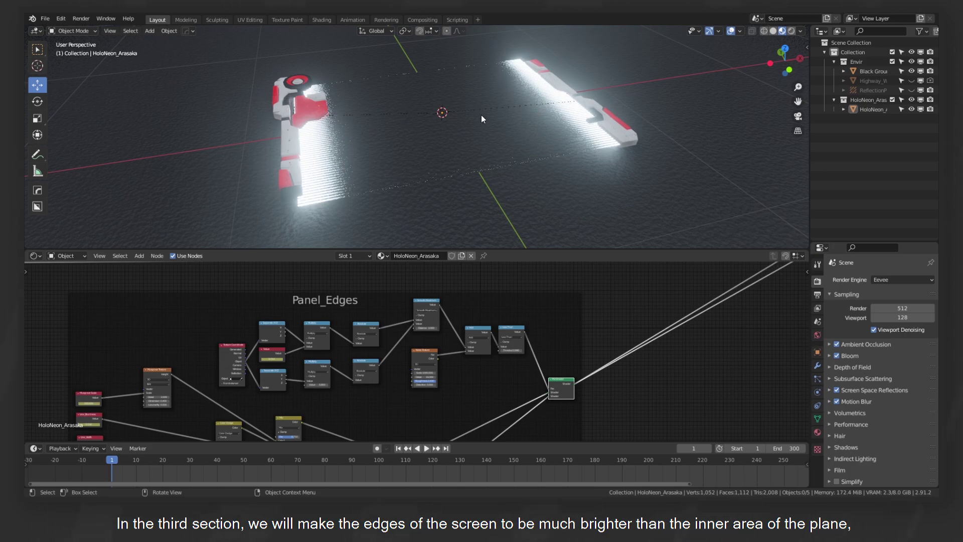
{"action": "middle_click_drag", "start_coordinate": [492, 112], "coordinate": [534, 131]}
{"action": "left_click", "coordinate": [529, 117]}
{"action": "left_click", "coordinate": [492, 134]}
{"action": "middle_click_drag", "start_coordinate": [589, 308], "coordinate": [482, 267]}
{"action": "middle_click_drag", "start_coordinate": [442, 225], "coordinate": [569, 146]}
{"action": "middle_click_drag", "start_coordinate": [477, 113], "coordinate": [385, 81]}
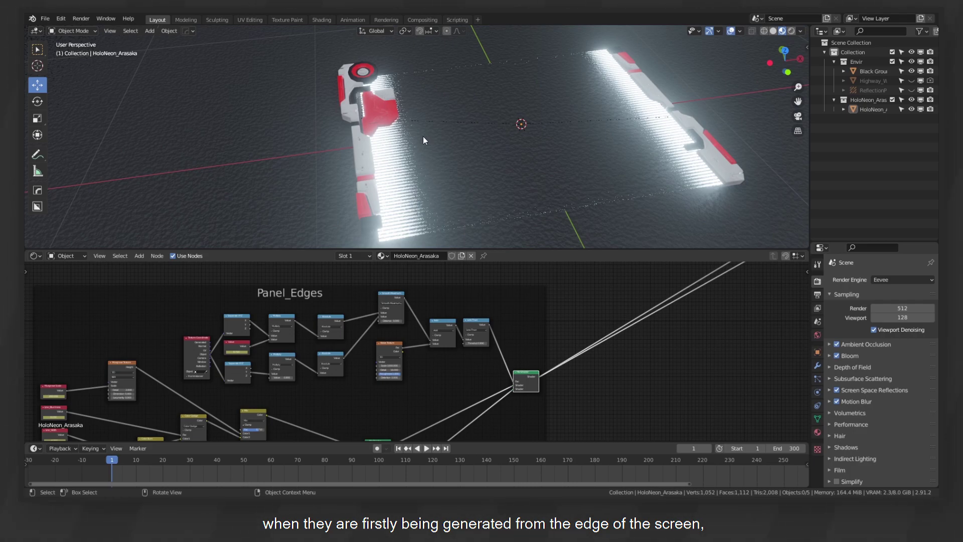
{"action": "middle_click_drag", "start_coordinate": [525, 137], "coordinate": [498, 130], "text": "shift"}
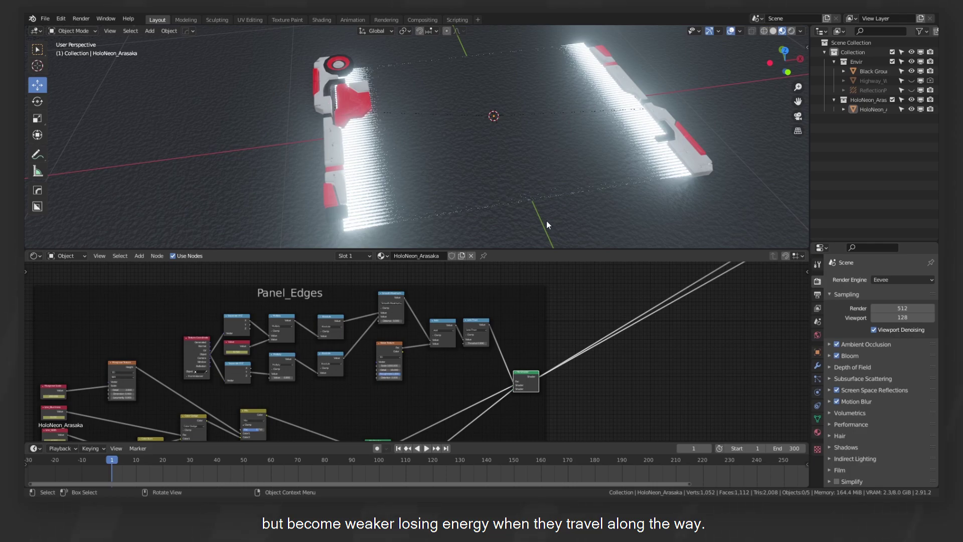
{"action": "scroll", "coordinate": [572, 300], "scroll_direction": "down", "scroll_amount": 3}
{"action": "scroll", "coordinate": [486, 326], "scroll_direction": "up", "scroll_amount": 4}
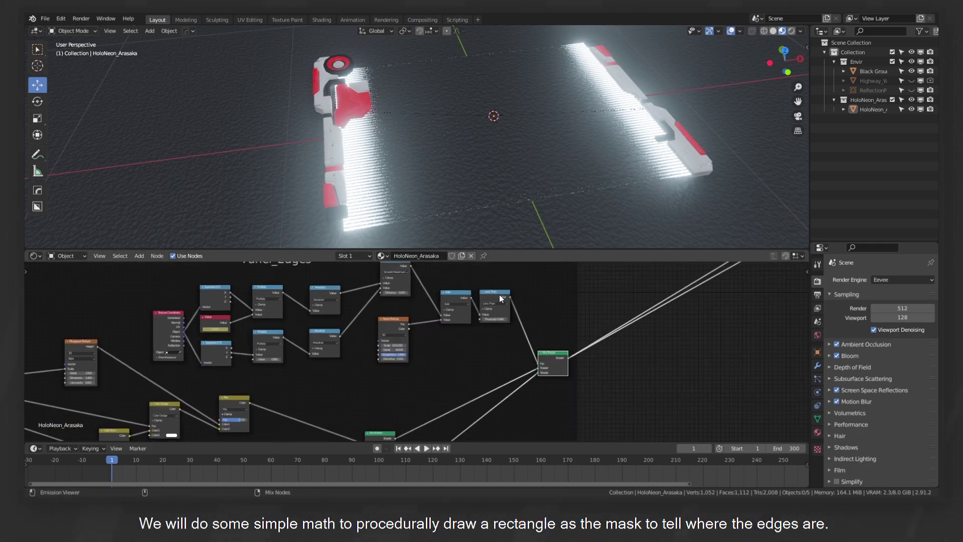
Preview the Less Than rectangle mask and narrow its white strip via the Value node
{"action": "left_click", "coordinate": [499, 294], "text": "ctrl+shift"}
{"action": "left_click_drag", "start_coordinate": [218, 328], "coordinate": [225, 328]}
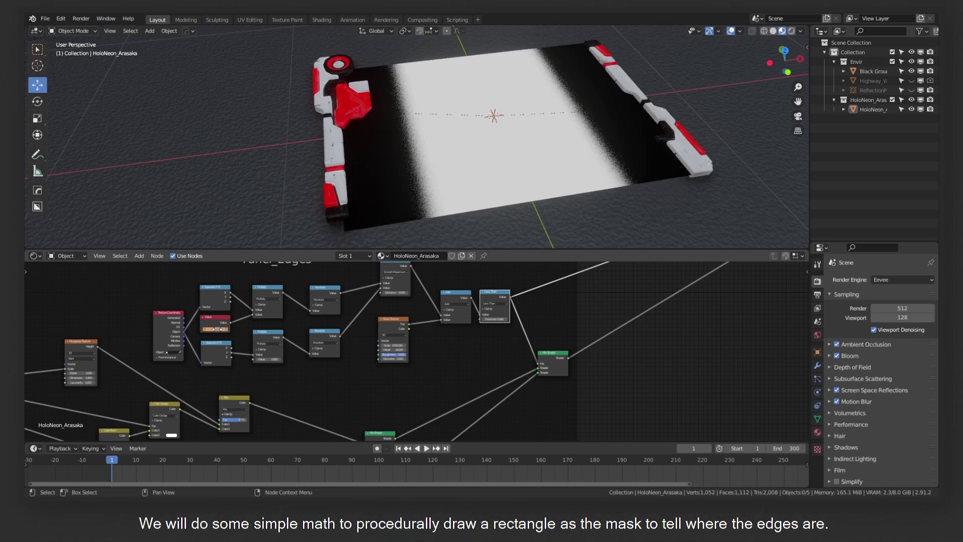
{"action": "key", "text": "shift+a"}
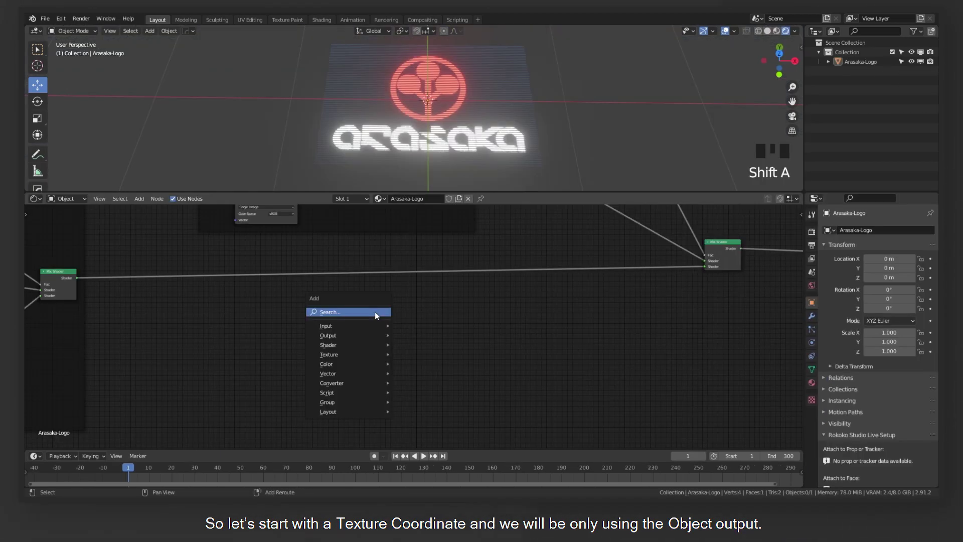
Add a Texture Coordinate node and preview its Object coordinates as a gradient on the plane
{"action": "type", "text": "texture"}
{"action": "key", "text": "Return"}
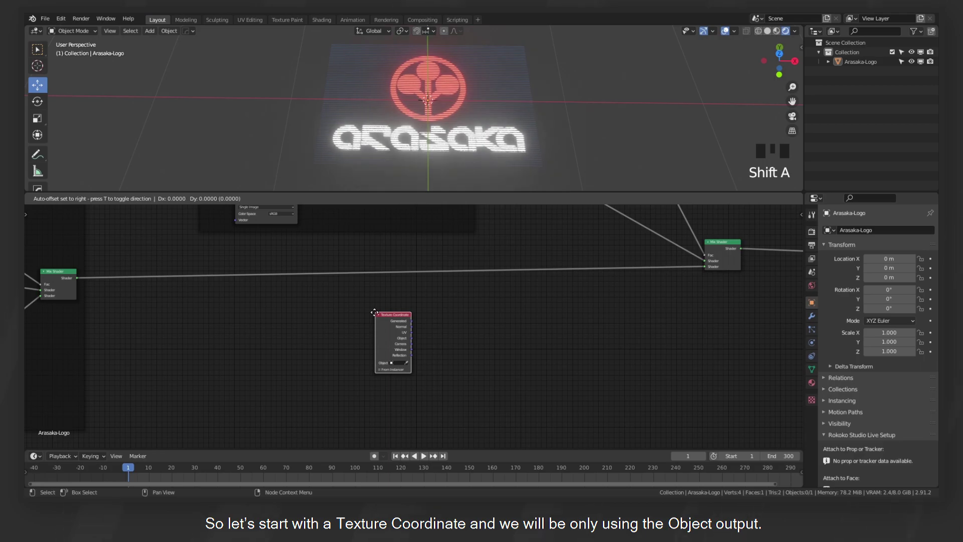
{"action": "left_click", "coordinate": [216, 331]}
{"action": "left_click", "coordinate": [417, 331]}
{"action": "scroll", "coordinate": [389, 340], "scroll_direction": "up", "scroll_amount": 6}
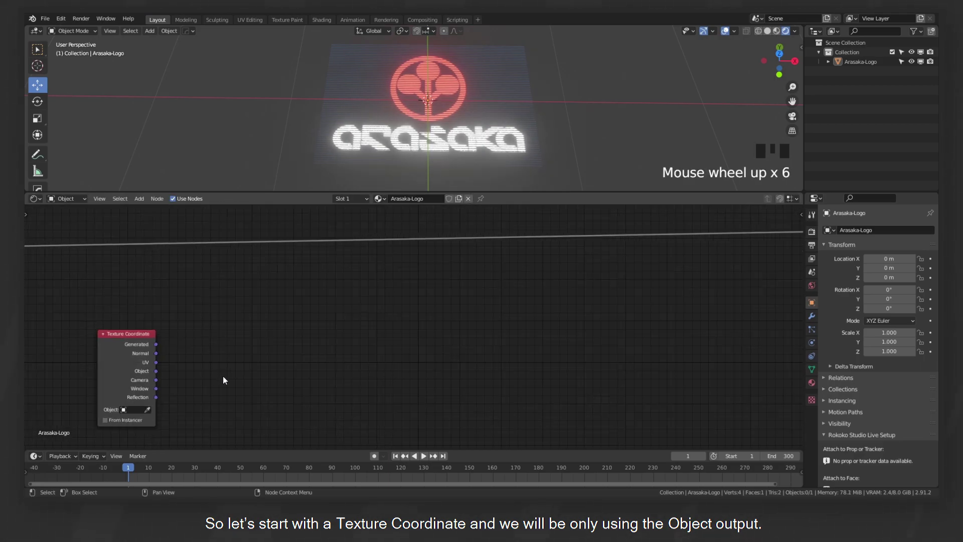
{"action": "left_click", "coordinate": [103, 343], "text": "ctrl+shift"}
{"action": "left_click", "coordinate": [104, 344], "text": "ctrl+shift"}
{"action": "left_click", "coordinate": [103, 344], "text": "ctrl+shift"}
{"action": "left_click", "coordinate": [104, 344], "text": "ctrl+shift"}
{"action": "left_click", "coordinate": [104, 343], "text": "ctrl+shift"}
{"action": "left_click", "coordinate": [502, 389]}
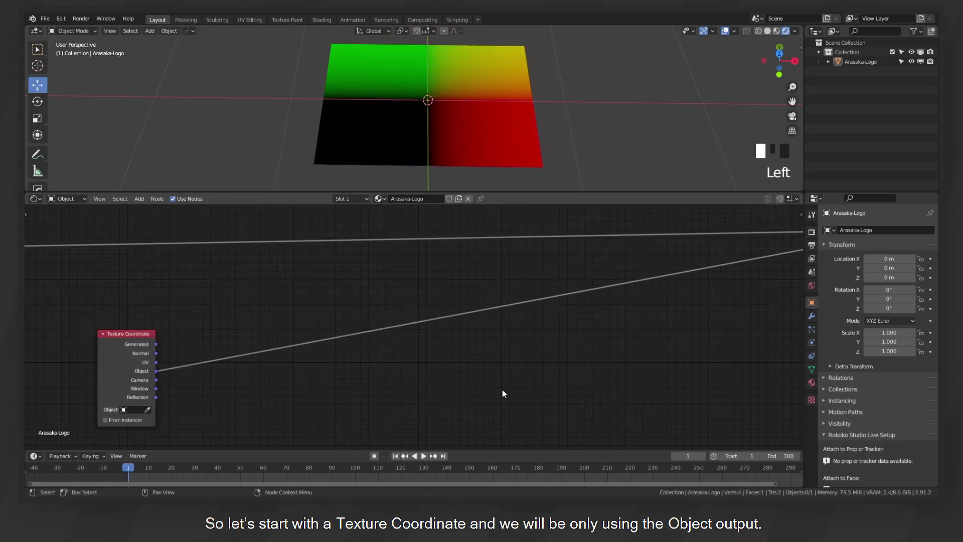
Insert a Separate XYZ node on the Object output and preview the X component
{"action": "key", "text": "shift+a"}
{"action": "type", "text": "sep"}
{"action": "key", "text": "Return"}
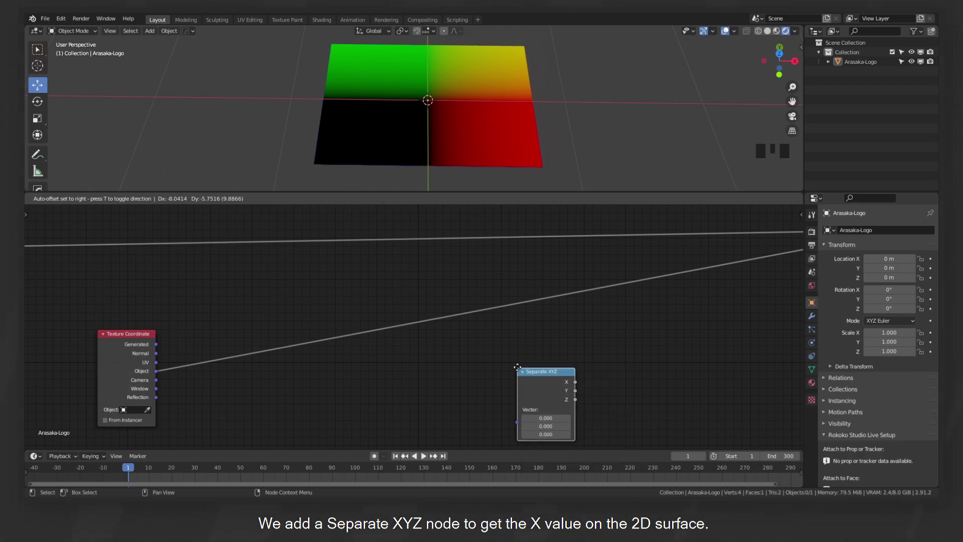
{"action": "left_click", "coordinate": [241, 321]}
{"action": "middle_click_drag", "start_coordinate": [351, 294], "coordinate": [203, 317], "text": "ctrl"}
{"action": "left_click_drag", "start_coordinate": [203, 317], "coordinate": [174, 306]}
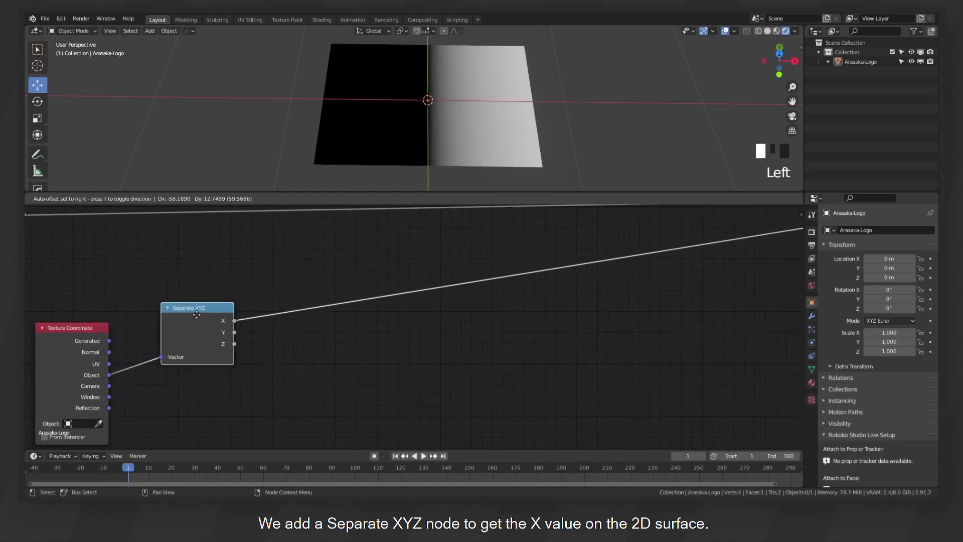
{"action": "middle_click_drag", "start_coordinate": [174, 307], "coordinate": [239, 282]}
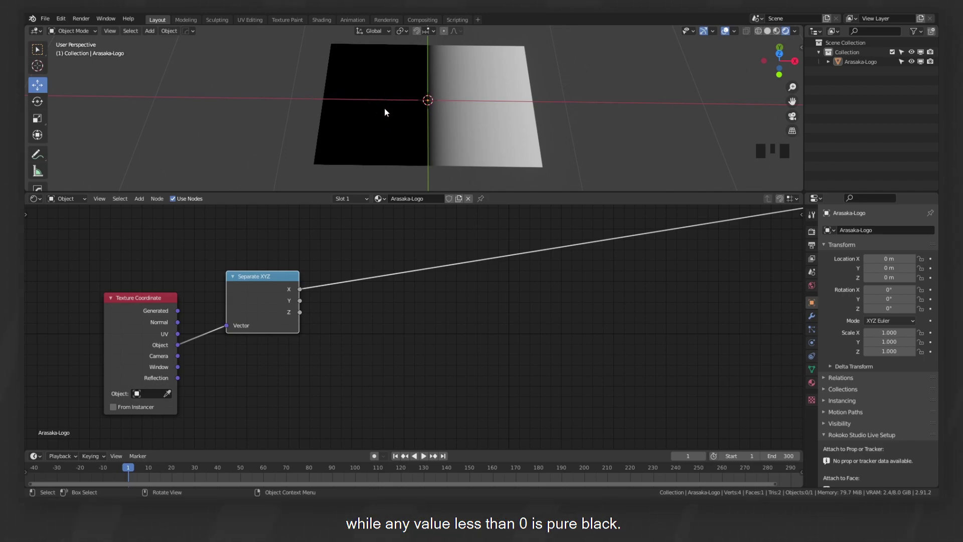
{"action": "left_click", "coordinate": [509, 284]}
Add a Math node set to Absolute after the X output
{"action": "key", "text": "shift+a"}
{"action": "type", "text": "m"}
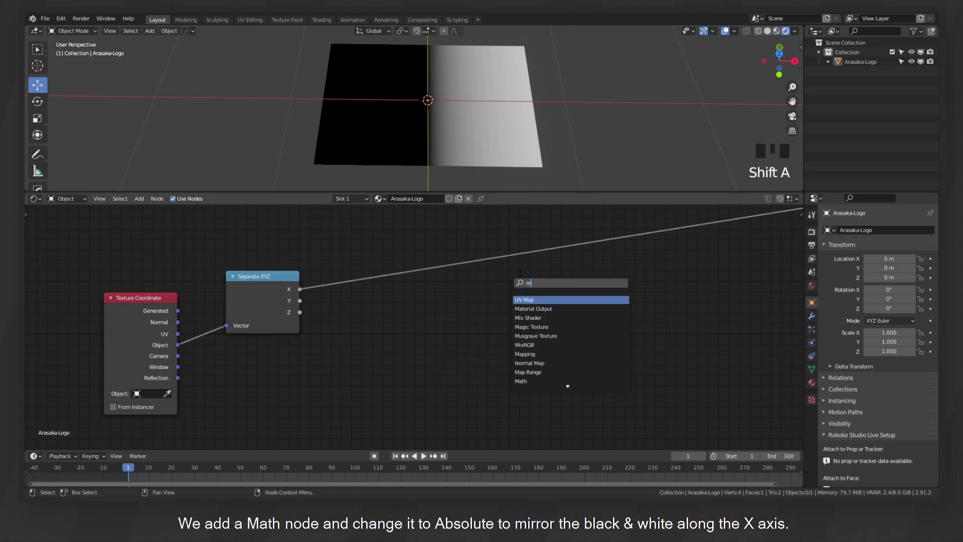
{"action": "type", "text": "ath"}
{"action": "key", "text": "Return"}
{"action": "left_click", "coordinate": [386, 238]}
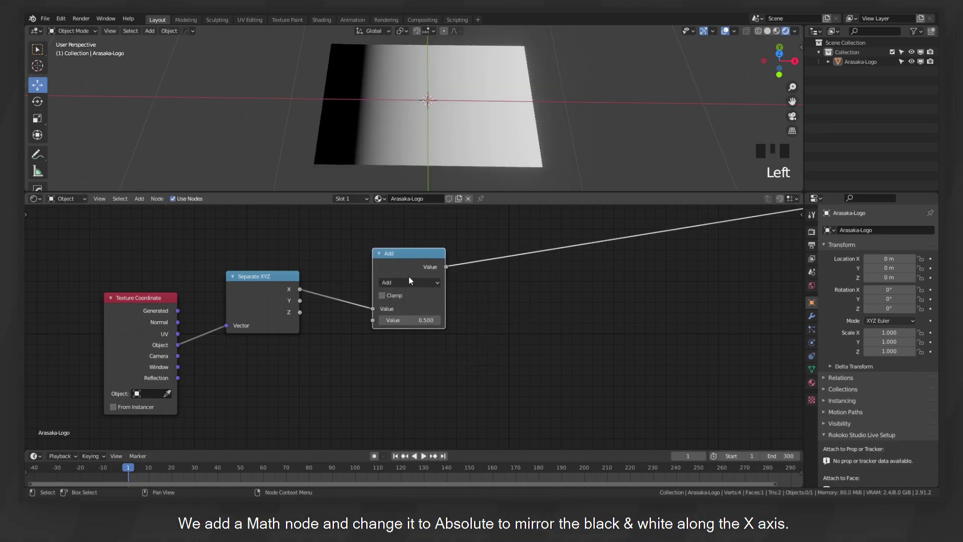
{"action": "left_click", "coordinate": [408, 281]}
{"action": "left_click", "coordinate": [405, 415]}
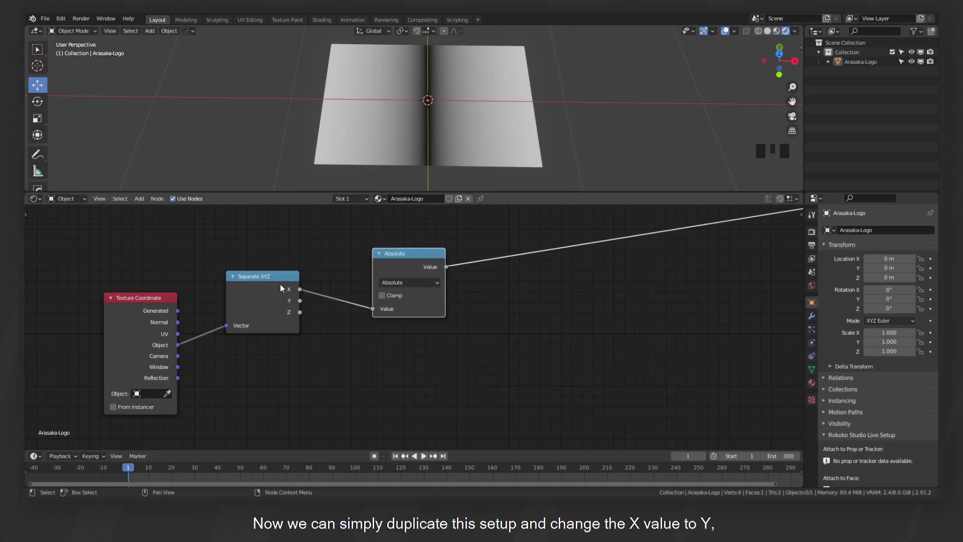
{"action": "left_click_drag", "start_coordinate": [280, 284], "coordinate": [316, 264]}
Duplicate the Separate XYZ and Absolute pair for the Y output and compare both gradients
{"action": "key", "text": "ctrl+shift+d"}
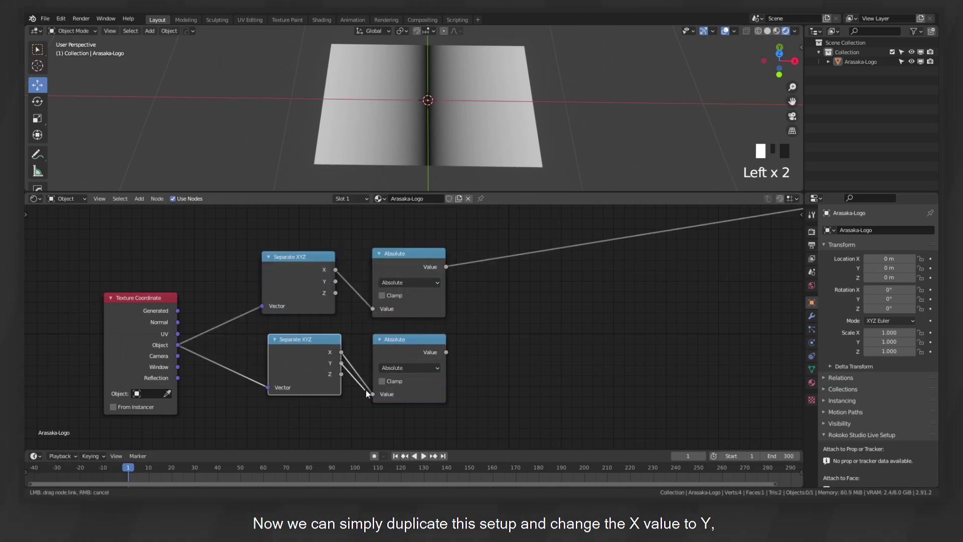
{"action": "left_click", "coordinate": [425, 342], "text": "ctrl+shift"}
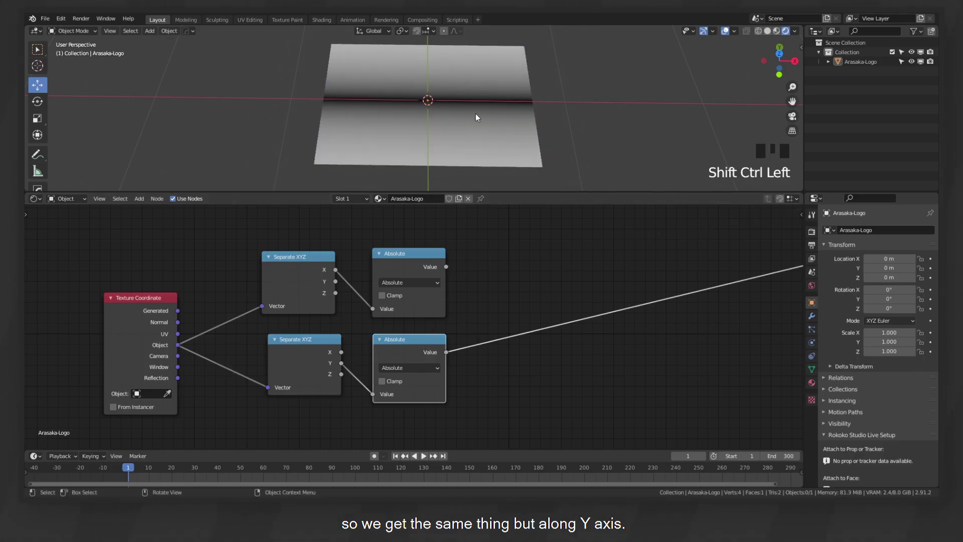
{"action": "left_click", "coordinate": [415, 266], "text": "ctrl+shift"}
Duplicate an Absolute node as Smooth Maximum and feed it both the X and Y gradients
{"action": "middle_click_drag", "start_coordinate": [609, 294], "coordinate": [468, 309]}
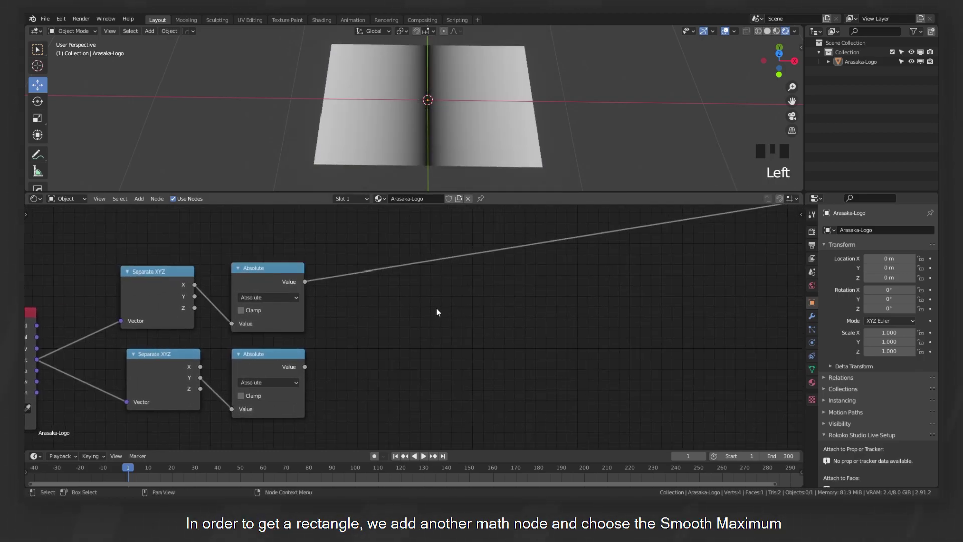
{"action": "double_click", "coordinate": [281, 269]}
{"action": "key", "text": "shift+d"}
{"action": "left_click", "coordinate": [479, 284]}
{"action": "left_click", "coordinate": [471, 311]}
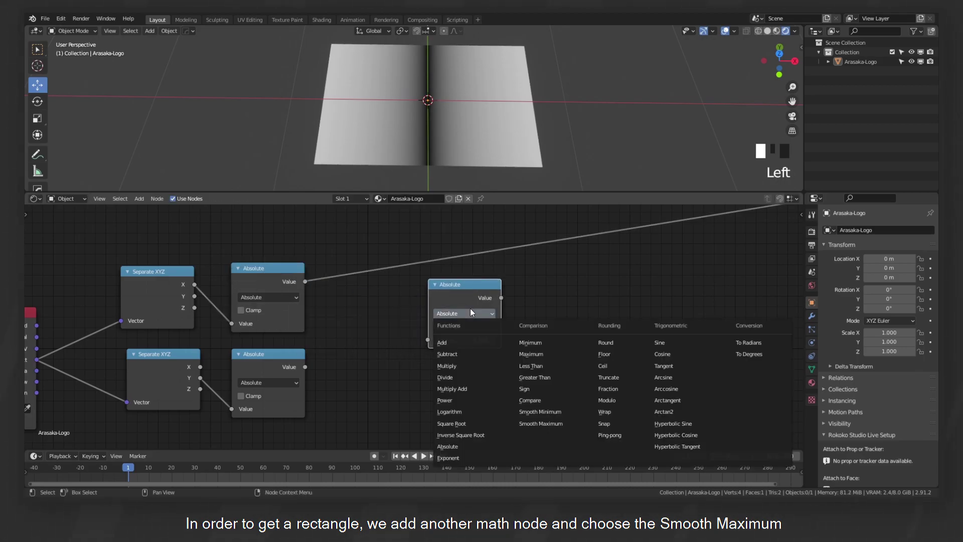
{"action": "left_click", "coordinate": [541, 423]}
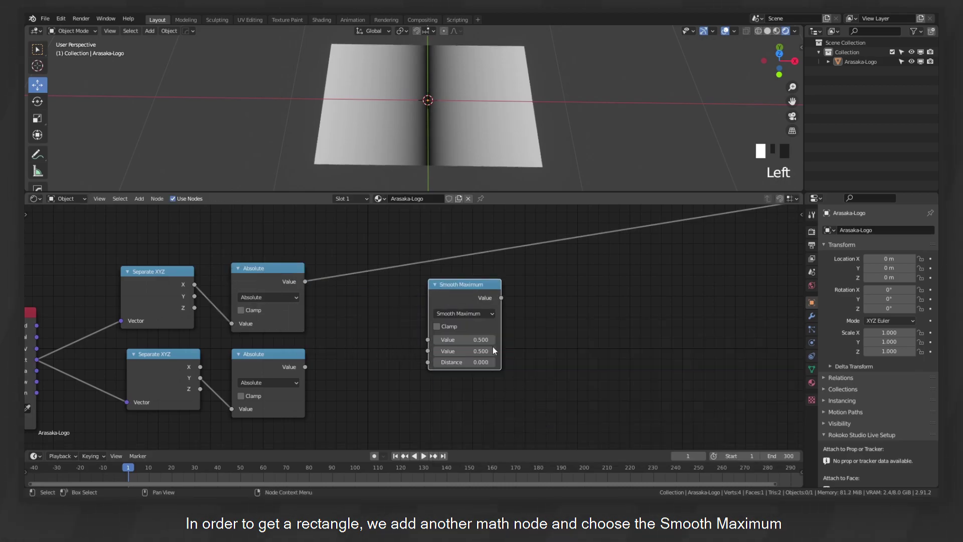
{"action": "left_click_drag", "start_coordinate": [462, 288], "coordinate": [407, 250]}
{"action": "left_click_drag", "start_coordinate": [304, 367], "coordinate": [370, 314]}
{"action": "left_click_drag", "start_coordinate": [432, 248], "coordinate": [452, 247]}
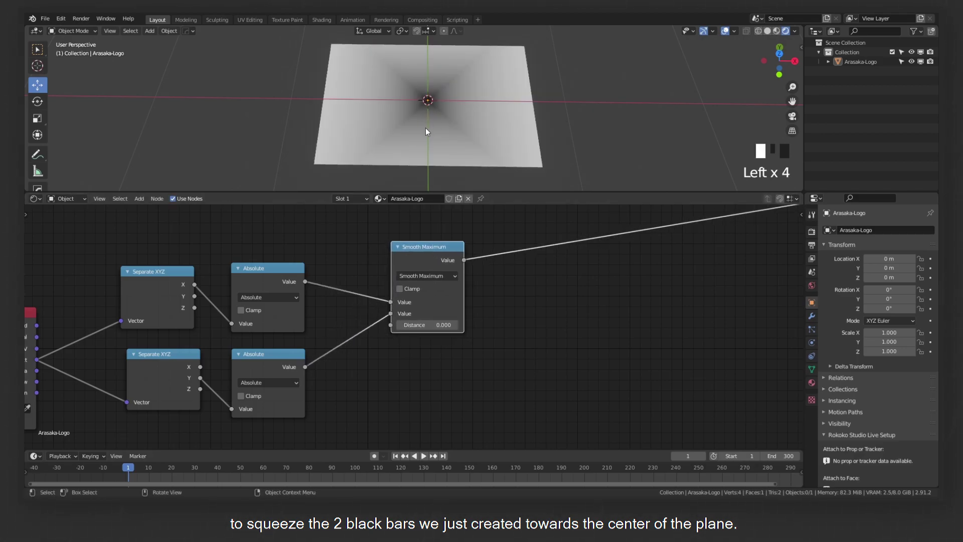
{"action": "middle_click_drag", "start_coordinate": [528, 302], "coordinate": [424, 308]}
{"action": "left_click_drag", "start_coordinate": [331, 264], "coordinate": [323, 262]}
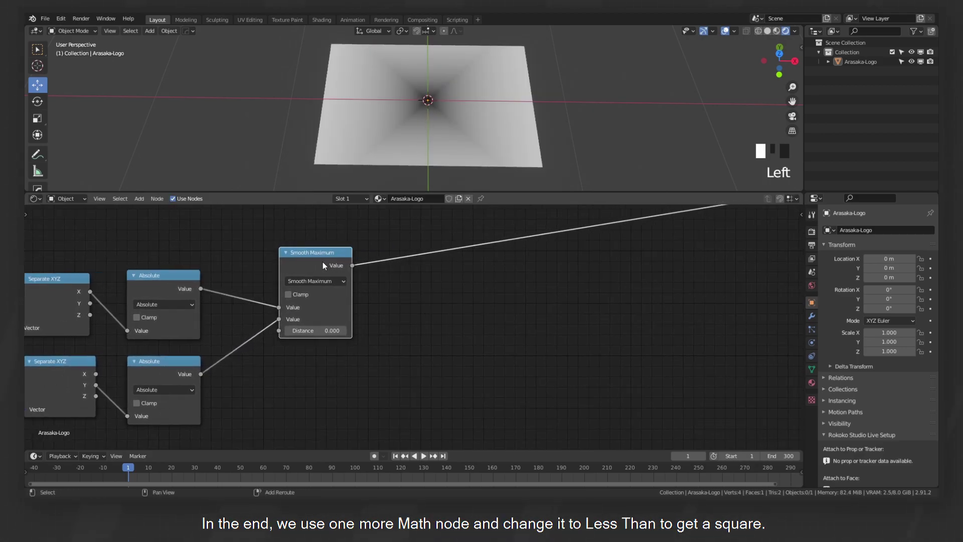
Add a Less Than node after Smooth Maximum with a threshold of 0.430
{"action": "key", "text": "shift+d"}
{"action": "left_click", "coordinate": [506, 297]}
{"action": "left_click", "coordinate": [506, 296]}
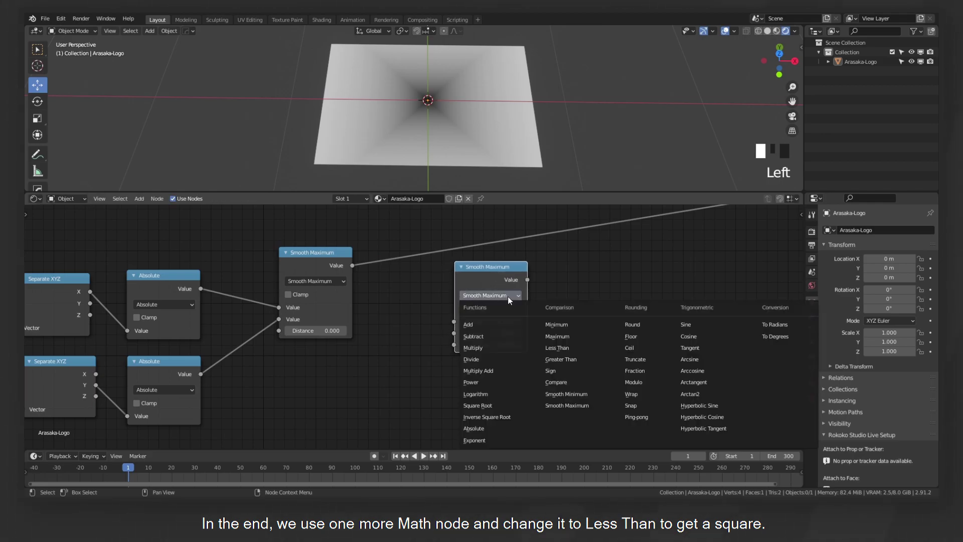
{"action": "left_click", "coordinate": [558, 347]}
{"action": "left_click_drag", "start_coordinate": [489, 276], "coordinate": [447, 225]}
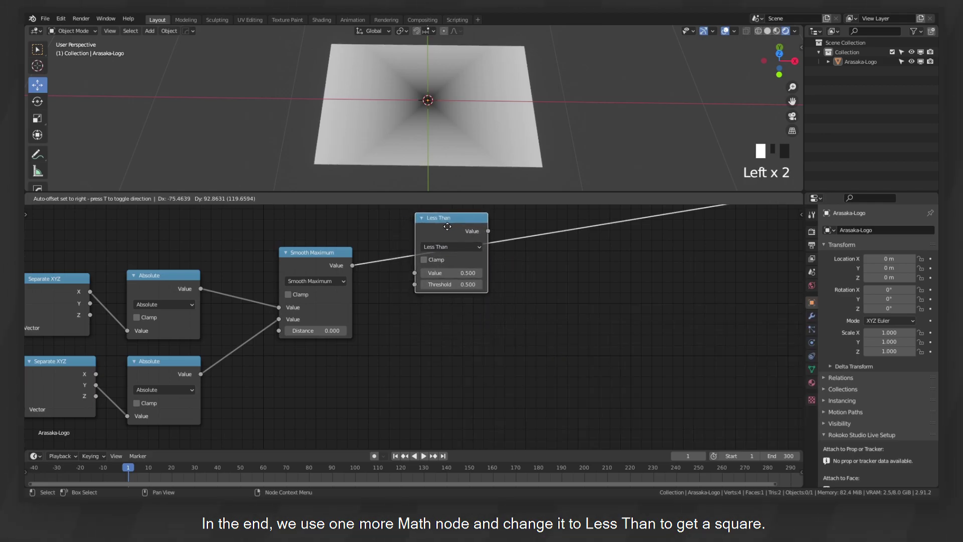
{"action": "middle_click_drag", "start_coordinate": [454, 298], "coordinate": [475, 312]}
{"action": "left_click_drag", "start_coordinate": [478, 299], "coordinate": [466, 299], "text": "shift"}
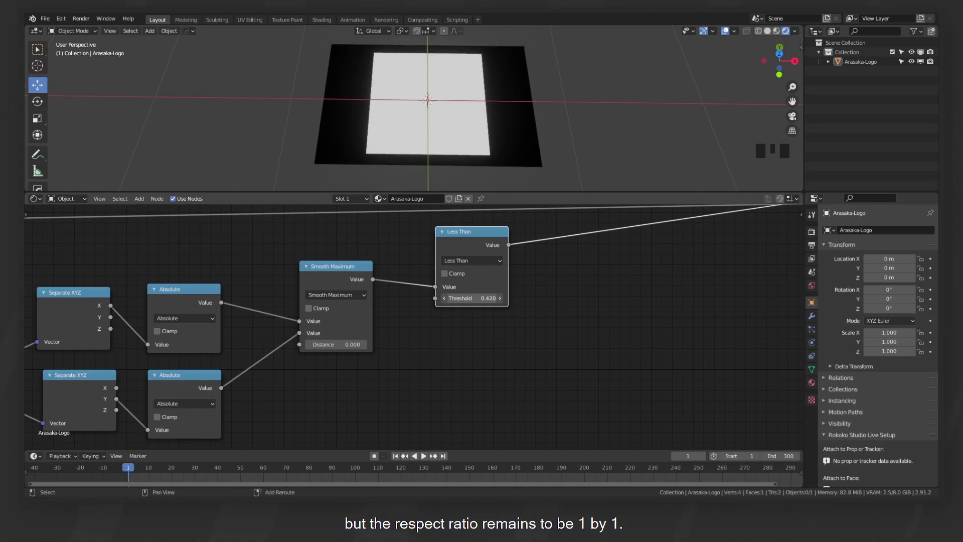
Rearrange the node chain, shifting both Separate XYZ nodes left to make room
{"action": "middle_click_drag", "start_coordinate": [453, 374], "coordinate": [543, 360]}
{"action": "left_click", "coordinate": [527, 252]}
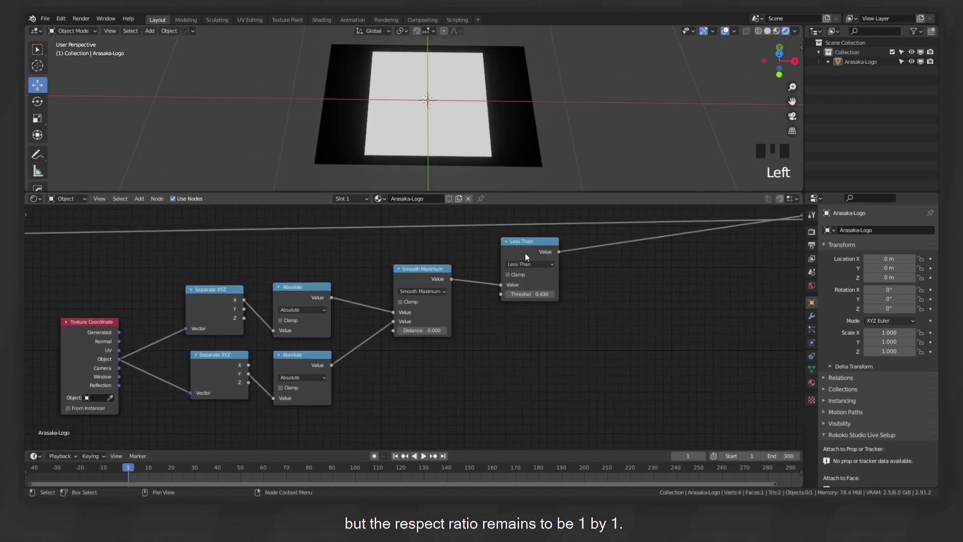
{"action": "left_click_drag", "start_coordinate": [526, 251], "coordinate": [518, 276]}
{"action": "middle_click_drag", "start_coordinate": [567, 328], "coordinate": [579, 360]}
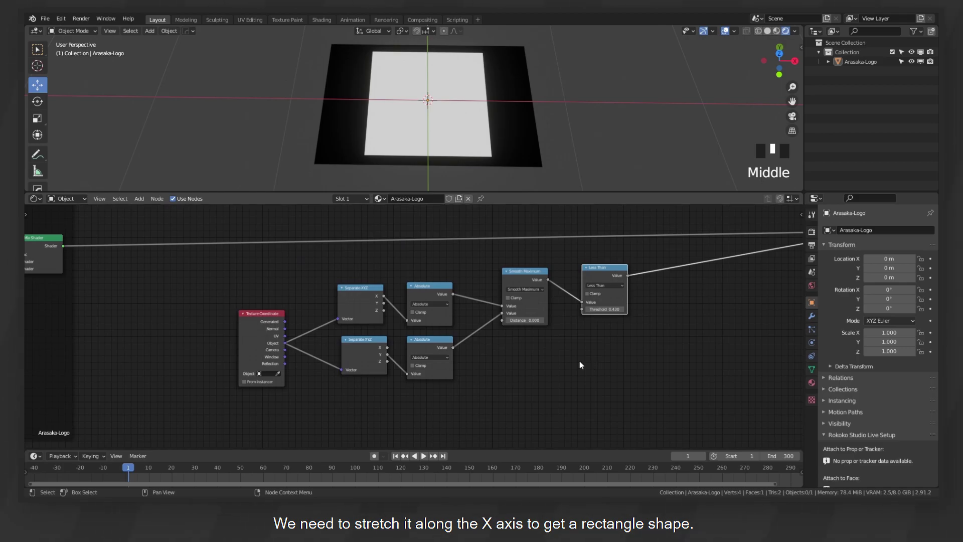
{"action": "scroll", "coordinate": [570, 364], "scroll_direction": "up", "scroll_amount": 2}
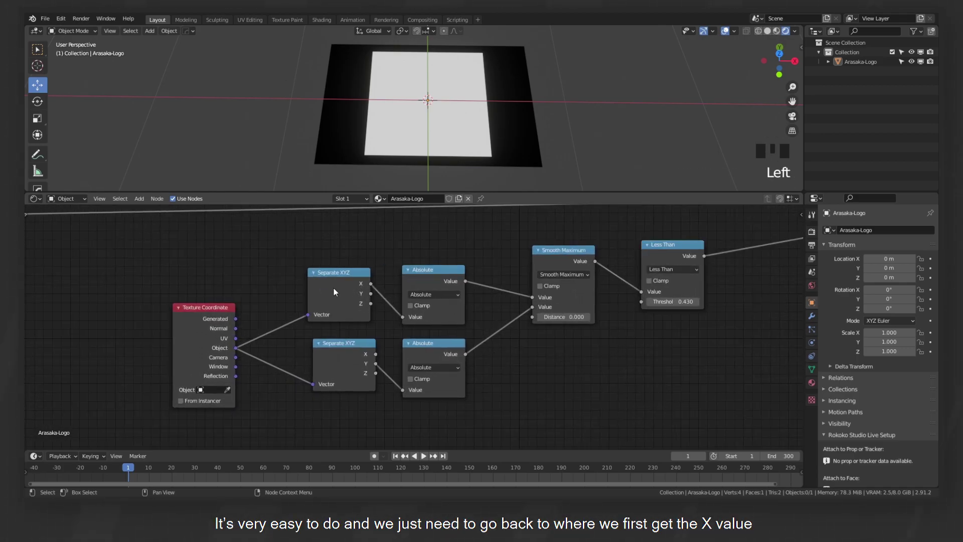
{"action": "left_click_drag", "start_coordinate": [339, 346], "coordinate": [323, 346]}
{"action": "left_click_drag", "start_coordinate": [337, 301], "coordinate": [323, 298]}
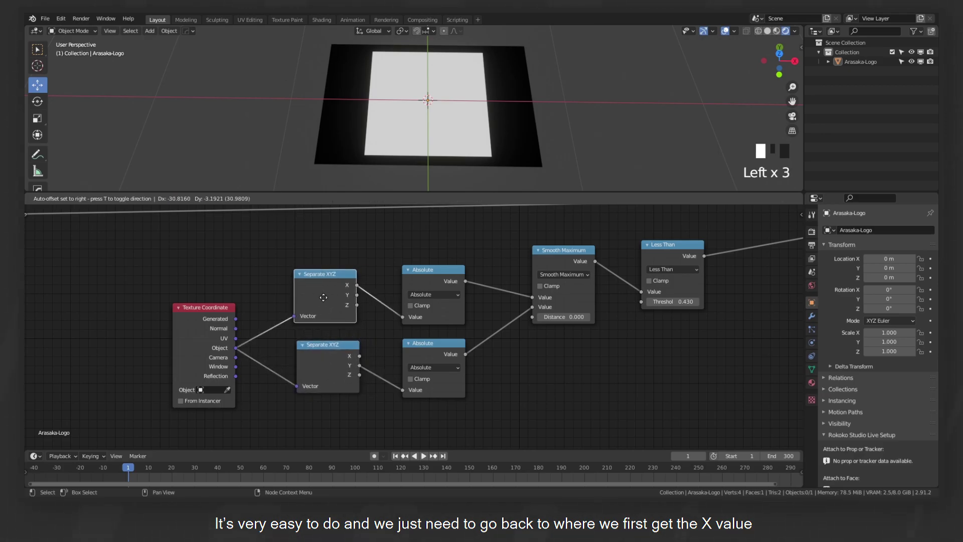
Insert a Multiply node between the X output and its Absolute node
{"action": "left_click_drag", "start_coordinate": [684, 258], "coordinate": [676, 261]}
{"action": "key", "text": "shift+d"}
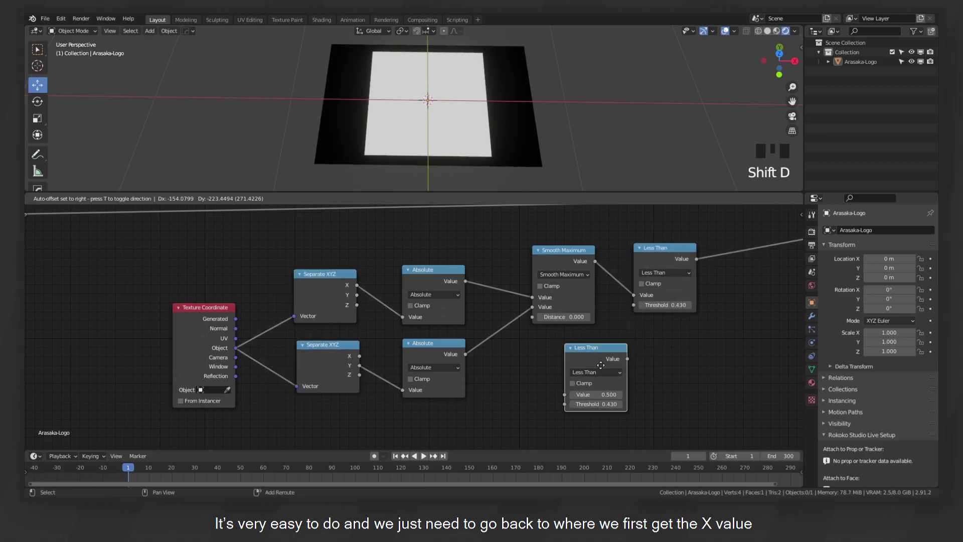
{"action": "left_click", "coordinate": [571, 375]}
{"action": "left_click", "coordinate": [563, 279]}
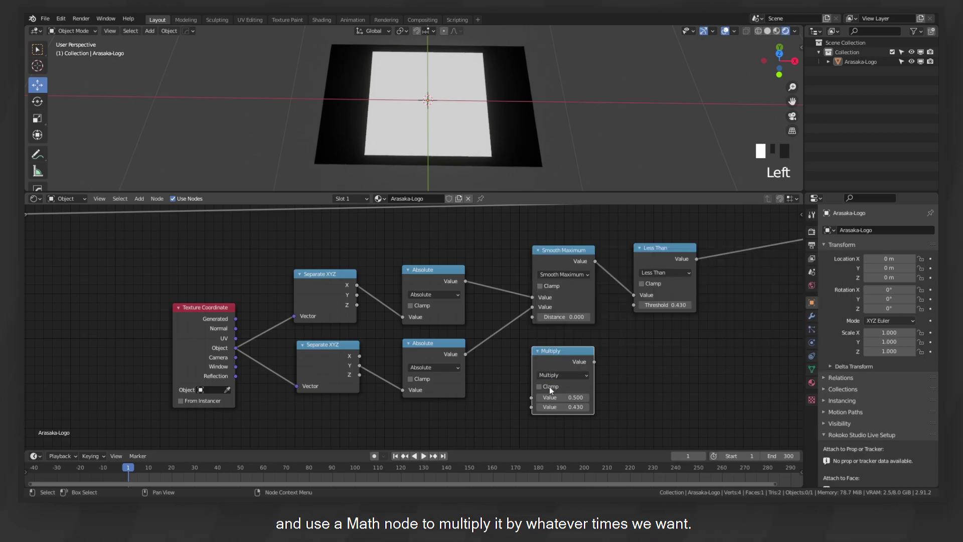
{"action": "left_click_drag", "start_coordinate": [555, 362], "coordinate": [415, 281]}
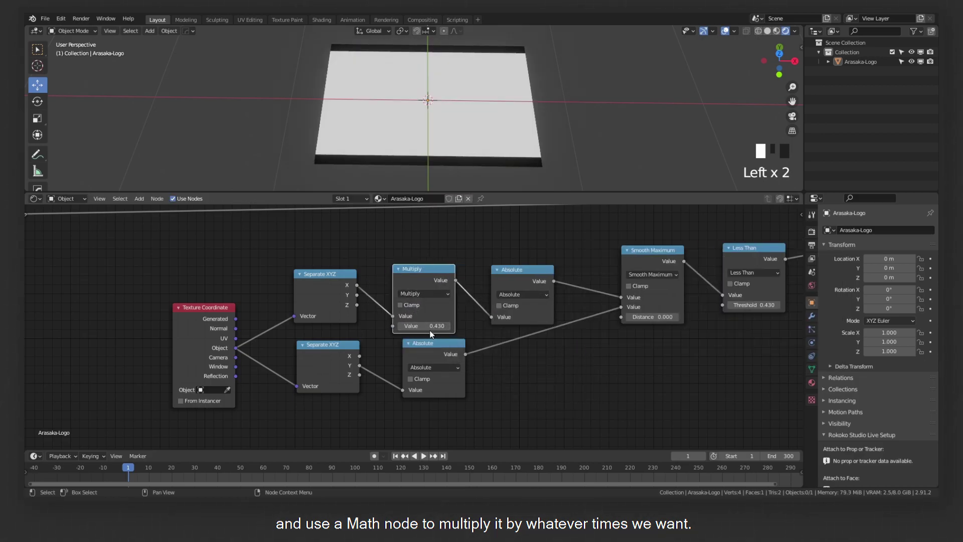
{"action": "left_click_drag", "start_coordinate": [425, 326], "coordinate": [434, 326]}
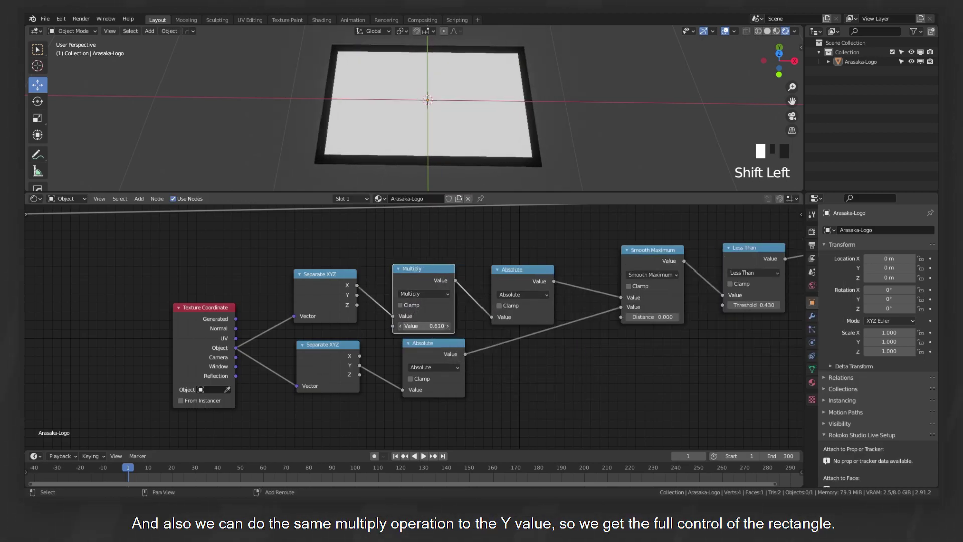
Add a Y Multiply of 0.980 and fine-tune the X multiplier to 0.640
{"action": "key", "text": "shift+d"}
{"action": "left_click", "coordinate": [438, 361]}
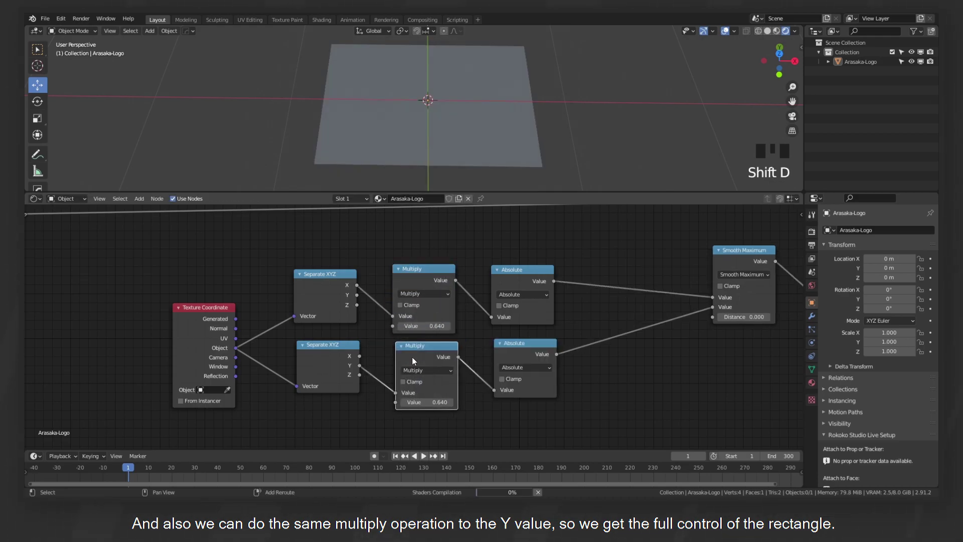
{"action": "left_click_drag", "start_coordinate": [426, 402], "coordinate": [457, 402]}
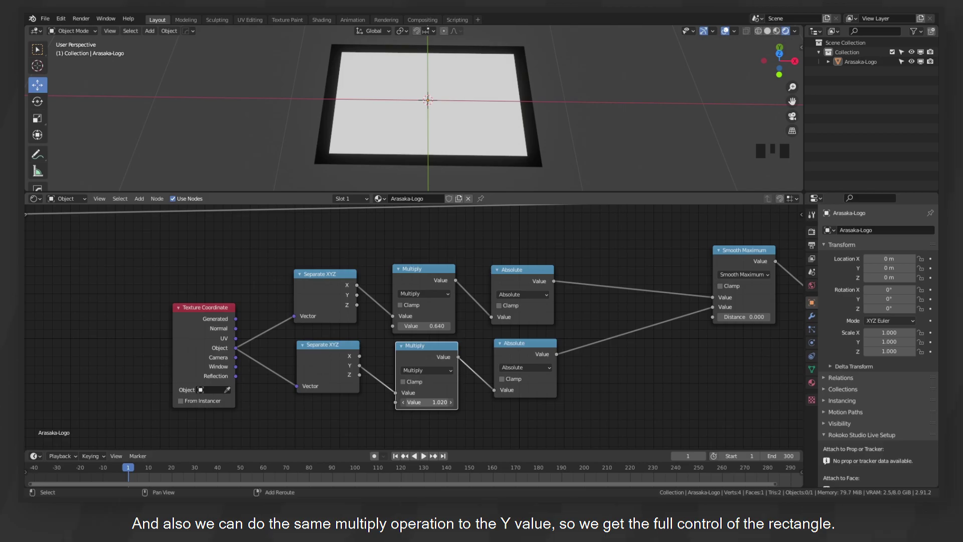
{"action": "left_click", "coordinate": [400, 326], "text": "shift"}
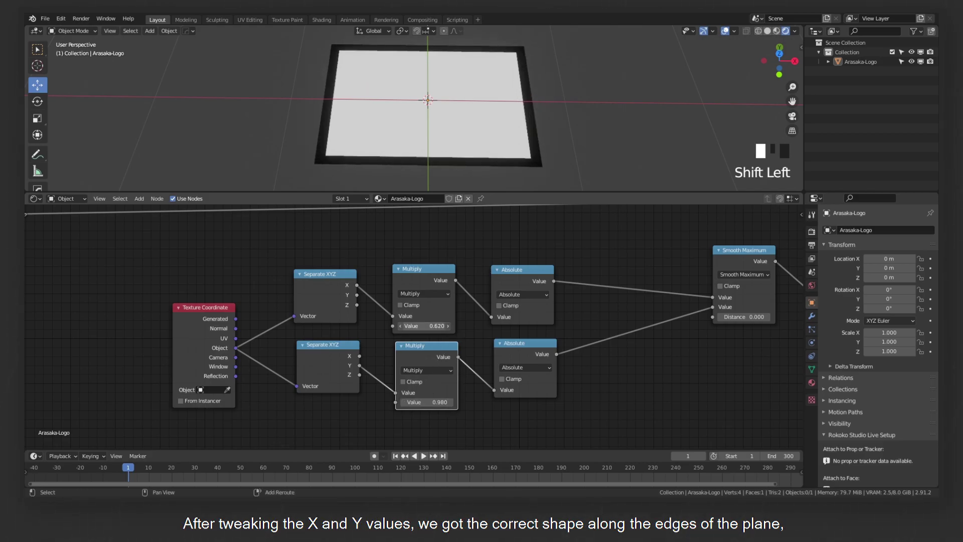
{"action": "left_click_drag", "start_coordinate": [424, 326], "coordinate": [440, 326], "text": "shift"}
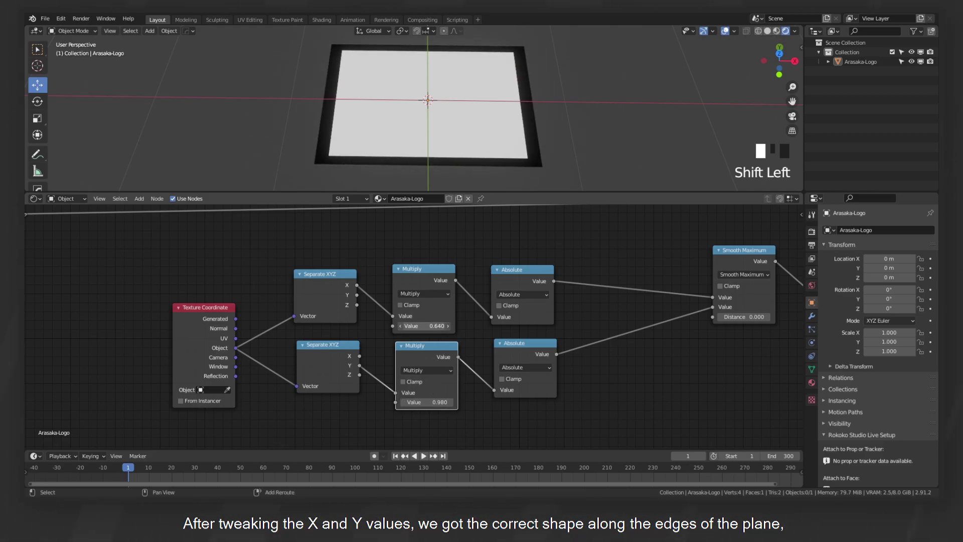
{"action": "scroll", "coordinate": [636, 333], "scroll_direction": "down", "scroll_amount": 4}
Insert a Math Add node before the Less Than node in the mask chain
{"action": "middle_click_drag", "start_coordinate": [637, 333], "coordinate": [468, 343]}
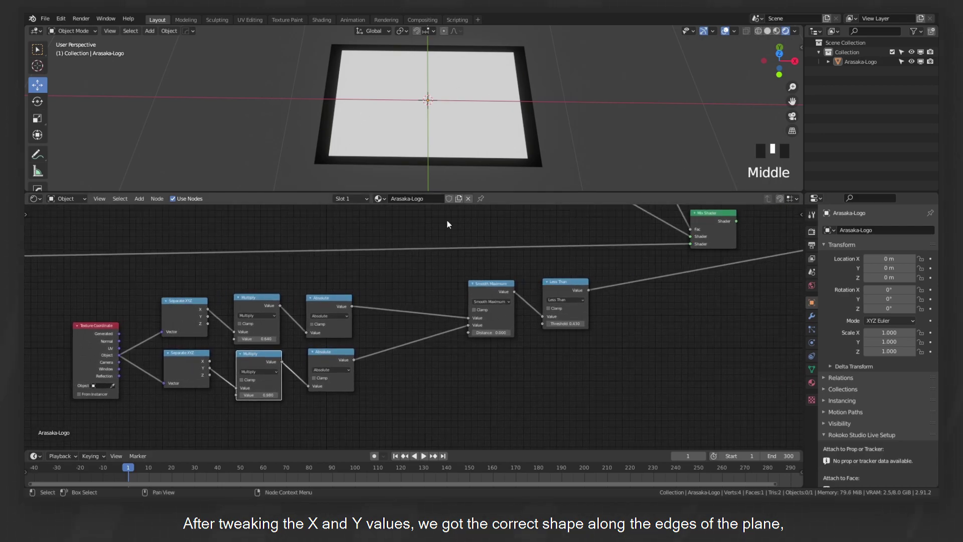
{"action": "left_click_drag", "start_coordinate": [496, 289], "coordinate": [427, 302]}
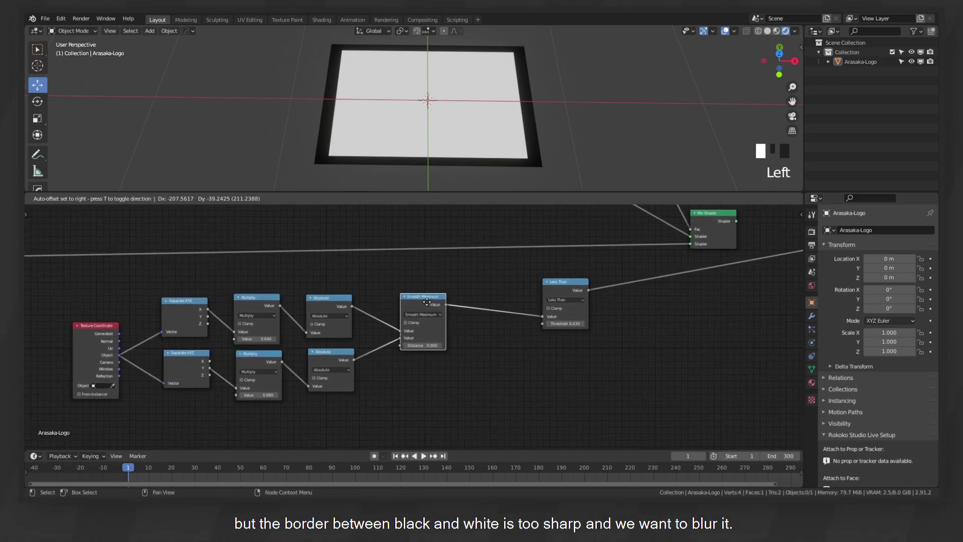
{"action": "left_click", "coordinate": [579, 360]}
{"action": "middle_click_drag", "start_coordinate": [546, 360], "coordinate": [522, 355]}
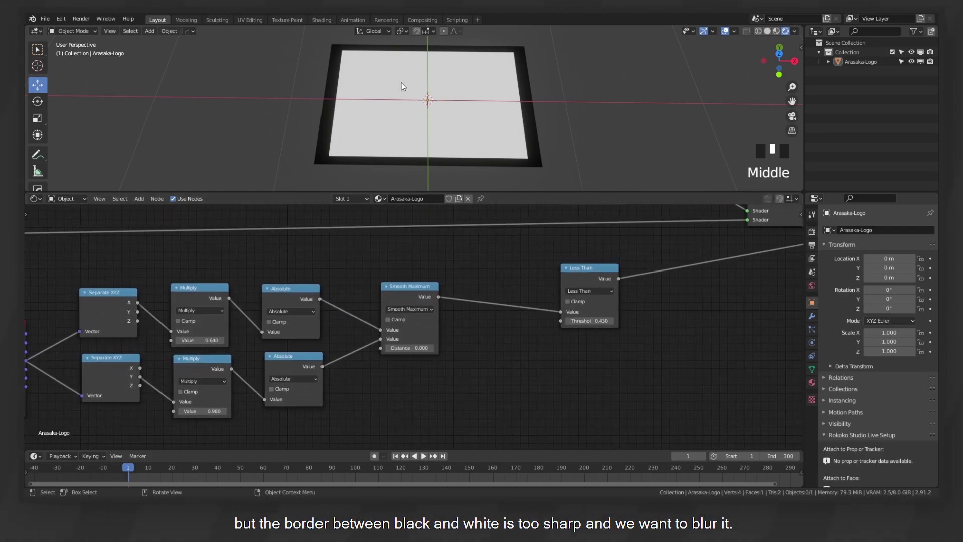
{"action": "left_click", "coordinate": [596, 275]}
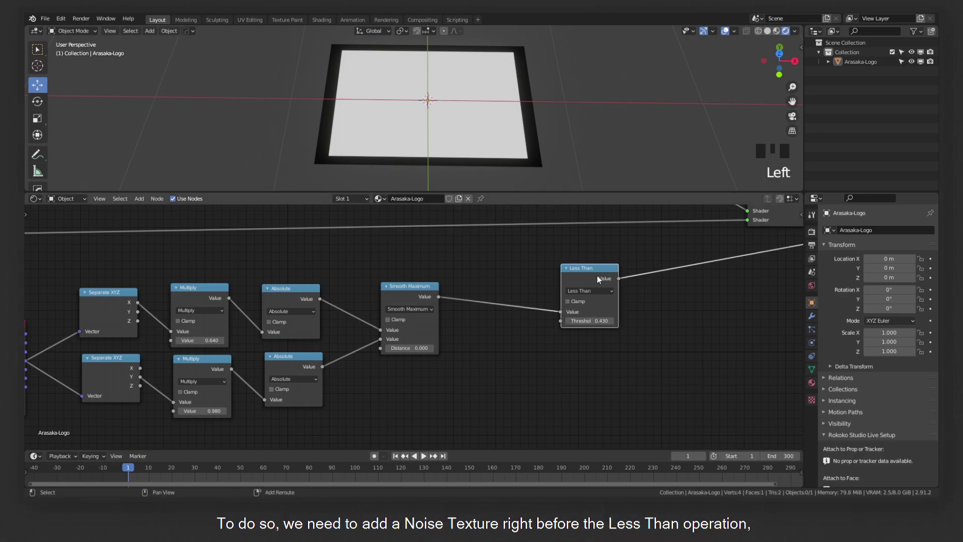
{"action": "key", "text": "shift+d"}
{"action": "left_click", "coordinate": [569, 359]}
{"action": "left_click", "coordinate": [570, 374]}
{"action": "left_click", "coordinate": [560, 399]}
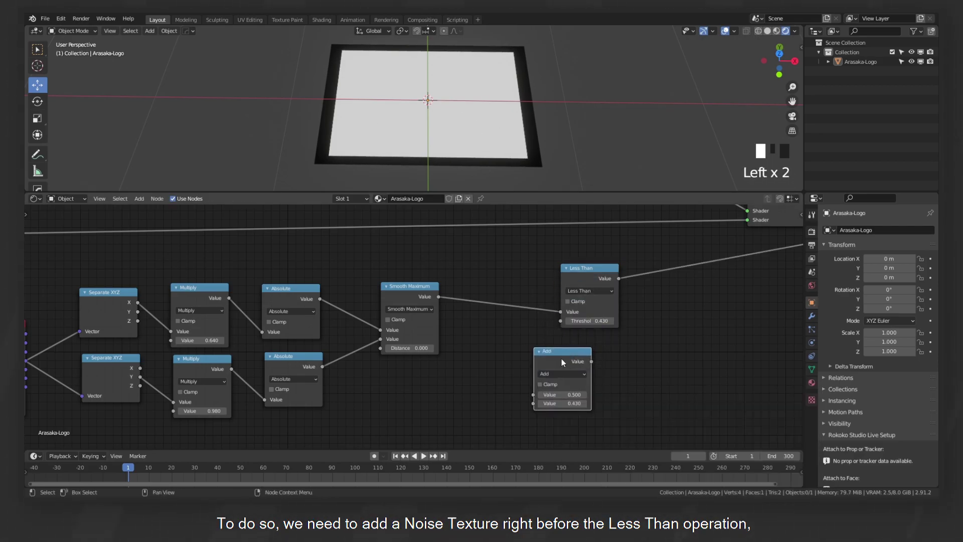
{"action": "left_click_drag", "start_coordinate": [562, 358], "coordinate": [517, 300]}
Add a Noise Texture with Scale 1000, Detail 16 and Roughness 1
{"action": "key", "text": "shift+a"}
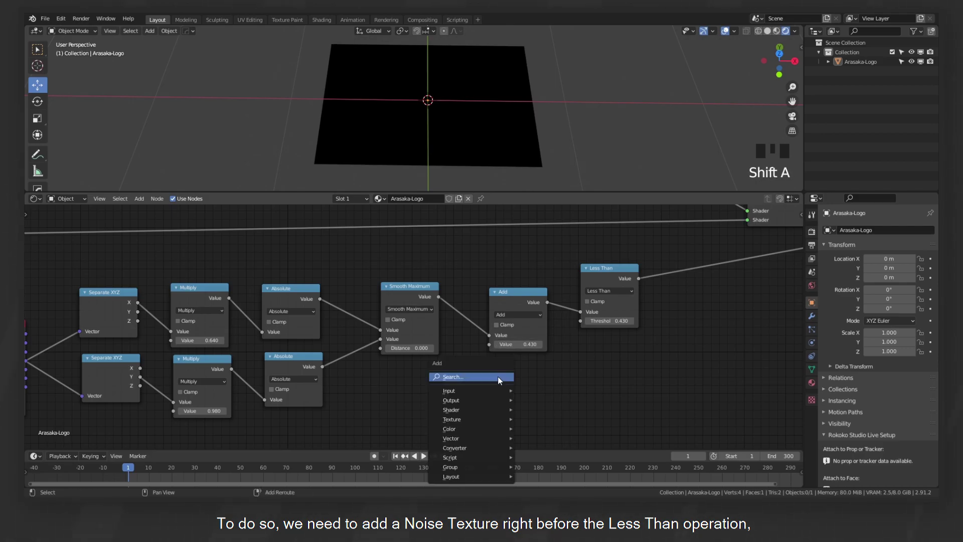
{"action": "left_click", "coordinate": [508, 375]}
{"action": "key", "text": "Return"}
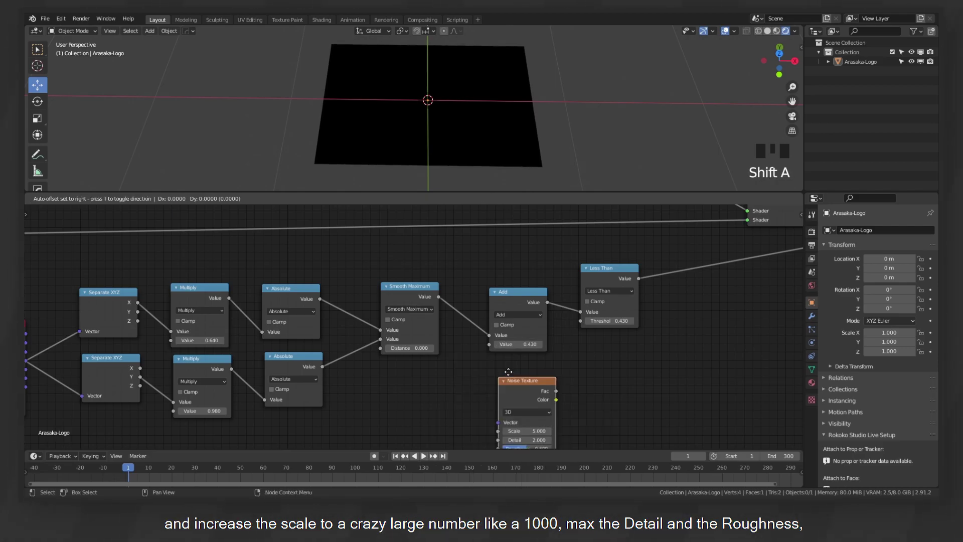
{"action": "left_click", "coordinate": [404, 368]}
{"action": "left_click", "coordinate": [426, 390], "text": "ctrl+shift"}
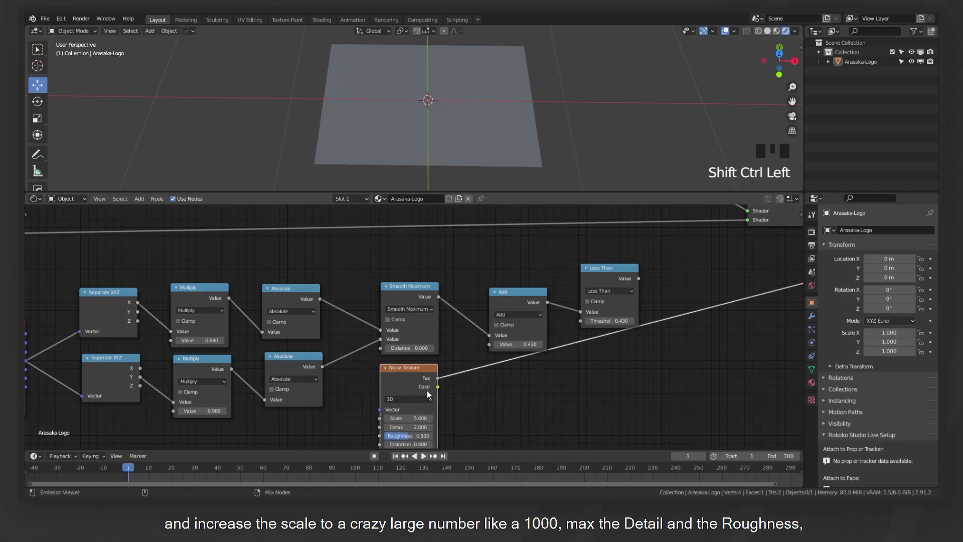
{"action": "left_click", "coordinate": [415, 418]}
{"action": "type", "text": "1000"}
{"action": "key", "text": "Return"}
{"action": "middle_click_drag", "start_coordinate": [414, 422], "coordinate": [419, 367]}
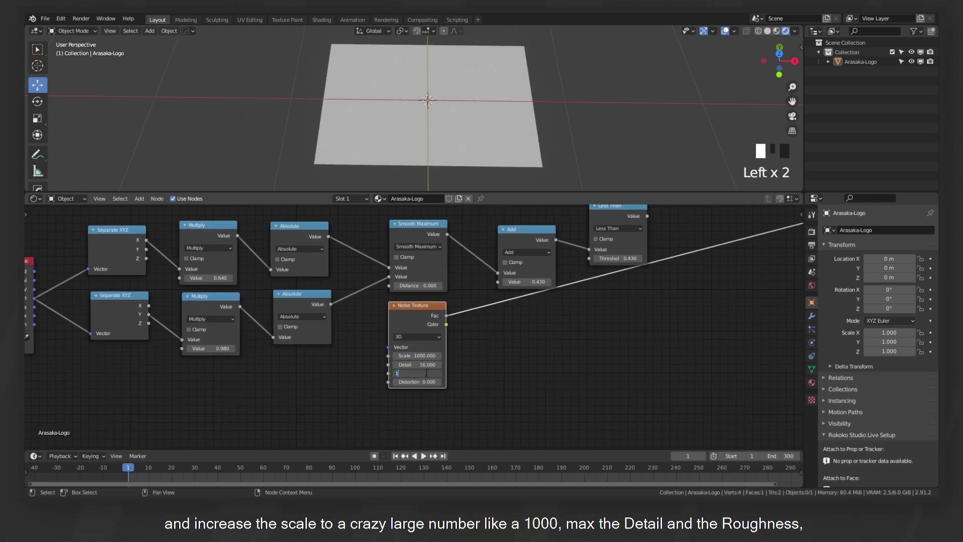
{"action": "left_click", "coordinate": [500, 358]}
Feed the noise into the Add node and tweak the Less Than threshold for a frayed edge
{"action": "left_click", "coordinate": [628, 222], "text": "ctrl+shift"}
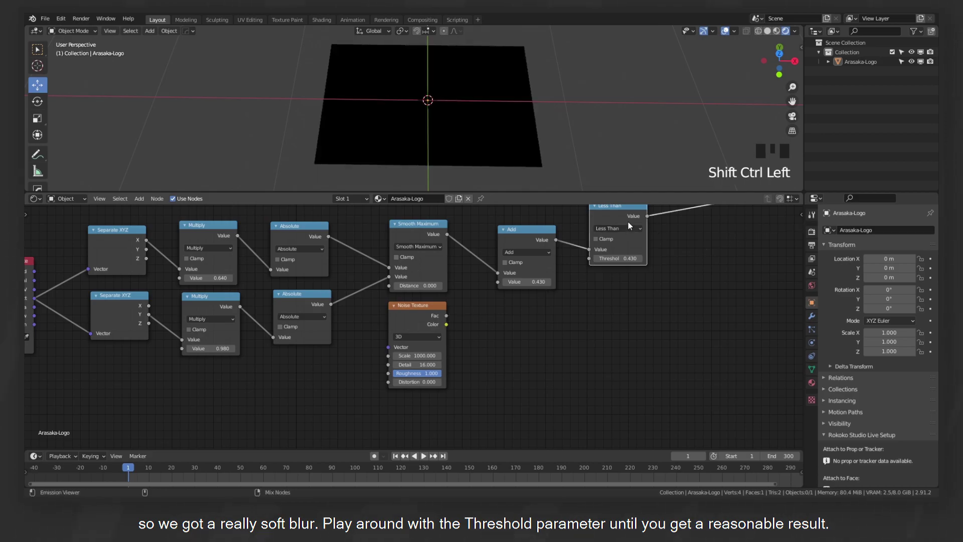
{"action": "left_click_drag", "start_coordinate": [445, 315], "coordinate": [476, 299]}
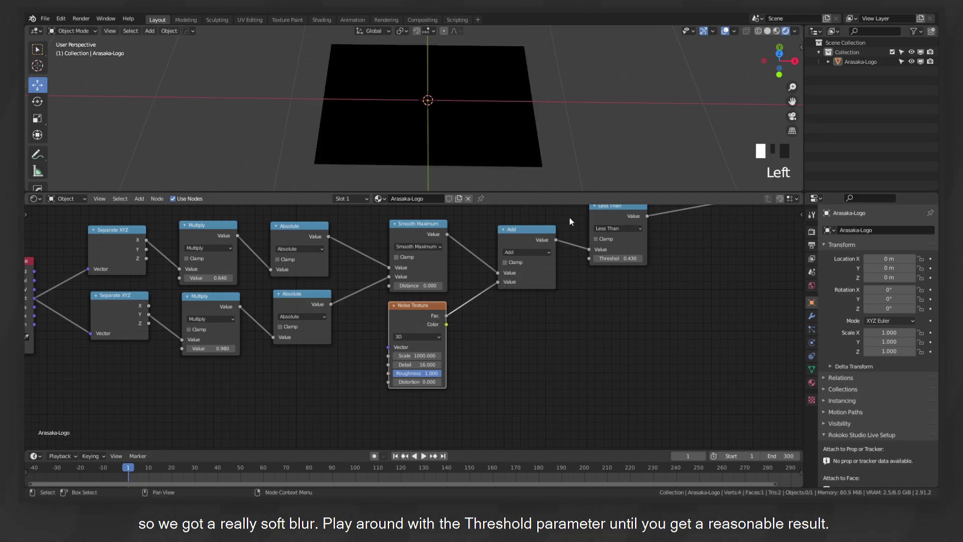
{"action": "left_click_drag", "start_coordinate": [618, 258], "coordinate": [643, 258], "text": "shift"}
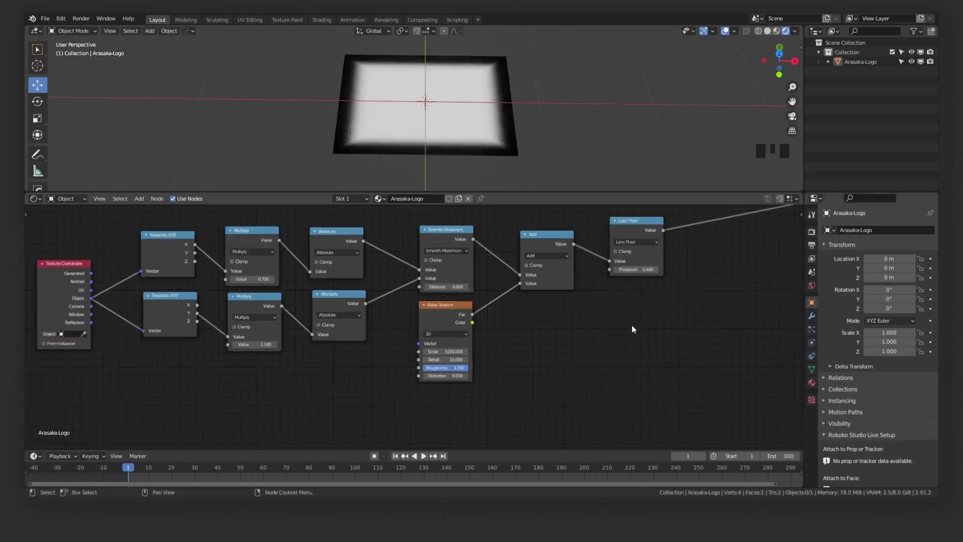
{"action": "scroll", "coordinate": [625, 333], "scroll_direction": "down", "scroll_amount": 13}
Duplicate the Panel Background frame and place the copy below the others
{"action": "middle_click_drag", "start_coordinate": [625, 333], "coordinate": [709, 365]}
{"action": "left_click_drag", "start_coordinate": [220, 222], "coordinate": [441, 398]}
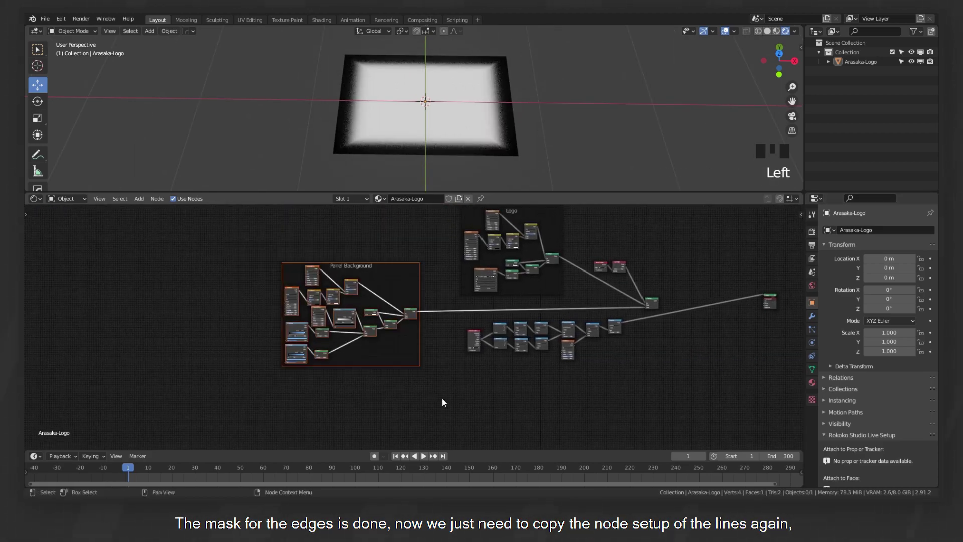
{"action": "middle_click_drag", "start_coordinate": [441, 398], "coordinate": [462, 346]}
{"action": "key", "text": "shift+d"}
{"action": "left_click", "coordinate": [604, 363]}
{"action": "left_click", "coordinate": [582, 320]}
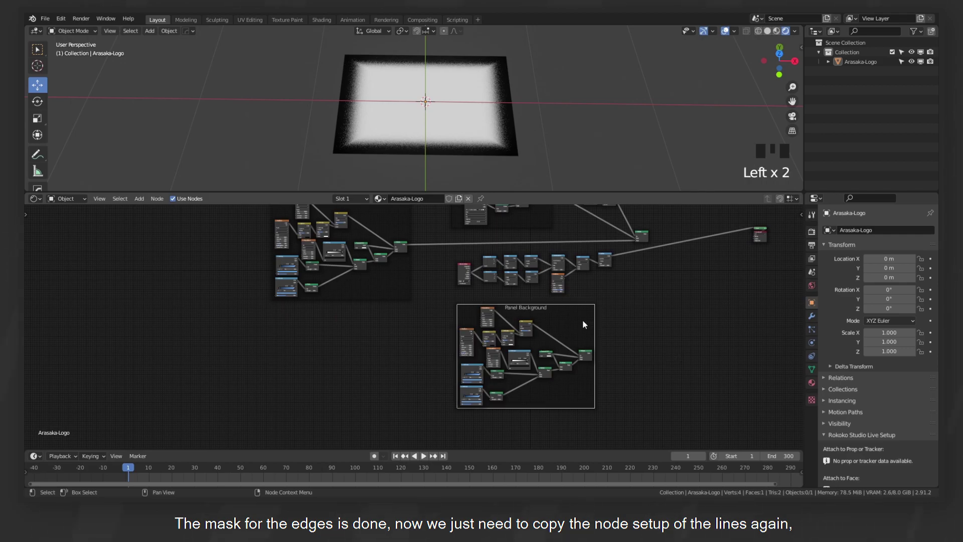
Add a Mix Shader and feed the copied panel shader into its first input
{"action": "scroll", "coordinate": [695, 305], "scroll_direction": "up", "scroll_amount": 2}
{"action": "middle_click_drag", "start_coordinate": [696, 305], "coordinate": [660, 311]}
{"action": "key", "text": "shift+a"}
{"action": "left_click", "coordinate": [661, 311]}
{"action": "type", "text": "mix"}
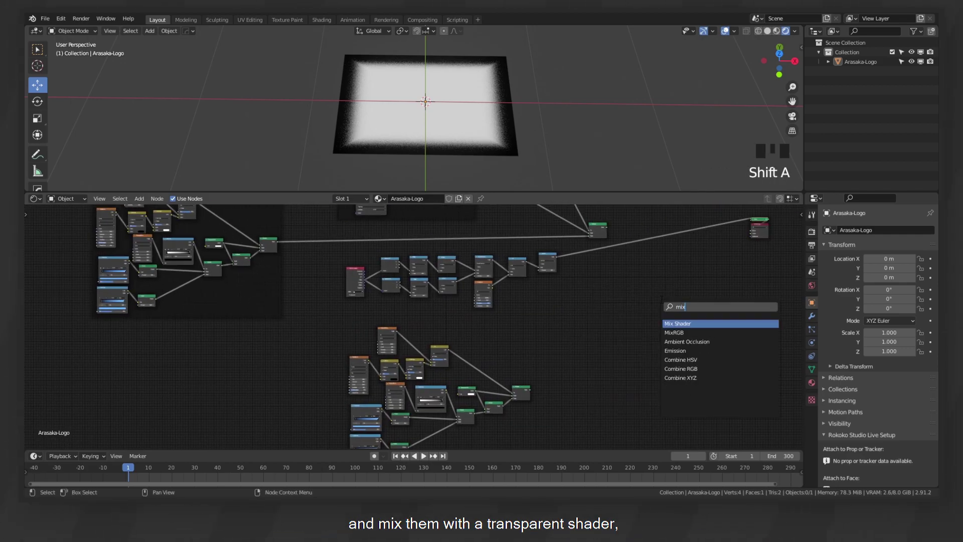
{"action": "key", "text": "Return"}
{"action": "left_click", "coordinate": [624, 294]}
{"action": "scroll", "coordinate": [620, 321], "scroll_direction": "up", "scroll_amount": 6}
{"action": "middle_click_drag", "start_coordinate": [616, 371], "coordinate": [507, 312]}
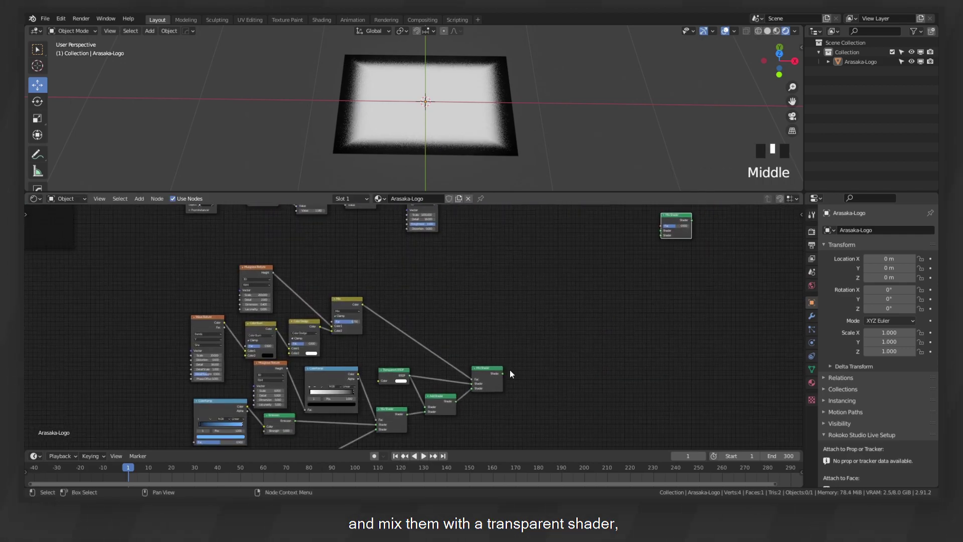
{"action": "left_click_drag", "start_coordinate": [627, 263], "coordinate": [659, 231]}
Duplicate the Transparent BSDF and connect it to the Mix Shader's second shader input
{"action": "left_click", "coordinate": [393, 371]}
{"action": "key", "text": "shift+d"}
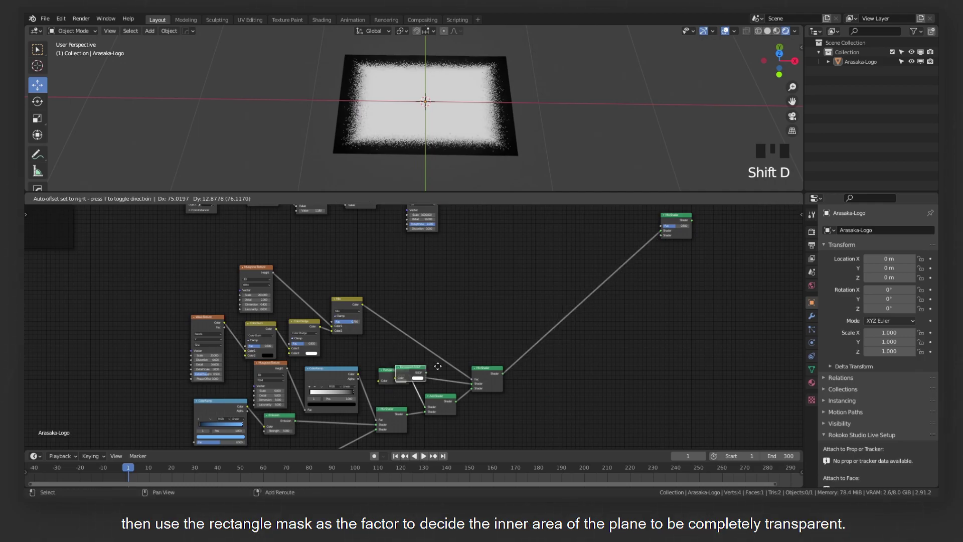
{"action": "left_click", "coordinate": [646, 296]}
{"action": "scroll", "coordinate": [645, 296], "scroll_direction": "up", "scroll_amount": 3}
{"action": "middle_click_drag", "start_coordinate": [645, 296], "coordinate": [363, 412]}
{"action": "left_click_drag", "start_coordinate": [490, 414], "coordinate": [529, 280]}
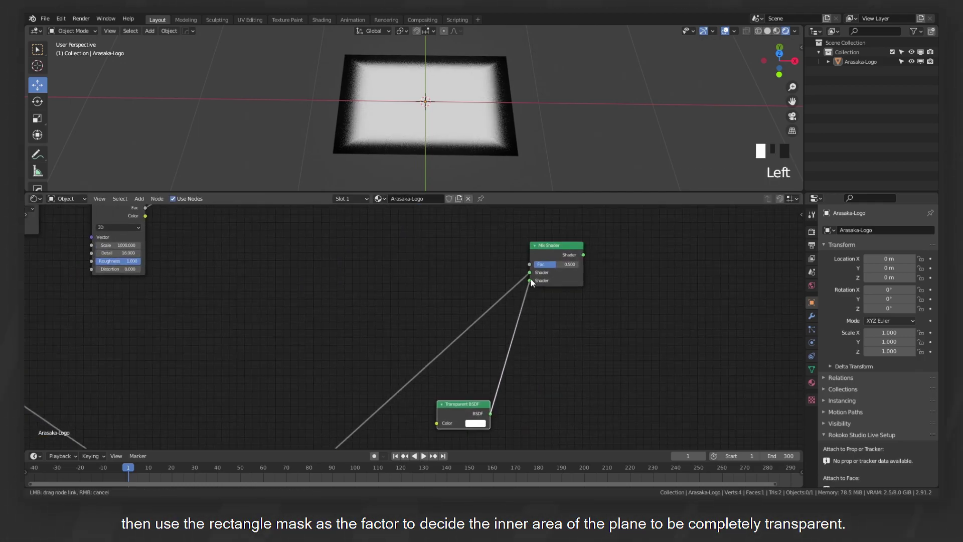
Use the Less Than rectangle mask as the Mix Shader factor and preview the result
{"action": "scroll", "coordinate": [342, 280], "scroll_direction": "down", "scroll_amount": 2}
{"action": "middle_click_drag", "start_coordinate": [342, 281], "coordinate": [500, 279]}
{"action": "left_click_drag", "start_coordinate": [504, 247], "coordinate": [512, 260]}
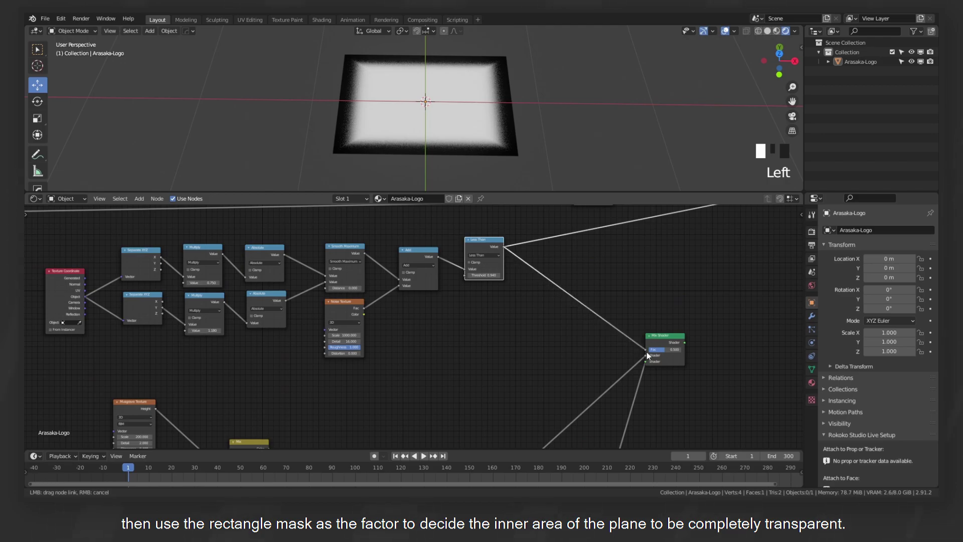
{"action": "left_click_drag", "start_coordinate": [646, 351], "coordinate": [646, 349]}
{"action": "left_click", "coordinate": [657, 335], "text": "ctrl+shift"}
Thin the edges by setting the mask Multiply values to 0.690 and 1.230
{"action": "middle_click_drag", "start_coordinate": [347, 301], "coordinate": [568, 329]}
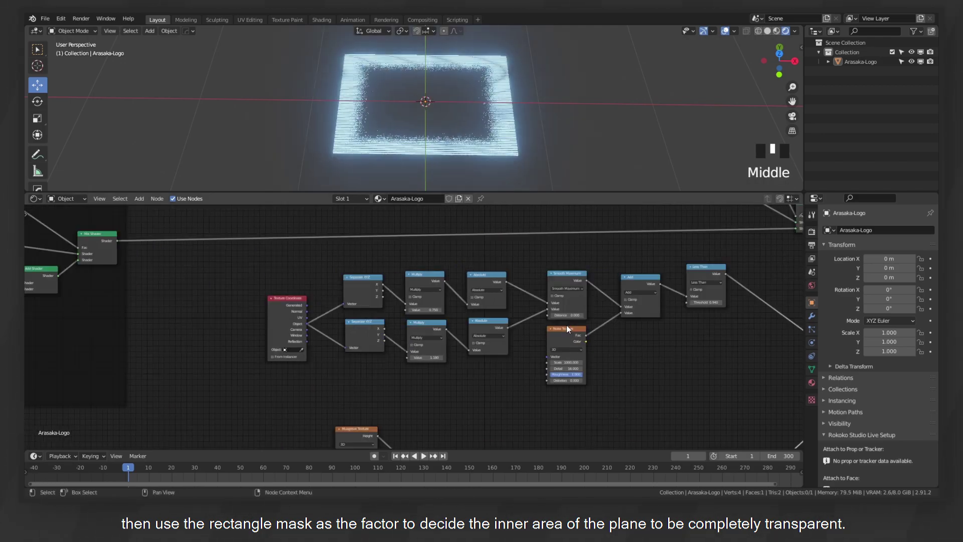
{"action": "scroll", "coordinate": [452, 302], "scroll_direction": "up", "scroll_amount": 4}
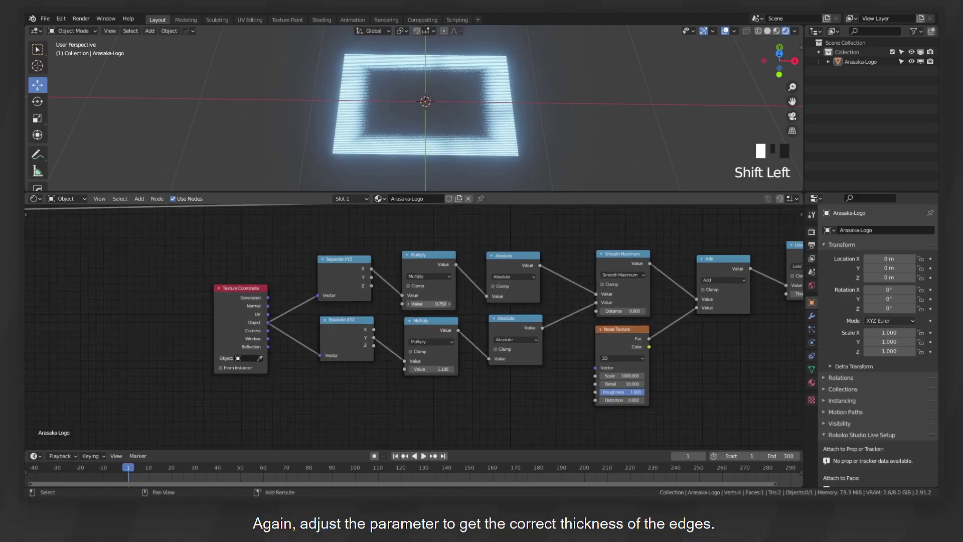
{"action": "left_click_drag", "start_coordinate": [431, 304], "coordinate": [421, 303], "text": "shift"}
{"action": "left_click_drag", "start_coordinate": [443, 369], "coordinate": [452, 369], "text": "shift"}
Set the lower Emission node's Strength to 200 so the edges glow brightly
{"action": "scroll", "coordinate": [539, 351], "scroll_direction": "down", "scroll_amount": 8}
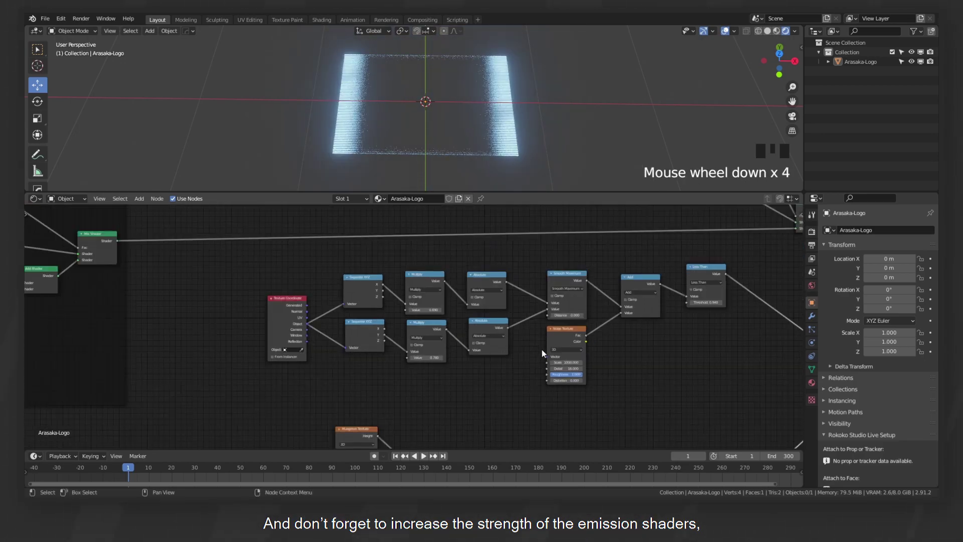
{"action": "middle_click_drag", "start_coordinate": [539, 351], "coordinate": [494, 363]}
{"action": "scroll", "coordinate": [511, 355], "scroll_direction": "up", "scroll_amount": 4}
{"action": "left_click", "coordinate": [375, 392]}
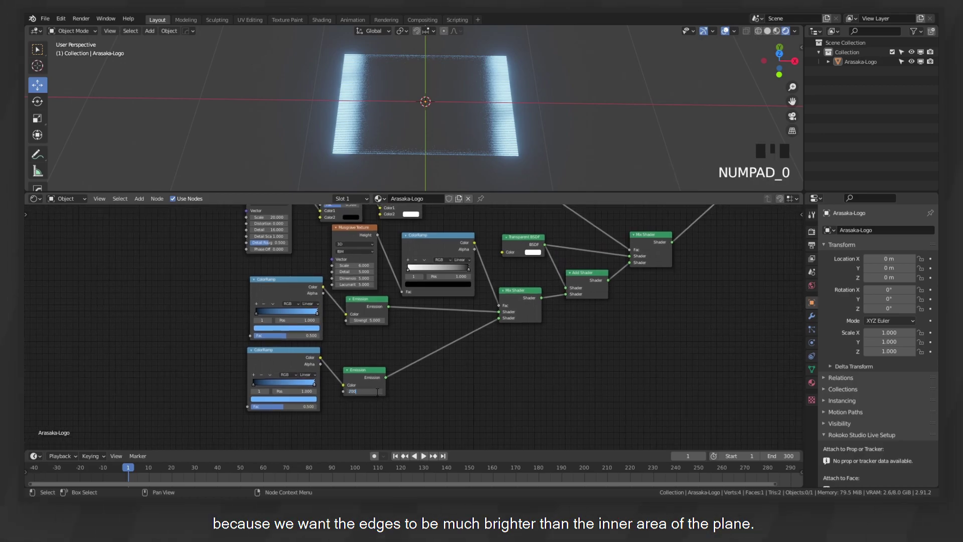
{"action": "type", "text": "200"}
{"action": "key", "text": "Return"}
{"action": "scroll", "coordinate": [518, 107], "scroll_direction": "up", "scroll_amount": 2}
{"action": "middle_click_drag", "start_coordinate": [518, 107], "coordinate": [544, 82]}
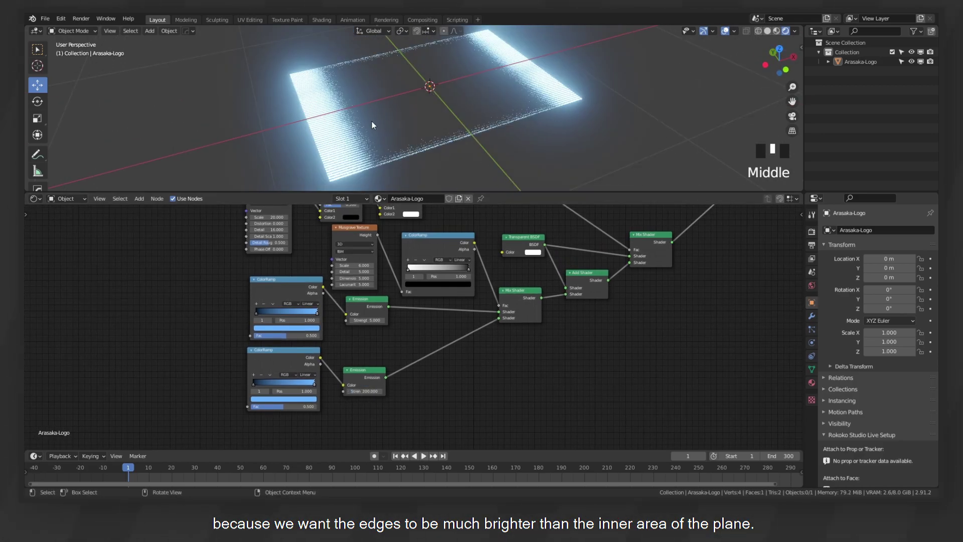
{"action": "middle_click_drag", "start_coordinate": [440, 88], "coordinate": [475, 92]}
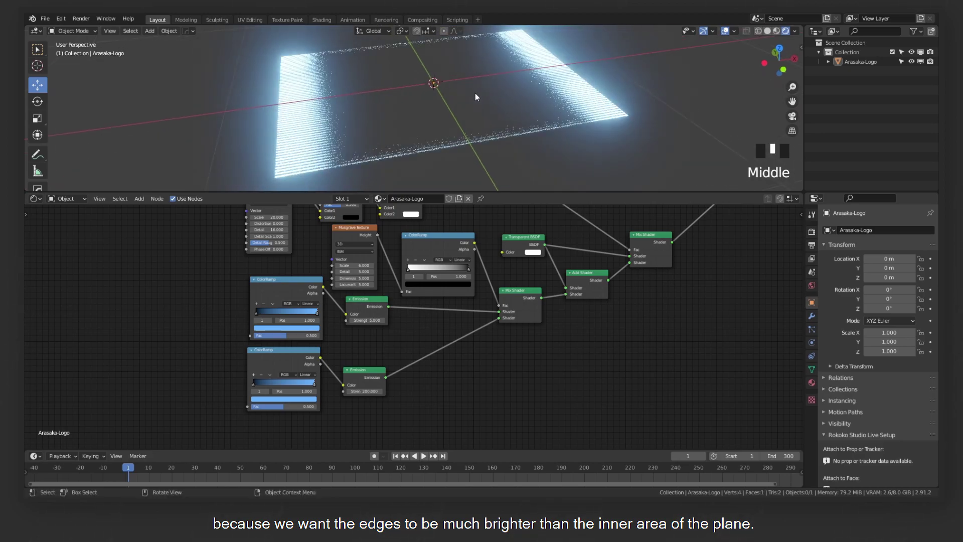
{"action": "scroll", "coordinate": [582, 99], "scroll_direction": "down", "scroll_amount": 3}
Wrap all the edge nodes in a frame labelled Edge
{"action": "scroll", "coordinate": [558, 332], "scroll_direction": "down", "scroll_amount": 17}
{"action": "key", "text": "n"}
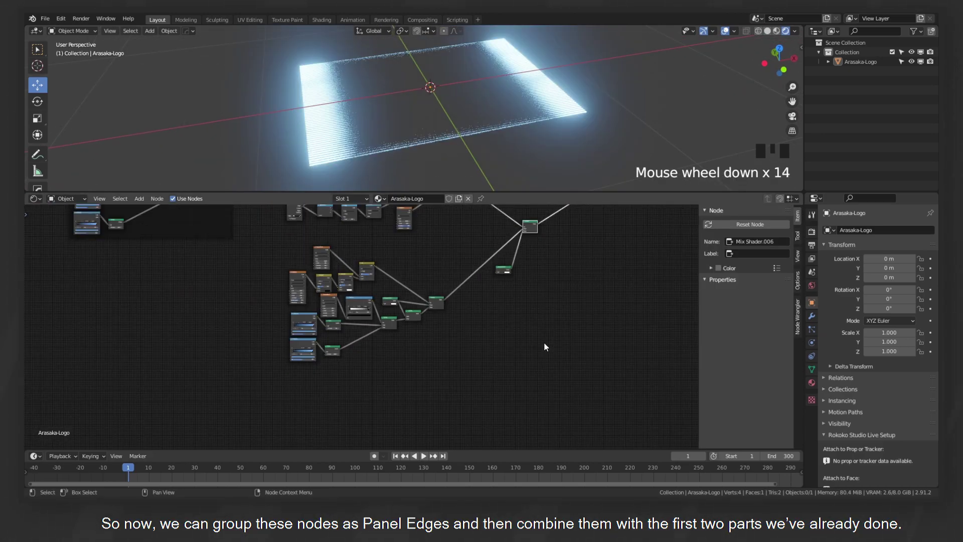
{"action": "left_click_drag", "start_coordinate": [501, 379], "coordinate": [302, 240]}
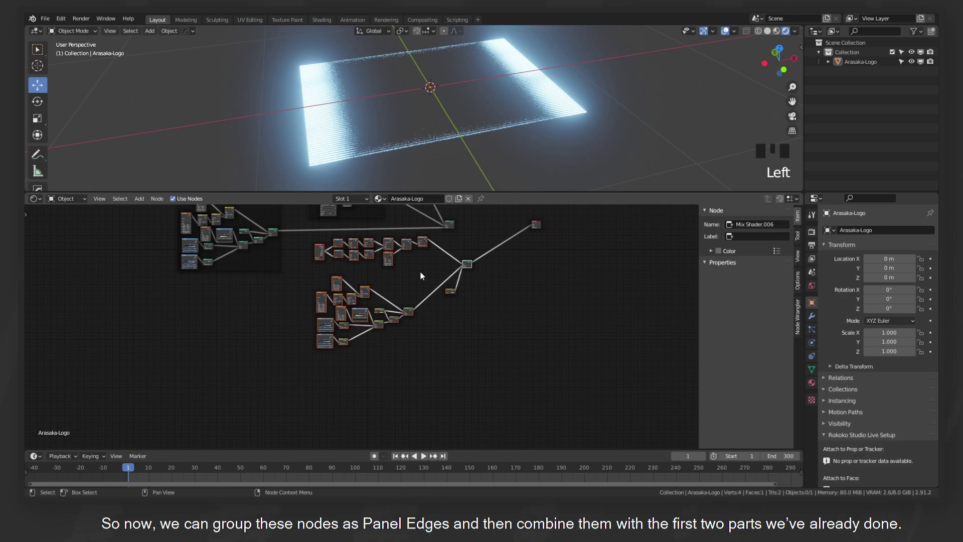
{"action": "key", "text": "ctrl+j"}
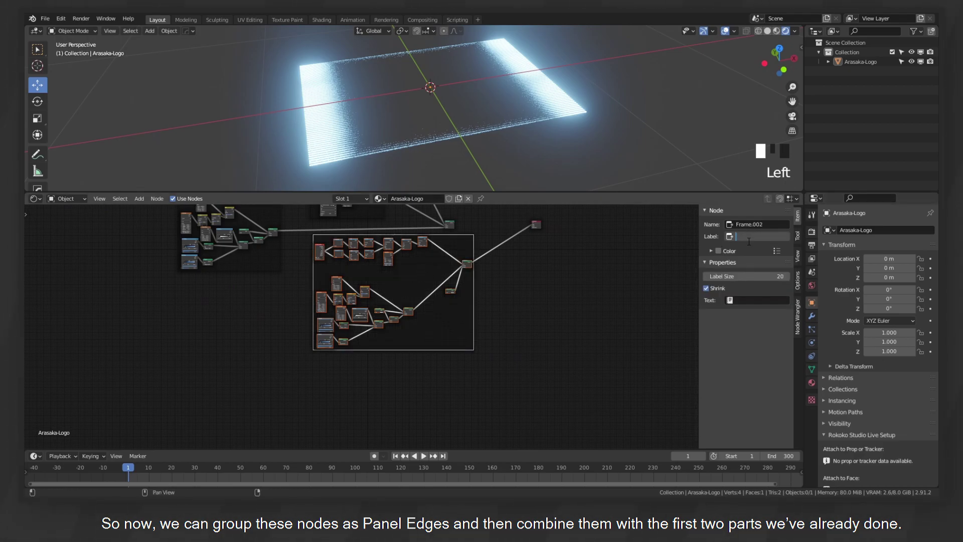
{"action": "key", "text": "Return"}
Duplicate the Texture Coordinate and Layer Weight nodes for the final mix
{"action": "scroll", "coordinate": [446, 298], "scroll_direction": "up", "scroll_amount": 7}
{"action": "middle_click_drag", "start_coordinate": [445, 299], "coordinate": [478, 413]}
{"action": "scroll", "coordinate": [518, 314], "scroll_direction": "up", "scroll_amount": 6}
{"action": "left_click", "coordinate": [525, 295]}
{"action": "middle_click_drag", "start_coordinate": [511, 282], "coordinate": [489, 317]}
{"action": "left_click_drag", "start_coordinate": [321, 216], "coordinate": [381, 255]}
{"action": "key", "text": "shift+d"}
{"action": "left_click", "coordinate": [543, 261]}
Link the edge Mix Shader into the final Mix Shader, combining glowing edges with logo and panel
{"action": "left_click", "coordinate": [601, 337], "text": "ctrl+shift"}
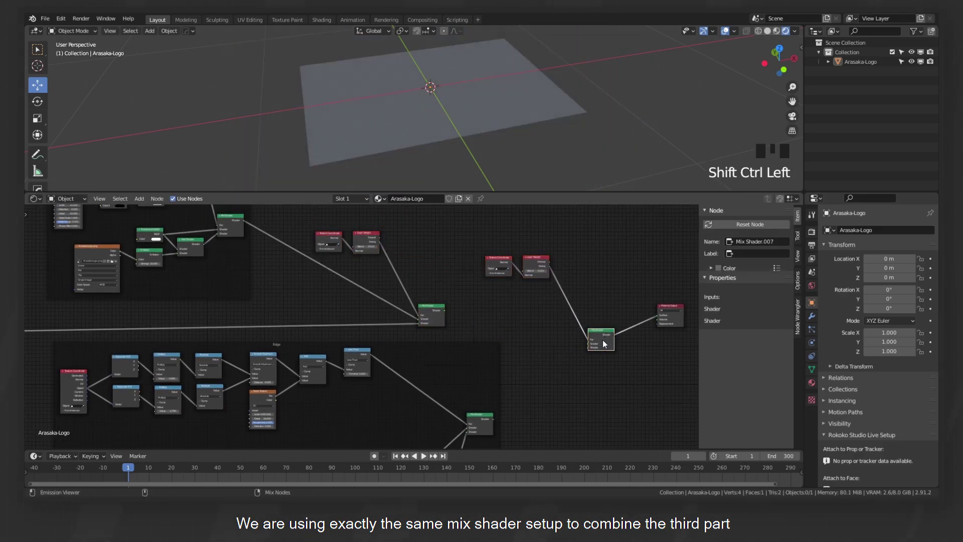
{"action": "middle_click_drag", "start_coordinate": [601, 337], "coordinate": [456, 421]}
{"action": "left_click", "coordinate": [455, 419]}
{"action": "left_click_drag", "start_coordinate": [455, 416], "coordinate": [577, 319]}
{"action": "left_click", "coordinate": [394, 281]}
{"action": "middle_click_drag", "start_coordinate": [453, 92], "coordinate": [431, 83]}
Orbit around the finished logo panel and reframe the node tree
{"action": "scroll", "coordinate": [453, 261], "scroll_direction": "down", "scroll_amount": 12}
{"action": "middle_click_drag", "start_coordinate": [375, 296], "coordinate": [471, 269]}
{"action": "scroll", "coordinate": [491, 287], "scroll_direction": "down", "scroll_amount": 3}
{"action": "mouse_move", "coordinate": [489, 107]}
{"action": "middle_mouse_down"}
{"action": "mouse_move", "coordinate": [516, 100]}
{"action": "mouse_move", "coordinate": [491, 127]}
{"action": "mouse_move", "coordinate": [481, 123]}
{"action": "middle_mouse_up"}
{"action": "scroll", "coordinate": [493, 108], "scroll_direction": "up", "scroll_amount": 2}
{"action": "scroll", "coordinate": [489, 123], "scroll_direction": "down", "scroll_amount": 1}
{"action": "scroll", "coordinate": [455, 275], "scroll_direction": "up", "scroll_amount": 1}
{"action": "middle_click_drag", "start_coordinate": [455, 276], "coordinate": [493, 264]}
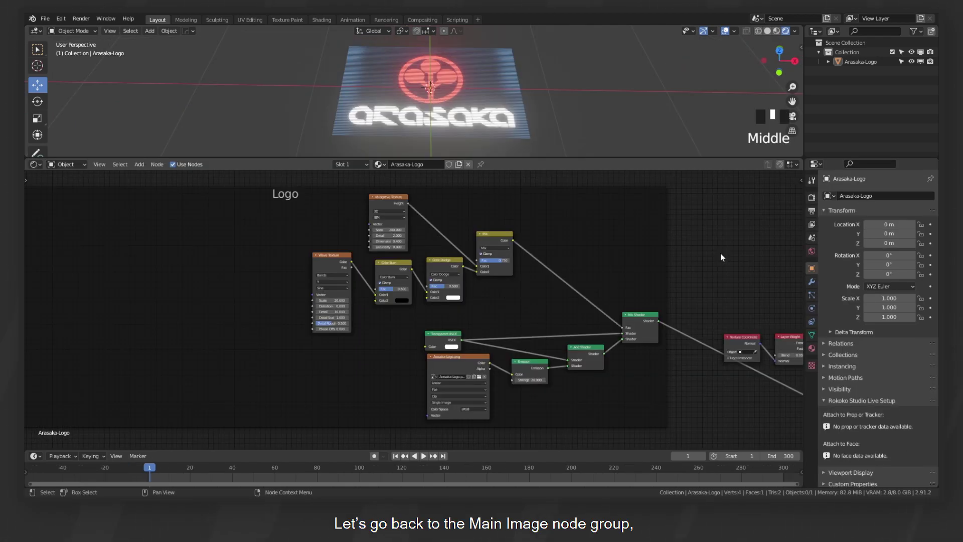
Add Texture Coordinate and Mapping nodes to the logo image texture with Ctrl+T
{"action": "middle_click_drag", "start_coordinate": [722, 255], "coordinate": [579, 249]}
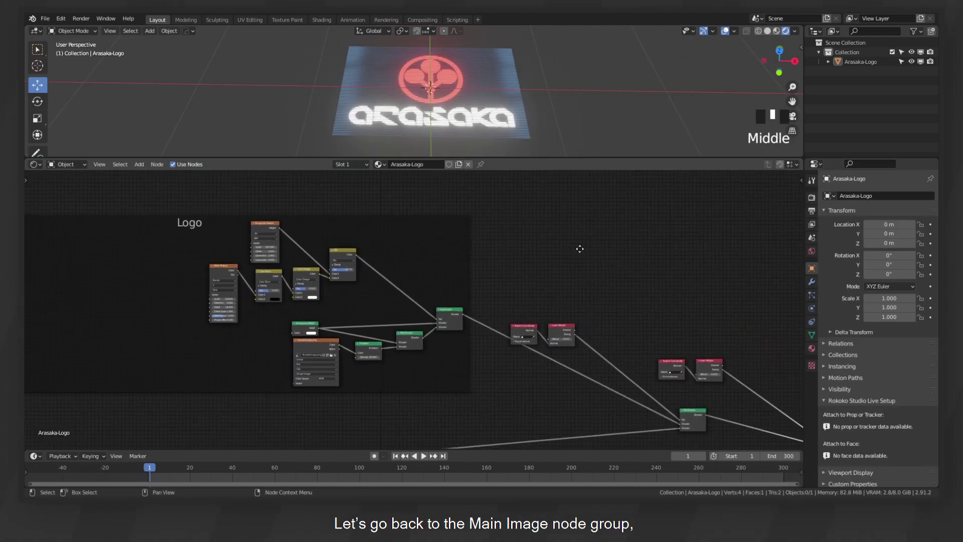
{"action": "scroll", "coordinate": [579, 249], "scroll_direction": "up", "scroll_amount": 3}
{"action": "left_click", "coordinate": [454, 316], "text": "ctrl+shift"}
{"action": "middle_click_drag", "start_coordinate": [341, 263], "coordinate": [616, 253]}
{"action": "scroll", "coordinate": [447, 258], "scroll_direction": "up", "scroll_amount": 2}
{"action": "middle_click_drag", "start_coordinate": [588, 364], "coordinate": [522, 305]}
{"action": "left_click", "coordinate": [544, 329]}
{"action": "key", "text": "ctrl+t"}
{"action": "key", "text": "g"}
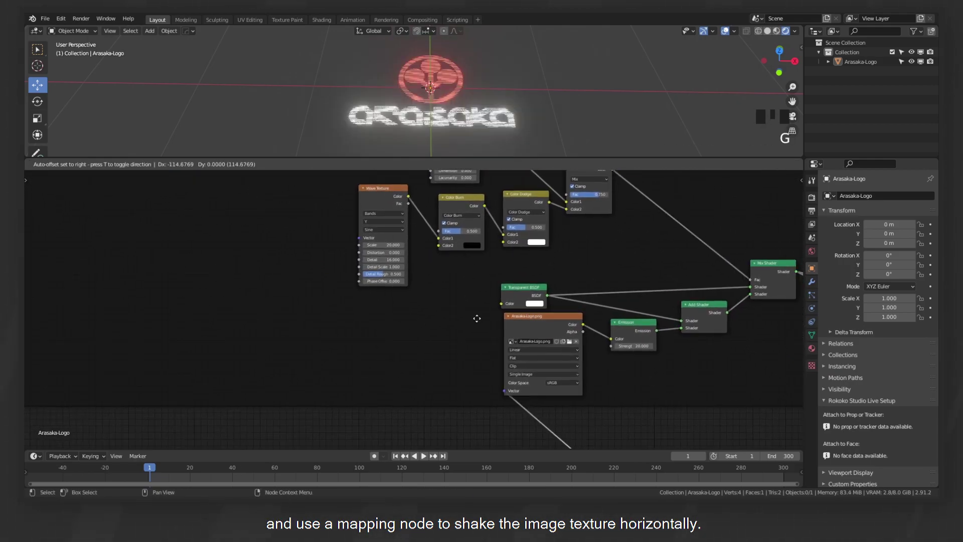
{"action": "left_click", "coordinate": [223, 393]}
Test shifting the logo via Mapping Location X, reset it to 0, and tidy the nodes
{"action": "mouse_move", "coordinate": [320, 311]}
{"action": "left_mouse_down", "text": "shift"}
{"action": "mouse_move", "coordinate": [351, 311]}
{"action": "mouse_move", "coordinate": [266, 311]}
{"action": "mouse_move", "coordinate": [319, 312]}
{"action": "left_mouse_up", "text": "shift"}
{"action": "type", "text": "0"}
{"action": "key", "text": "Return"}
{"action": "scroll", "coordinate": [326, 320], "scroll_direction": "up", "scroll_amount": 3}
{"action": "middle_click_drag", "start_coordinate": [325, 320], "coordinate": [394, 302]}
{"action": "left_click_drag", "start_coordinate": [381, 252], "coordinate": [395, 255]}
{"action": "middle_click_drag", "start_coordinate": [314, 227], "coordinate": [513, 276]}
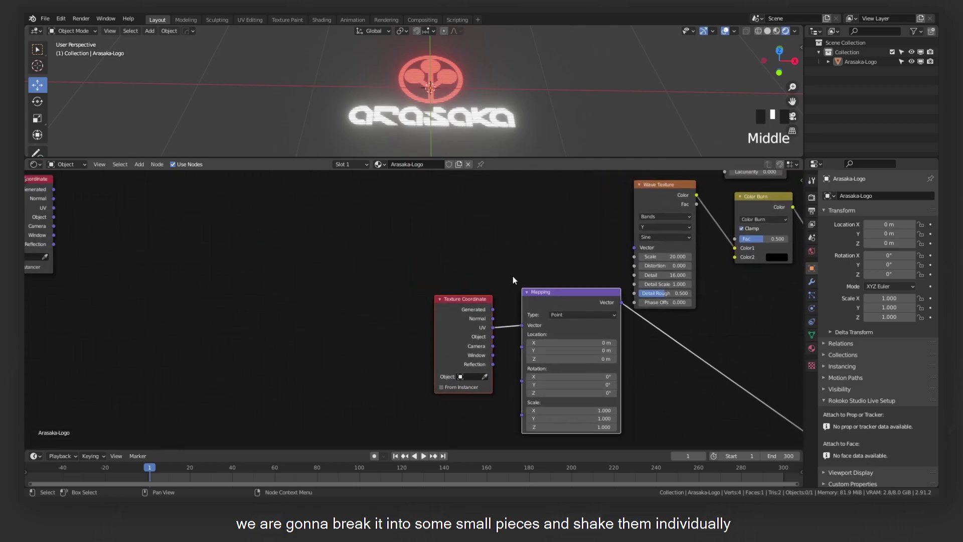
{"action": "left_click", "coordinate": [595, 313]}
{"action": "left_click", "coordinate": [419, 276]}
{"action": "middle_click_drag", "start_coordinate": [391, 280], "coordinate": [380, 262]}
Add a Voronoi Texture node by searching 'vor'
{"action": "key", "text": "shift+a"}
{"action": "left_click", "coordinate": [402, 249]}
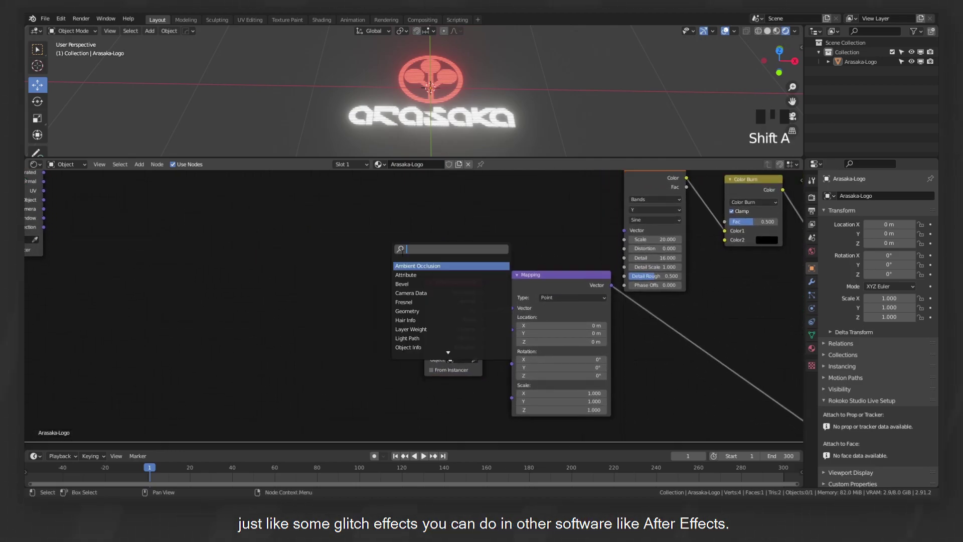
{"action": "type", "text": "vor"}
{"action": "key", "text": "Return"}
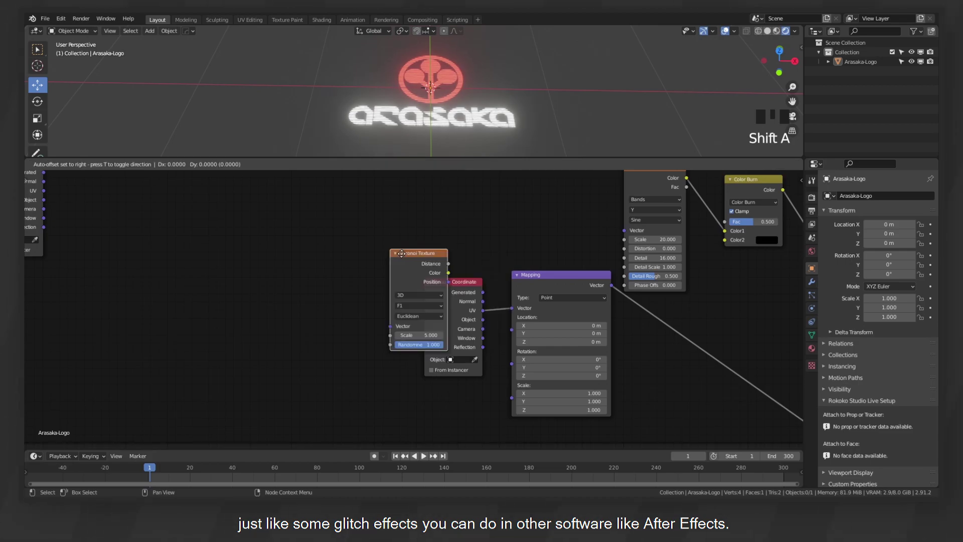
Place the Voronoi Texture and set it to Smooth F1 with scale 30
{"action": "left_click", "coordinate": [350, 315]}
{"action": "scroll", "coordinate": [354, 241], "scroll_direction": "up", "scroll_amount": 2}
{"action": "left_click_drag", "start_coordinate": [353, 241], "coordinate": [327, 246]}
{"action": "left_click", "coordinate": [289, 306]}
{"action": "left_click", "coordinate": [296, 325]}
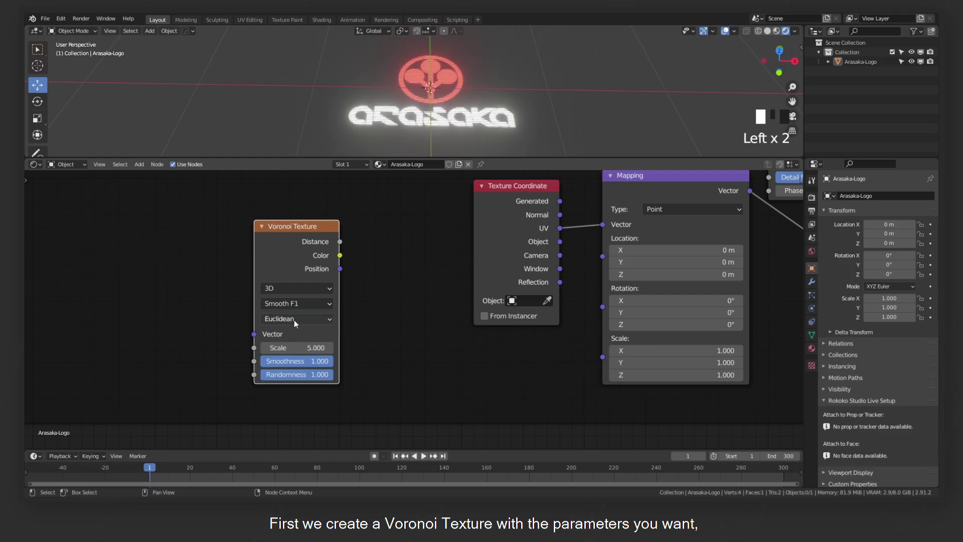
{"action": "type", "text": "0"}
{"action": "key", "text": "Return"}
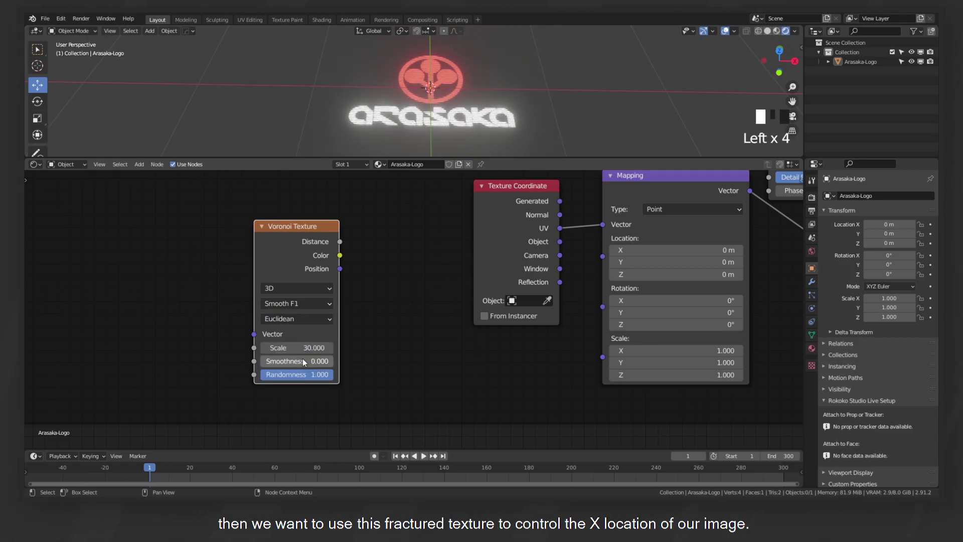
Reset the logo Mapping node's Location X to 0
{"action": "left_click_drag", "start_coordinate": [340, 255], "coordinate": [387, 244]}
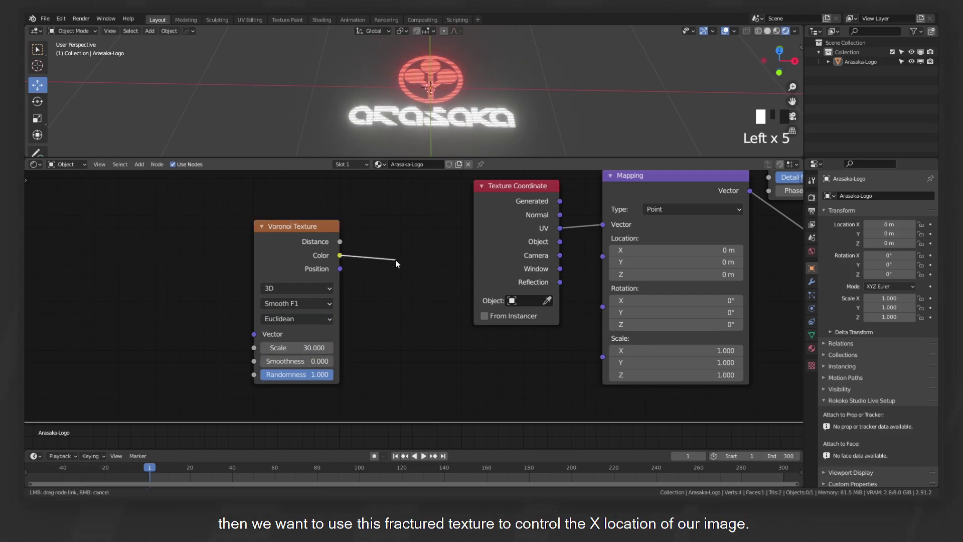
{"action": "middle_click_drag", "start_coordinate": [644, 234], "coordinate": [503, 244]}
{"action": "left_click_drag", "start_coordinate": [534, 260], "coordinate": [534, 262], "text": "shift"}
{"action": "type", "text": "0"}
{"action": "key", "text": "Return"}
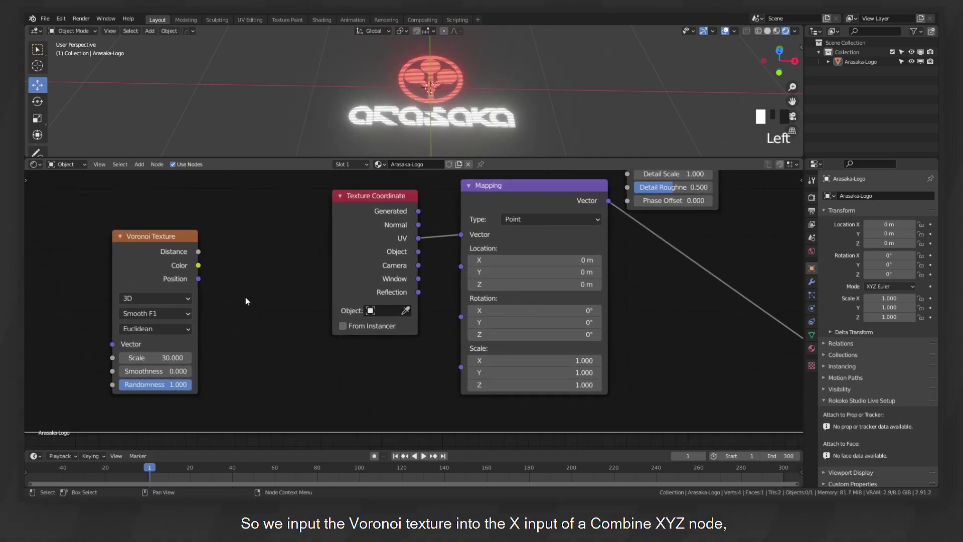
Add a Combine XYZ node and connect Voronoi Color to its X input
{"action": "key", "text": "shift+a"}
{"action": "left_click", "coordinate": [269, 305]}
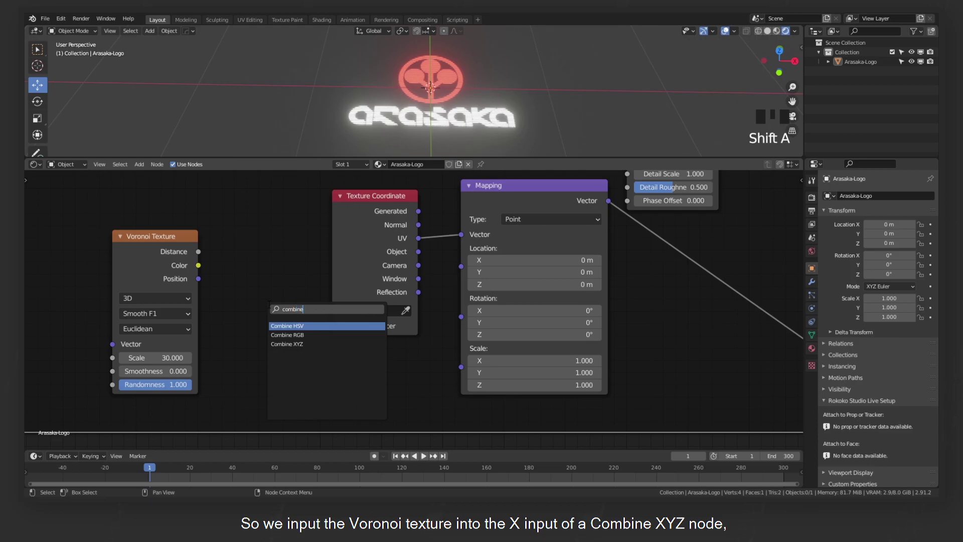
{"action": "key", "text": "Down"}
{"action": "key", "text": "Down"}
{"action": "key", "text": "Return"}
{"action": "left_click", "coordinate": [295, 340]}
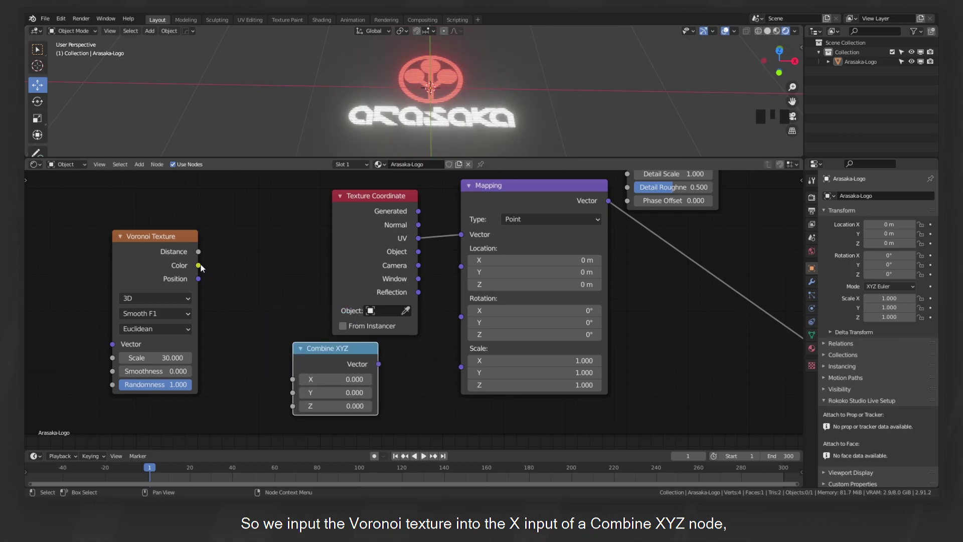
{"action": "left_click_drag", "start_coordinate": [199, 265], "coordinate": [293, 379]}
{"action": "left_click_drag", "start_coordinate": [379, 367], "coordinate": [461, 267]}
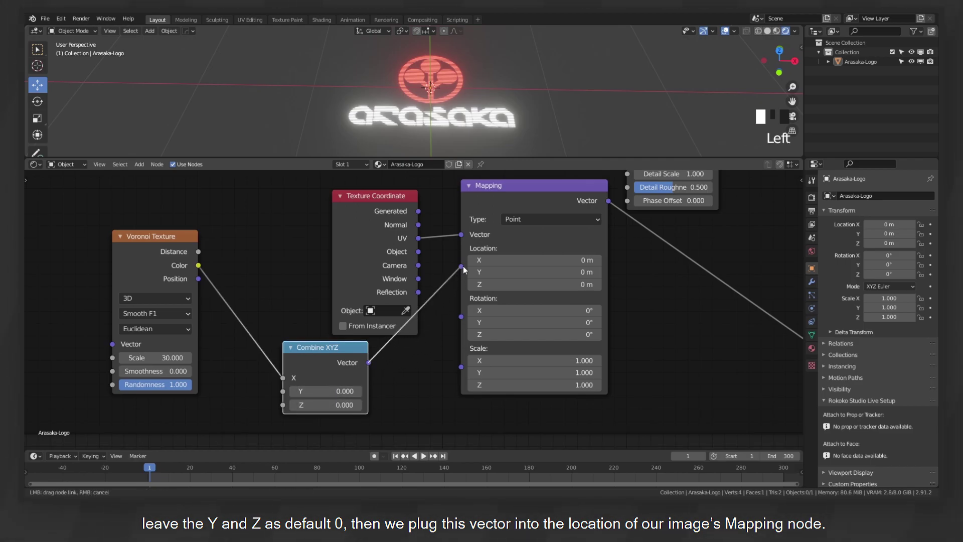
Connect Combine XYZ Vector to the logo Mapping's Location and tidy the node layout
{"action": "scroll", "coordinate": [365, 251], "scroll_direction": "down", "scroll_amount": 2}
{"action": "middle_click_drag", "start_coordinate": [365, 251], "coordinate": [431, 348]}
{"action": "left_click_drag", "start_coordinate": [431, 347], "coordinate": [421, 301]}
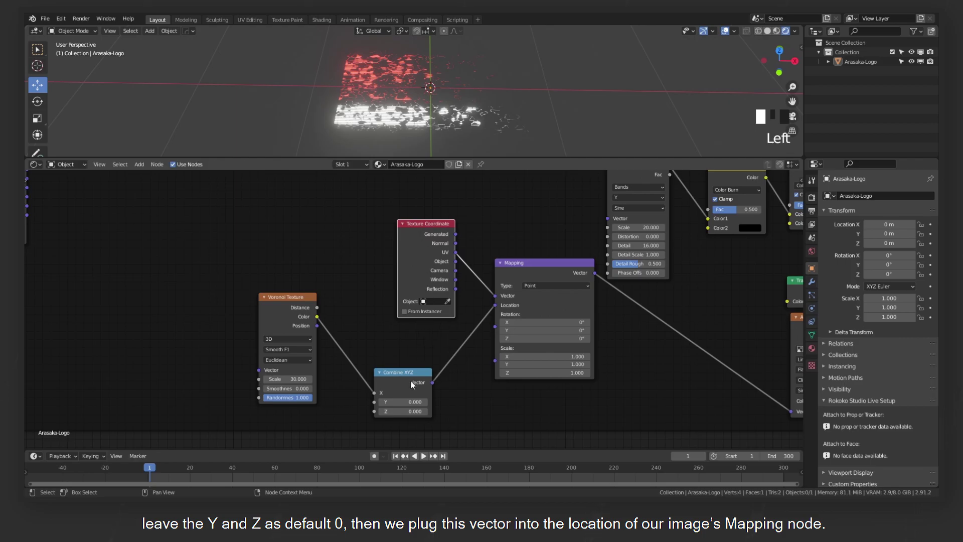
{"action": "left_click_drag", "start_coordinate": [403, 372], "coordinate": [411, 346]}
{"action": "left_click_drag", "start_coordinate": [293, 300], "coordinate": [291, 291]}
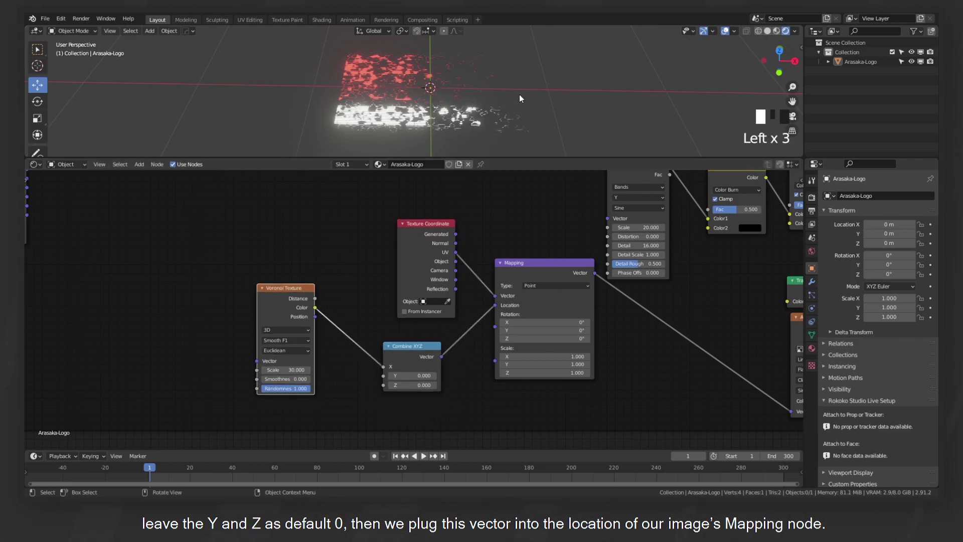
{"action": "scroll", "coordinate": [454, 331], "scroll_direction": "up", "scroll_amount": 3}
{"action": "middle_click_drag", "start_coordinate": [446, 331], "coordinate": [230, 394]}
{"action": "left_click", "coordinate": [456, 223]}
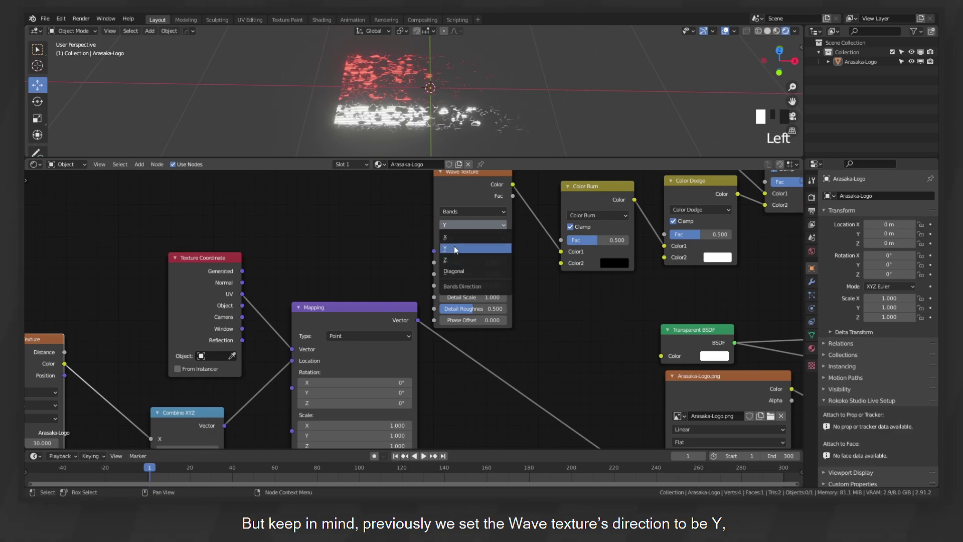
{"action": "scroll", "coordinate": [273, 292], "scroll_direction": "down", "scroll_amount": 3}
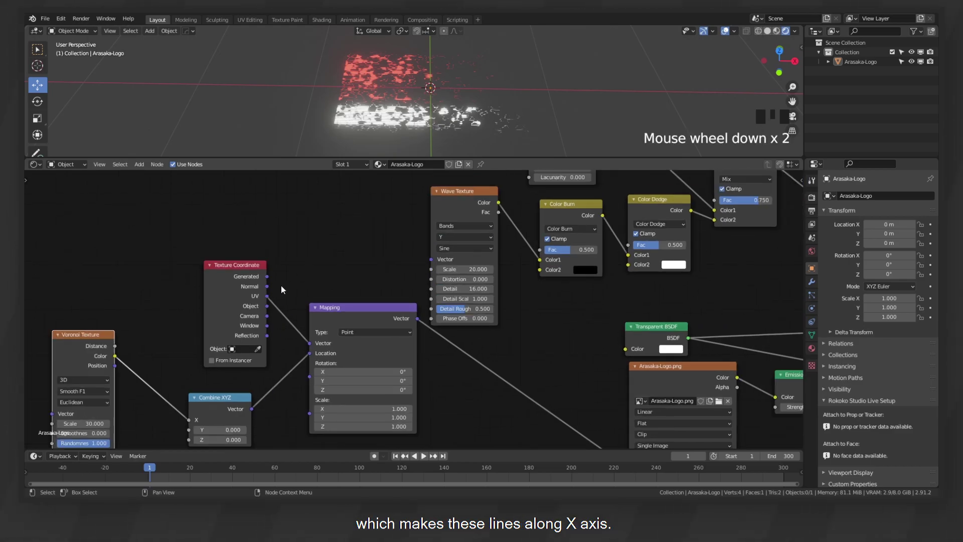
{"action": "middle_click_drag", "start_coordinate": [282, 290], "coordinate": [328, 266]}
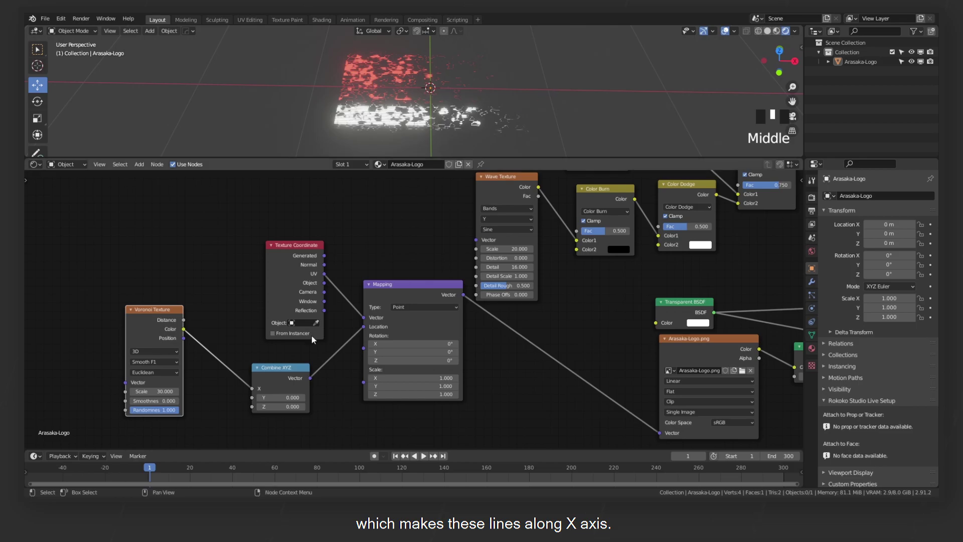
{"action": "scroll", "coordinate": [428, 336], "scroll_direction": "up", "scroll_amount": 2}
{"action": "middle_click_drag", "start_coordinate": [534, 183], "coordinate": [495, 192]}
{"action": "left_click", "coordinate": [480, 202]}
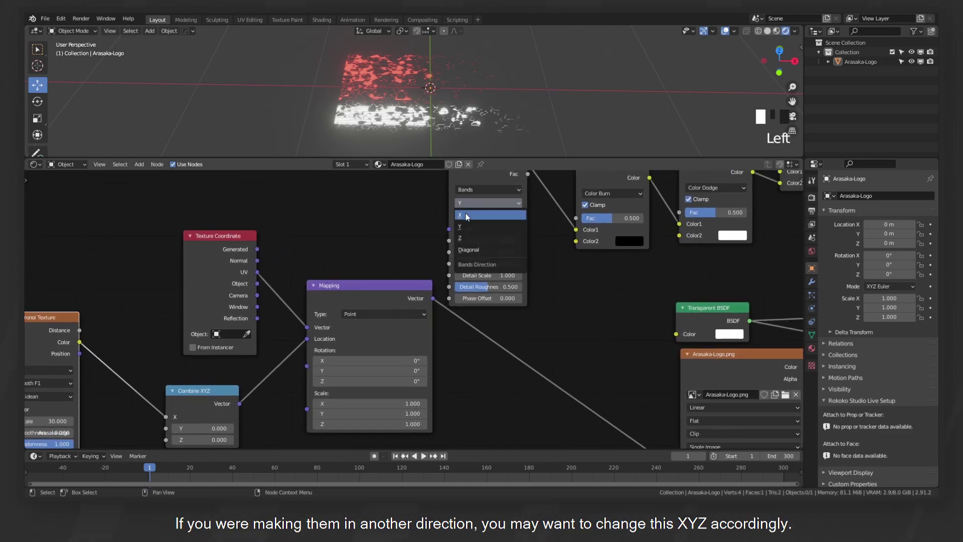
{"action": "scroll", "coordinate": [314, 260], "scroll_direction": "down", "scroll_amount": 1}
{"action": "middle_click_drag", "start_coordinate": [315, 259], "coordinate": [347, 294]}
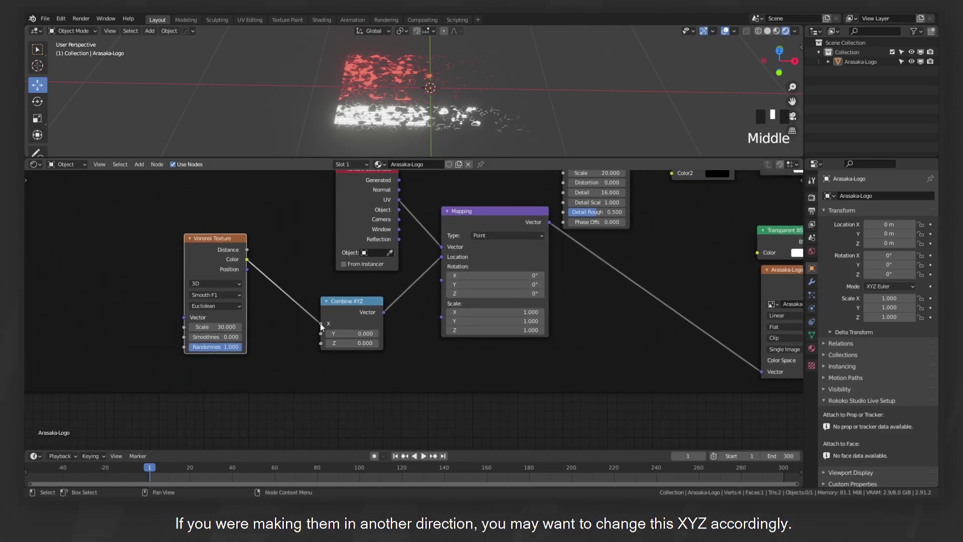
{"action": "left_click_drag", "start_coordinate": [322, 325], "coordinate": [323, 342]}
{"action": "scroll", "coordinate": [523, 216], "scroll_direction": "up", "scroll_amount": 1}
{"action": "mouse_move", "coordinate": [522, 217]}
{"action": "middle_mouse_down"}
{"action": "mouse_move", "coordinate": [451, 245]}
{"action": "mouse_move", "coordinate": [410, 277]}
{"action": "middle_mouse_up"}
{"action": "scroll", "coordinate": [532, 293], "scroll_direction": "down", "scroll_amount": 2}
{"action": "middle_click_drag", "start_coordinate": [533, 293], "coordinate": [486, 299]}
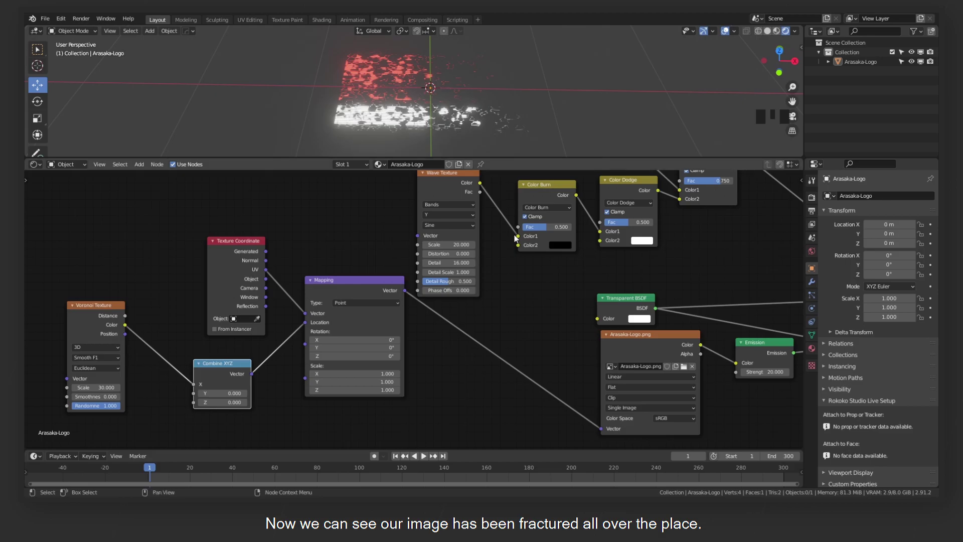
{"action": "right_click_drag", "start_coordinate": [508, 321], "coordinate": [532, 381], "text": "ctrl"}
{"action": "scroll", "coordinate": [394, 89], "scroll_direction": "up", "scroll_amount": 3}
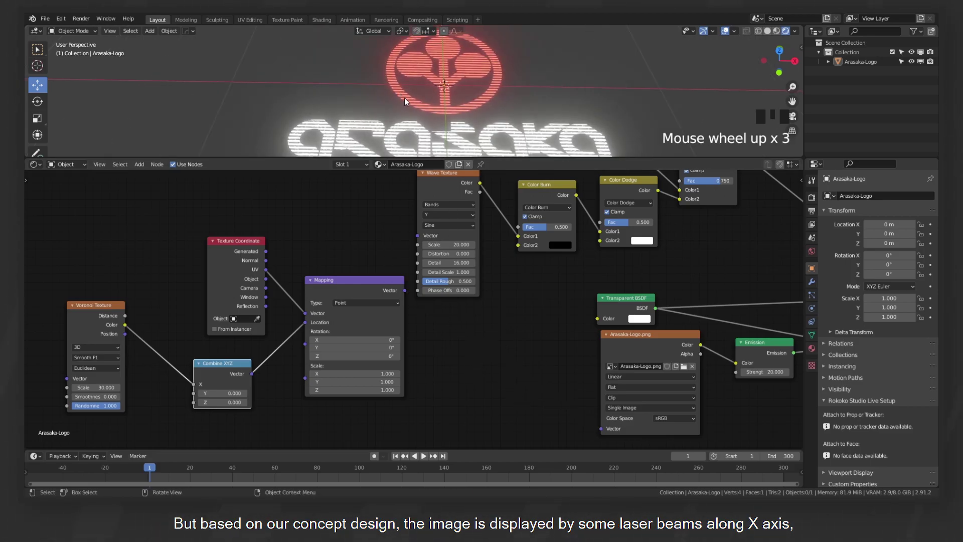
{"action": "middle_click_drag", "start_coordinate": [404, 97], "coordinate": [426, 107], "text": "shift"}
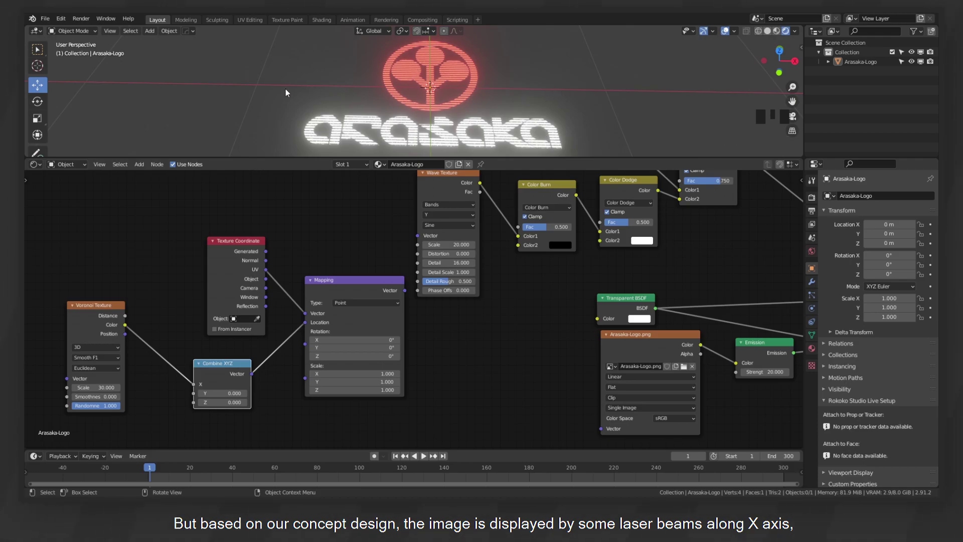
{"action": "middle_click_drag", "start_coordinate": [405, 290], "coordinate": [384, 279], "text": "shift"}
{"action": "left_click_drag", "start_coordinate": [383, 278], "coordinate": [580, 417]}
{"action": "scroll", "coordinate": [424, 93], "scroll_direction": "down", "scroll_amount": 3}
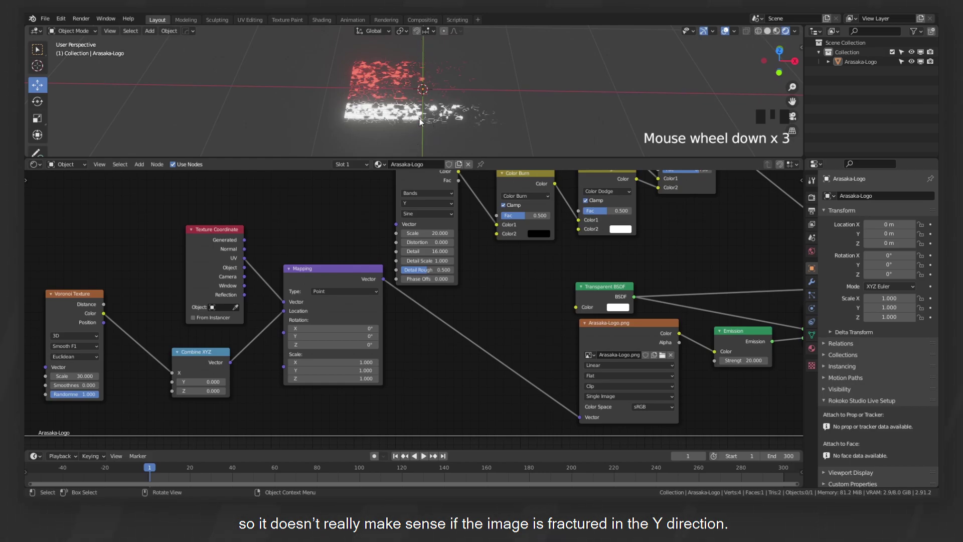
{"action": "middle_click_drag", "start_coordinate": [259, 283], "coordinate": [461, 284]}
Give the Voronoi Texture its own Texture Coordinate and Mapping nodes via Ctrl+T
{"action": "left_click_drag", "start_coordinate": [275, 305], "coordinate": [299, 308]}
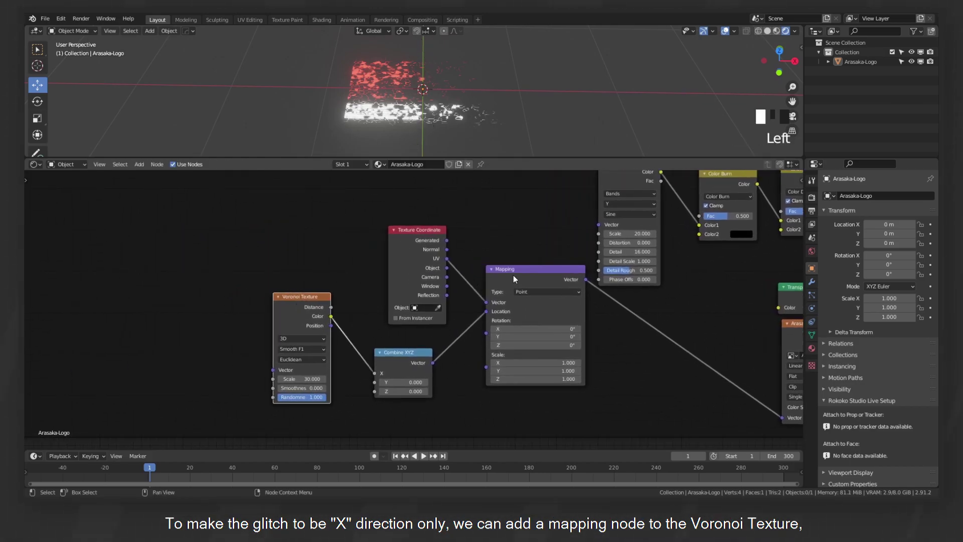
{"action": "left_click_drag", "start_coordinate": [513, 274], "coordinate": [513, 282]}
{"action": "left_click_drag", "start_coordinate": [401, 353], "coordinate": [407, 352]}
{"action": "left_click", "coordinate": [306, 305]}
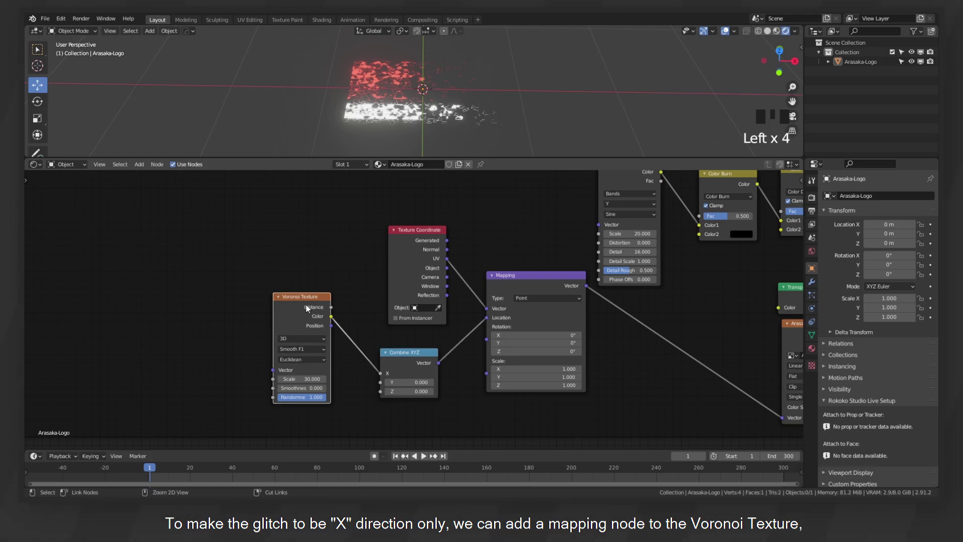
{"action": "key", "text": "ctrl+t"}
{"action": "scroll", "coordinate": [411, 354], "scroll_direction": "down", "scroll_amount": 5}
{"action": "key", "text": "g"}
{"action": "left_click", "coordinate": [288, 218]}
Set the new Voronoi Mapping node's X scale to 0
{"action": "scroll", "coordinate": [301, 241], "scroll_direction": "up", "scroll_amount": 7}
{"action": "middle_click_drag", "start_coordinate": [333, 311], "coordinate": [373, 274]}
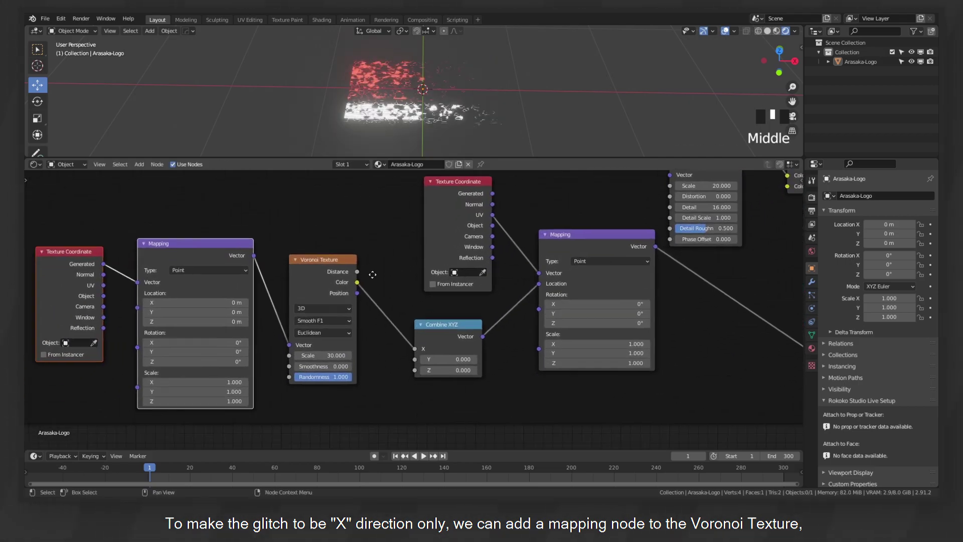
{"action": "scroll", "coordinate": [401, 289], "scroll_direction": "up", "scroll_amount": 2}
{"action": "left_click", "coordinate": [294, 372]}
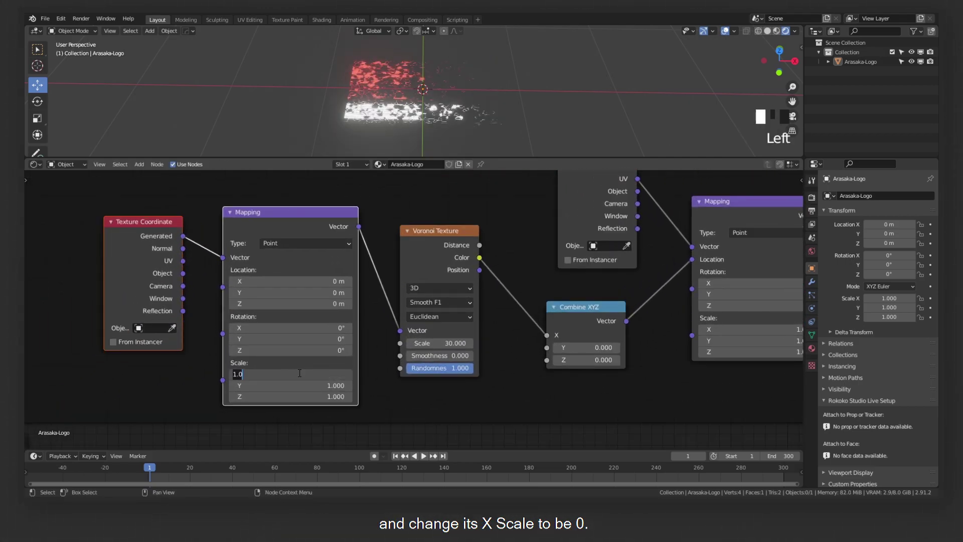
{"action": "type", "text": "0"}
{"action": "key", "text": "Return"}
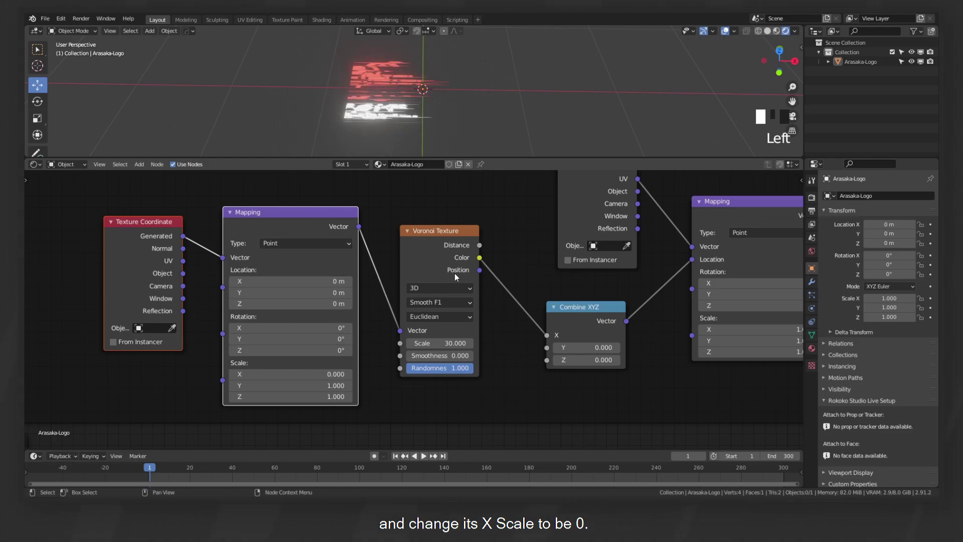
{"action": "middle_click_drag", "start_coordinate": [454, 273], "coordinate": [244, 288]}
{"action": "left_click_drag", "start_coordinate": [361, 323], "coordinate": [378, 325]}
Drop a Math node on the Voronoi–Combine XYZ link, set it to Multiply, value 0.000078
{"action": "left_click", "coordinate": [329, 300]}
{"action": "key", "text": "shift+a"}
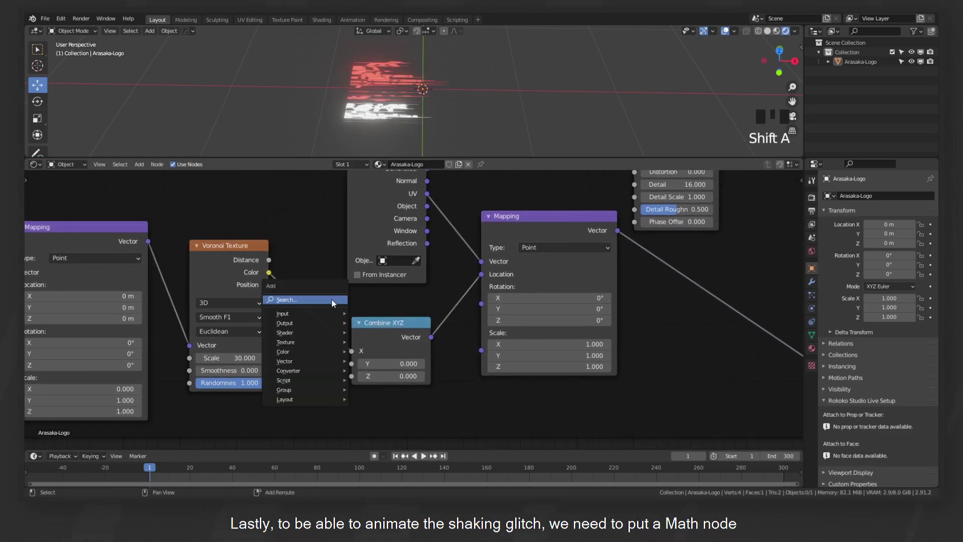
{"action": "left_click", "coordinate": [331, 300]}
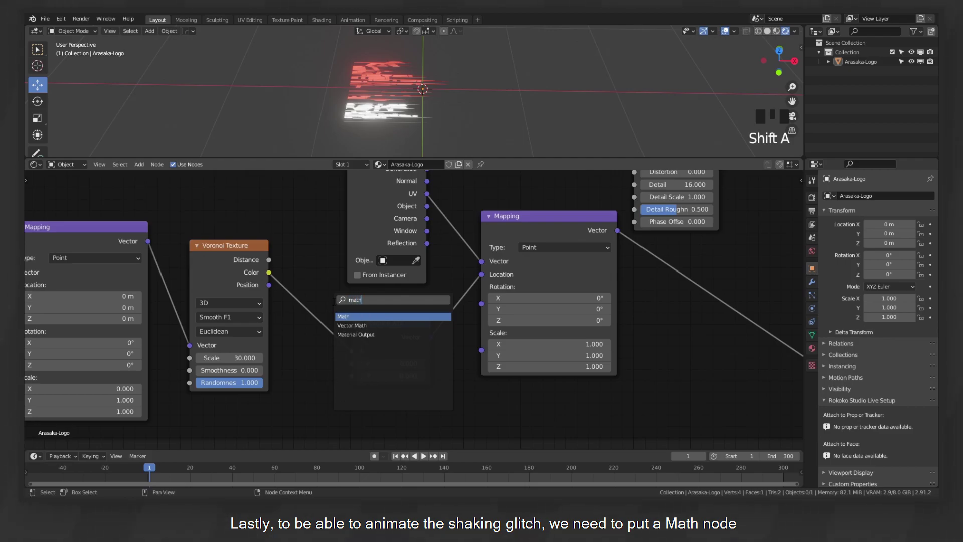
{"action": "key", "text": "Return"}
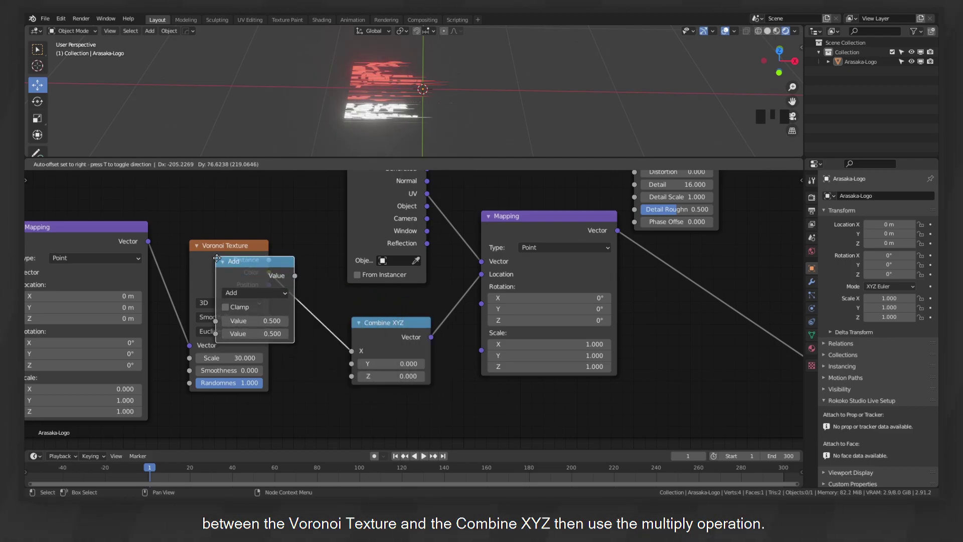
{"action": "left_click", "coordinate": [333, 286]}
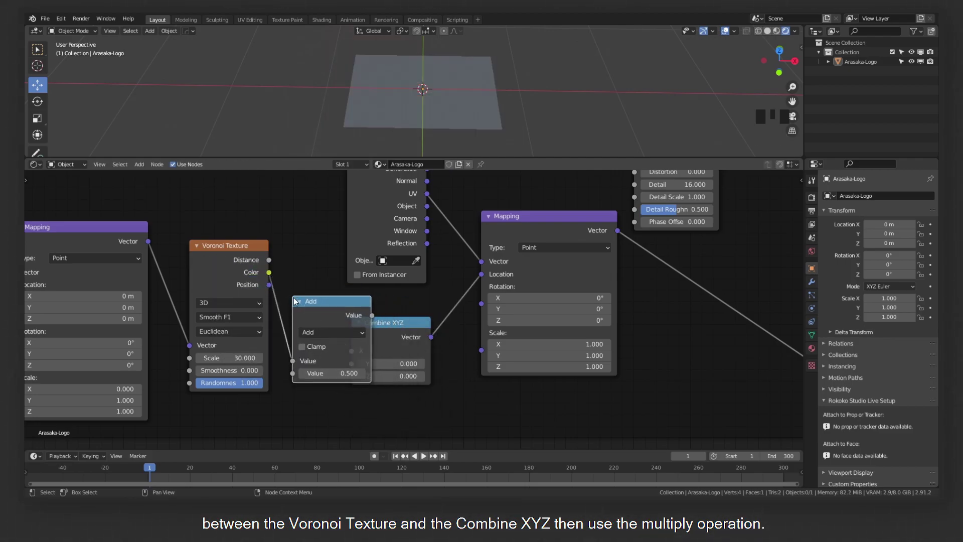
{"action": "middle_click_drag", "start_coordinate": [334, 285], "coordinate": [307, 308]}
{"action": "left_click", "coordinate": [335, 357]}
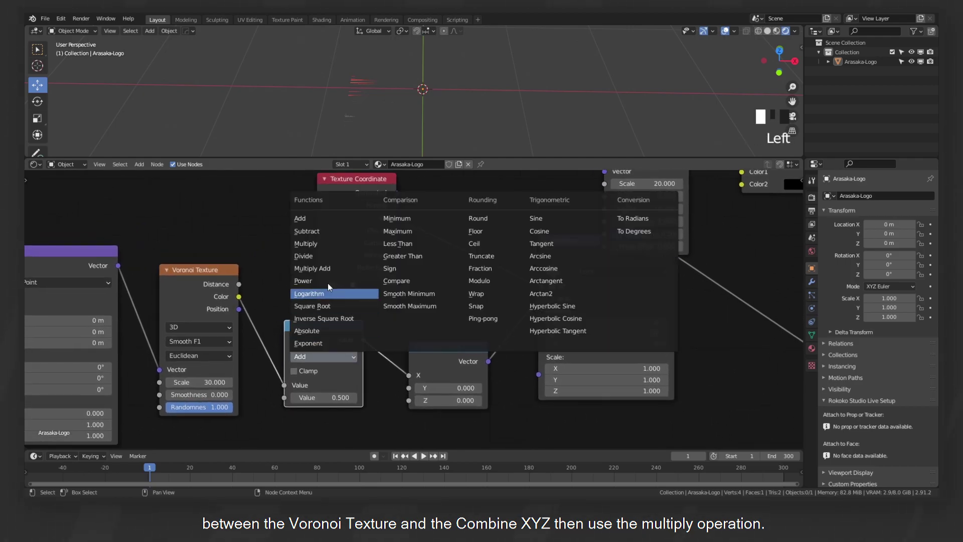
{"action": "left_click", "coordinate": [308, 248]}
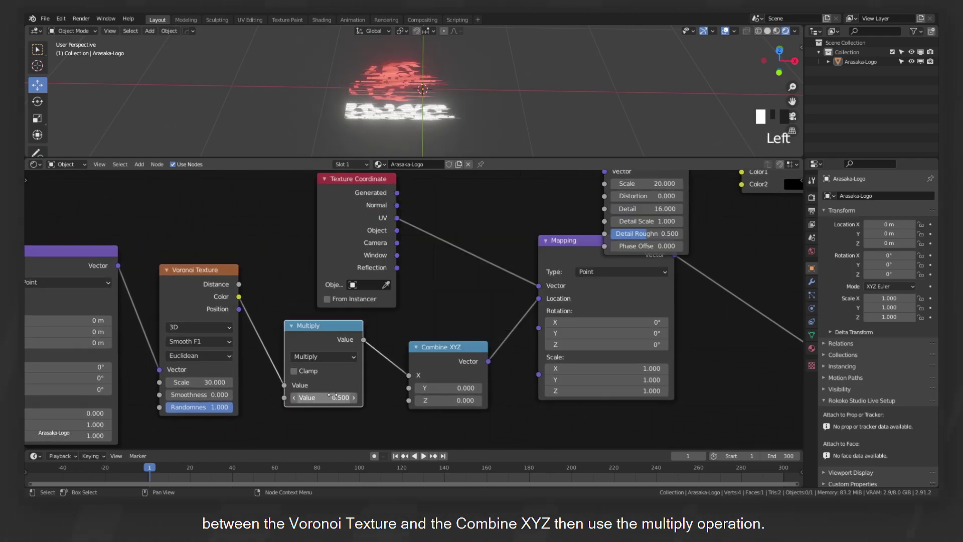
{"action": "left_click_drag", "start_coordinate": [331, 395], "coordinate": [351, 397], "text": "shift"}
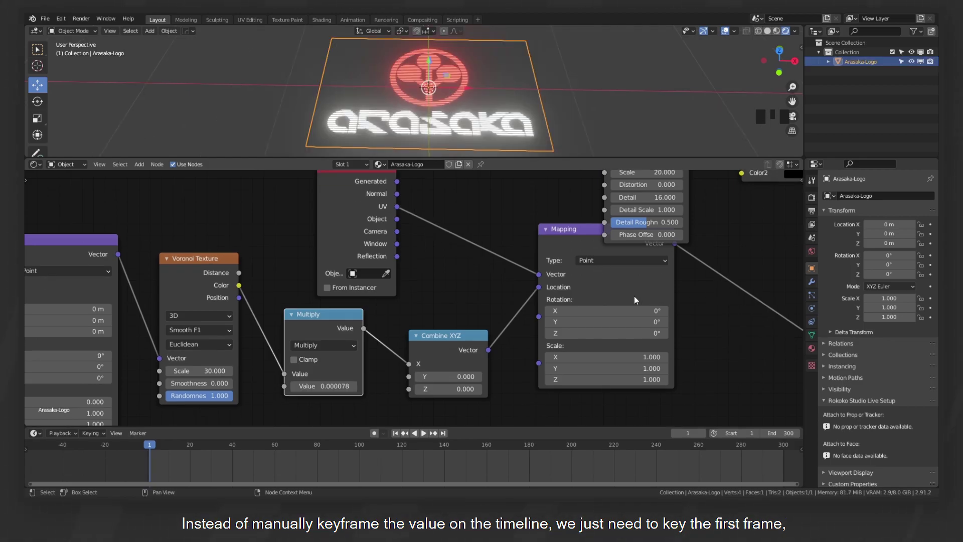
Keyframe the Multiply value at frame 1 and turn a split-off left area into the Graph Editor
{"action": "left_click_drag", "start_coordinate": [319, 324], "coordinate": [316, 327]}
{"action": "key", "text": "i"}
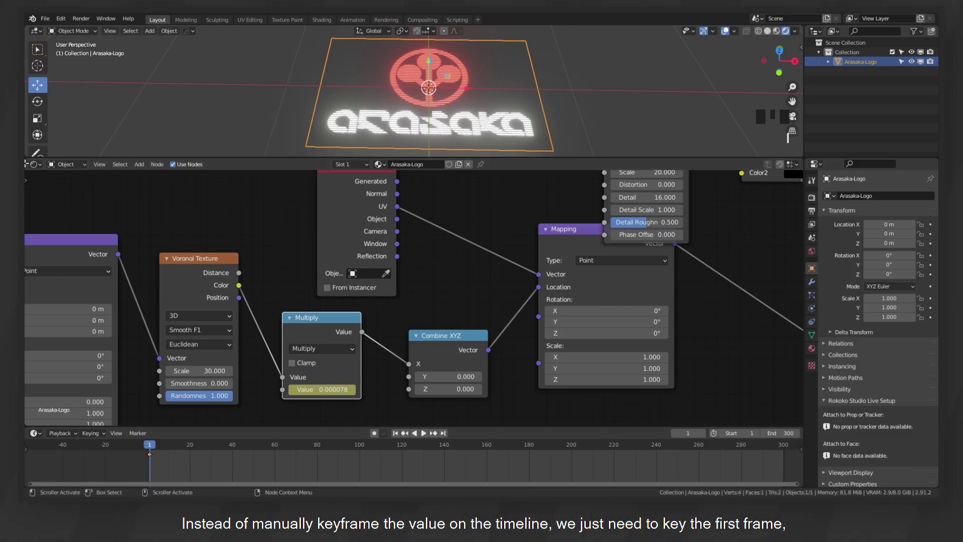
{"action": "left_click_drag", "start_coordinate": [27, 162], "coordinate": [396, 176]}
{"action": "left_click", "coordinate": [34, 164]}
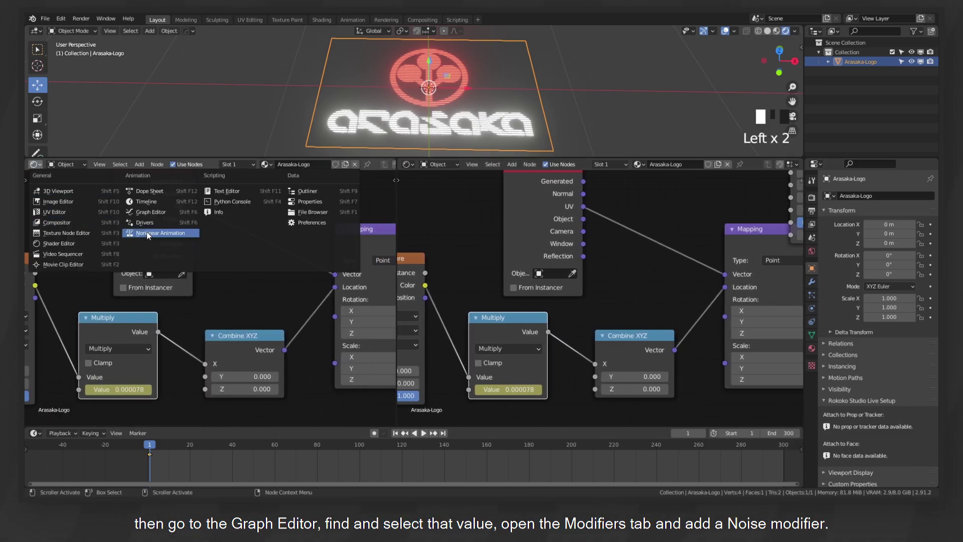
{"action": "left_click", "coordinate": [158, 212]}
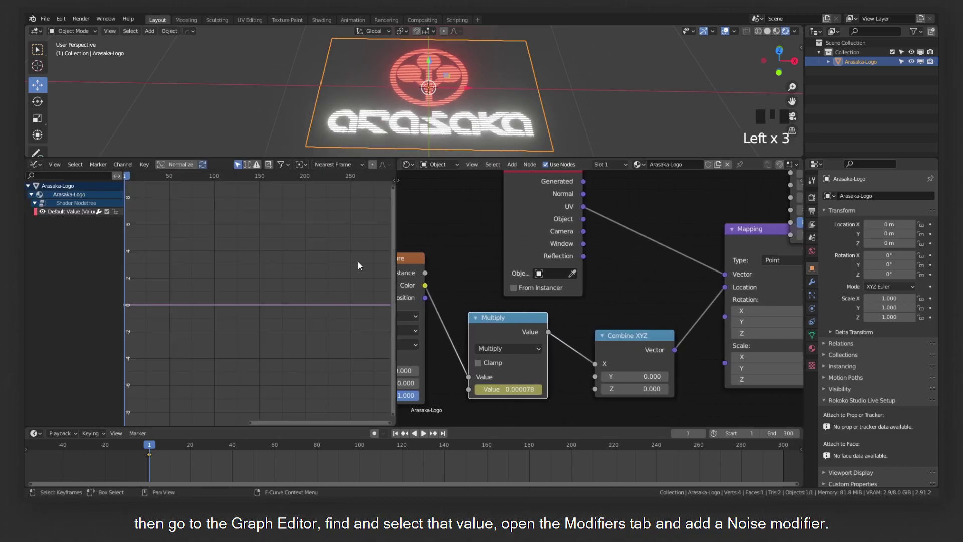
Add a Noise modifier to the Multiply value's curve and play the animation to watch the glitch
{"action": "key", "text": "n"}
{"action": "left_click", "coordinate": [390, 213]}
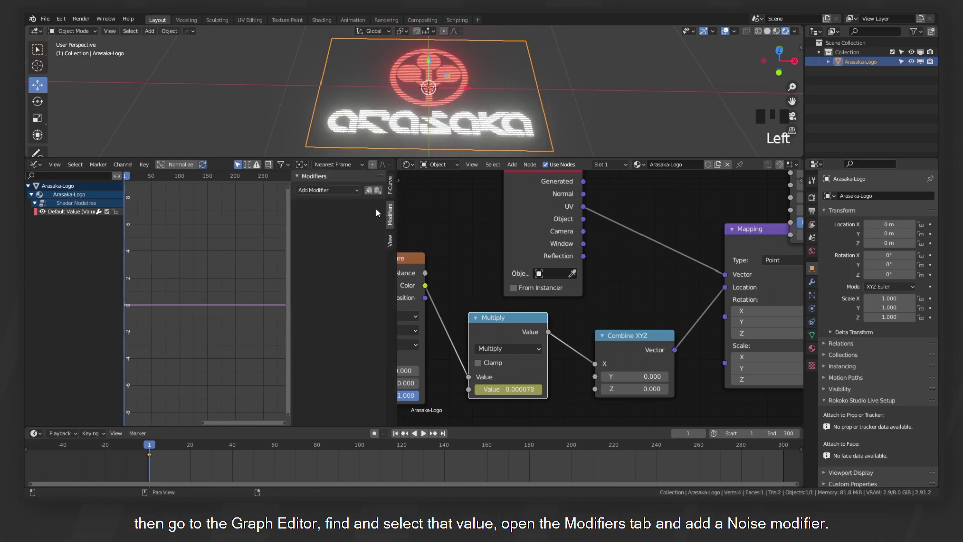
{"action": "left_click", "coordinate": [327, 191]}
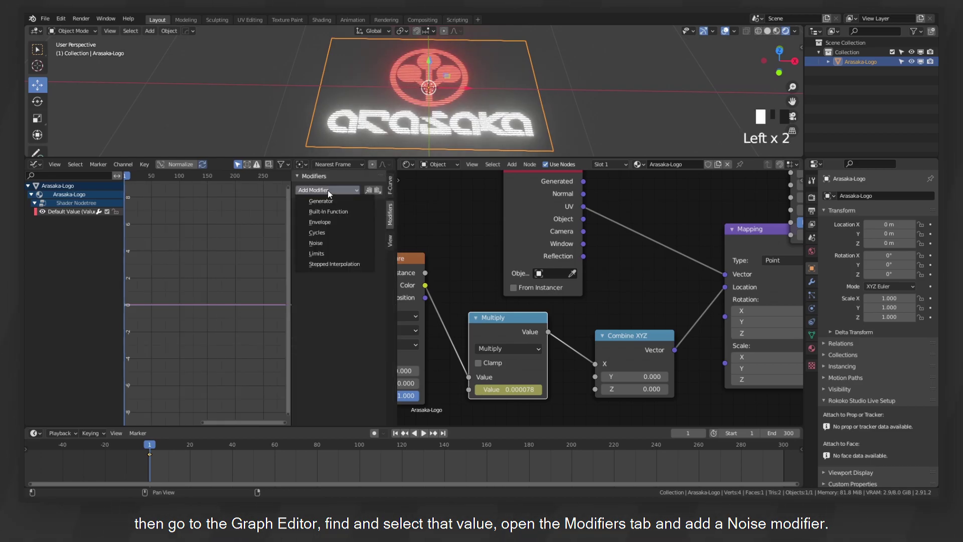
{"action": "left_click", "coordinate": [324, 244]}
{"action": "left_click", "coordinate": [323, 231]}
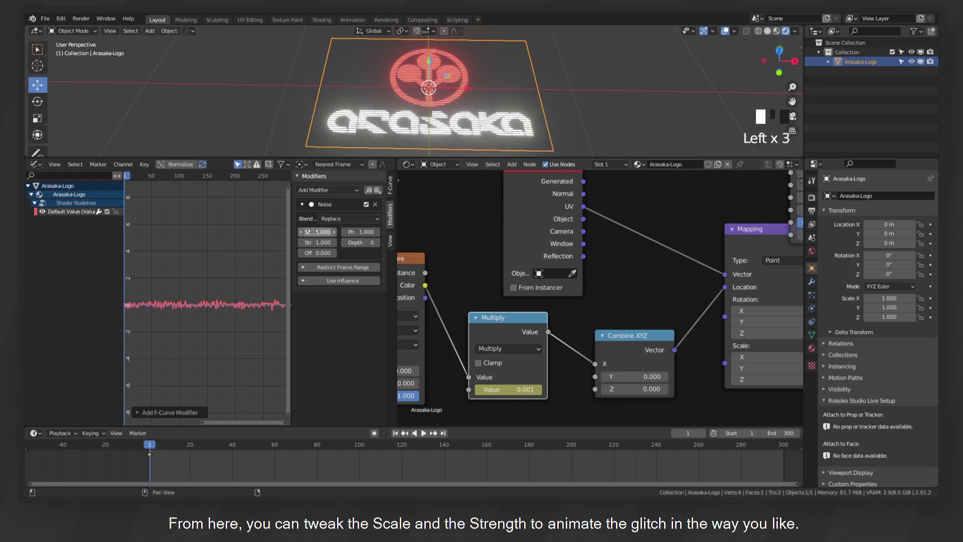
{"action": "left_click_drag", "start_coordinate": [291, 221], "coordinate": [241, 221]}
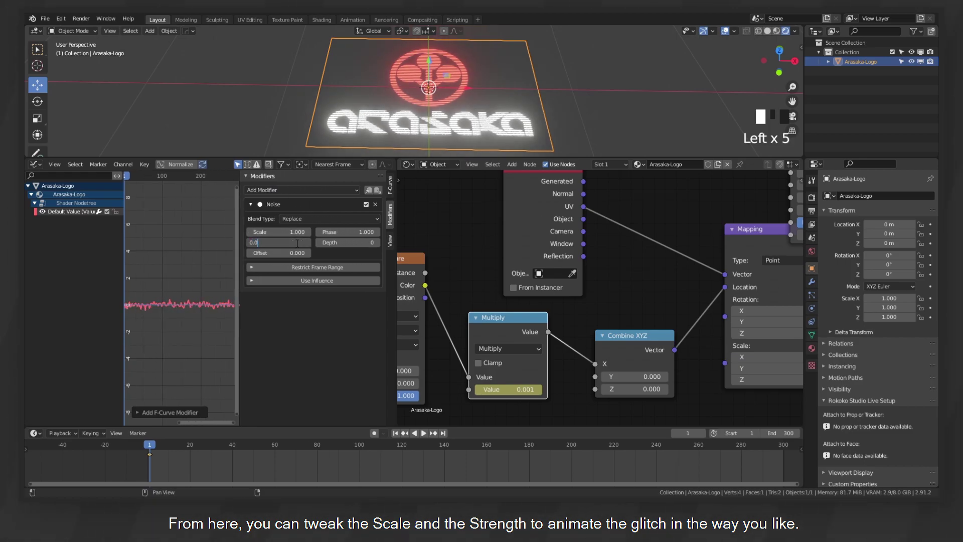
{"action": "scroll", "coordinate": [450, 103], "scroll_direction": "up", "scroll_amount": 2}
{"action": "key", "text": "space"}
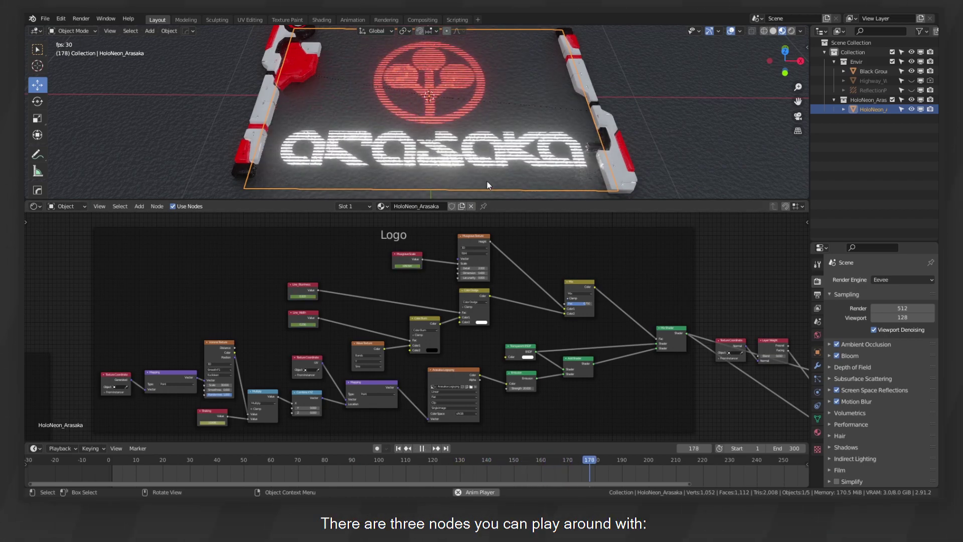
Stop playback, preview the Color Burn output, and raise Line_Width to 0.828
{"action": "key", "text": "space"}
{"action": "scroll", "coordinate": [523, 353], "scroll_direction": "up", "scroll_amount": 4}
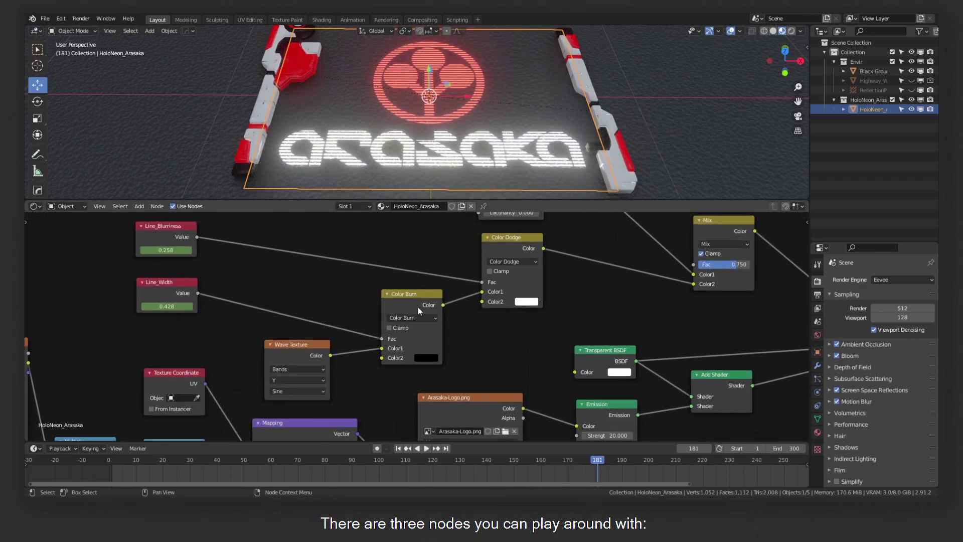
{"action": "left_click", "coordinate": [420, 300], "text": "ctrl+shift"}
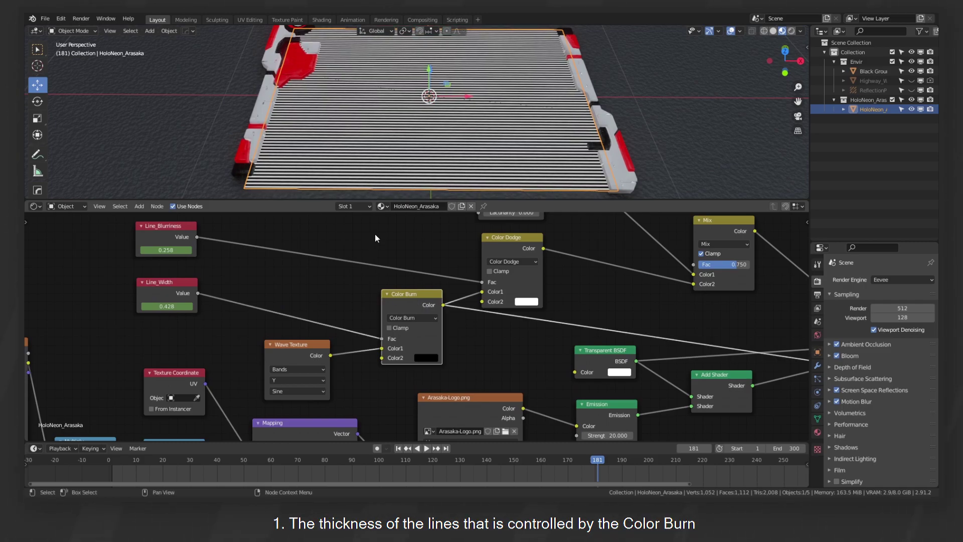
{"action": "scroll", "coordinate": [374, 234], "scroll_direction": "up", "scroll_amount": 1}
{"action": "scroll", "coordinate": [368, 173], "scroll_direction": "up", "scroll_amount": 5}
{"action": "left_click_drag", "start_coordinate": [140, 304], "coordinate": [186, 305]}
Preview the Color Dodge output and raise Line_Blurriness to 0.318
{"action": "middle_click_drag", "start_coordinate": [512, 254], "coordinate": [469, 283]}
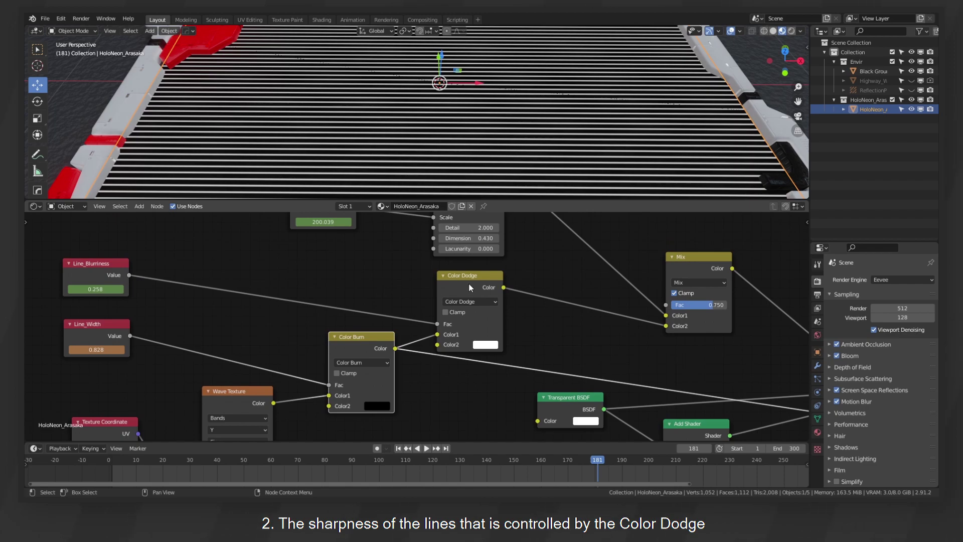
{"action": "left_click", "coordinate": [473, 281], "text": "ctrl+shift"}
{"action": "left_click_drag", "start_coordinate": [468, 284], "coordinate": [462, 280]}
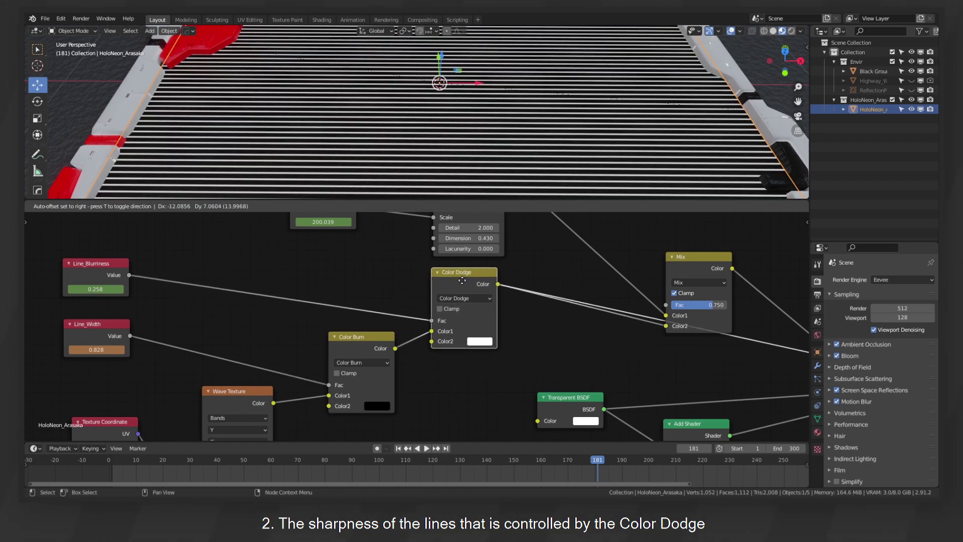
{"action": "left_click_drag", "start_coordinate": [98, 289], "coordinate": [102, 289]}
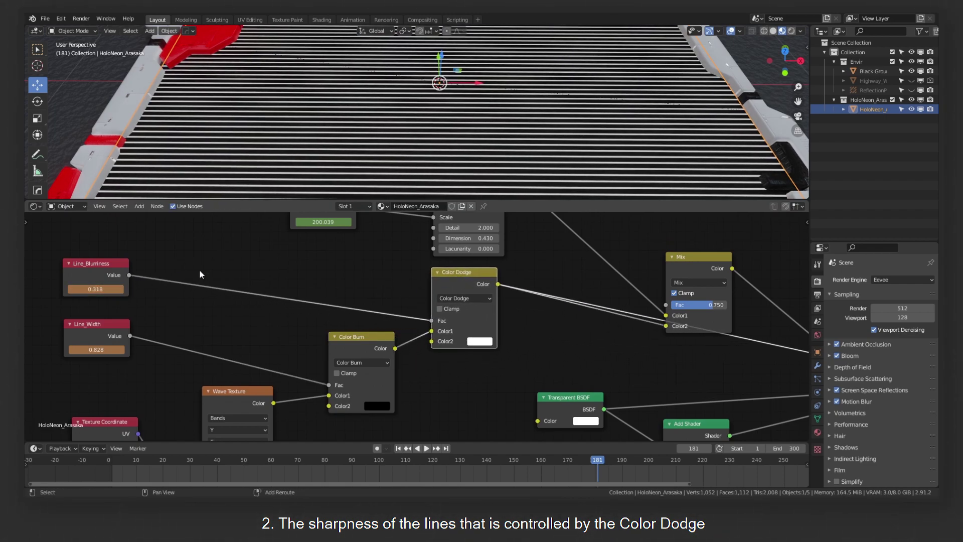
Preview the Musgrave Texture height on the plane and nudge its Scale to 198.919
{"action": "scroll", "coordinate": [372, 253], "scroll_direction": "down", "scroll_amount": 1}
{"action": "middle_click_drag", "start_coordinate": [383, 254], "coordinate": [359, 321]}
{"action": "left_click", "coordinate": [447, 245], "text": "ctrl+shift"}
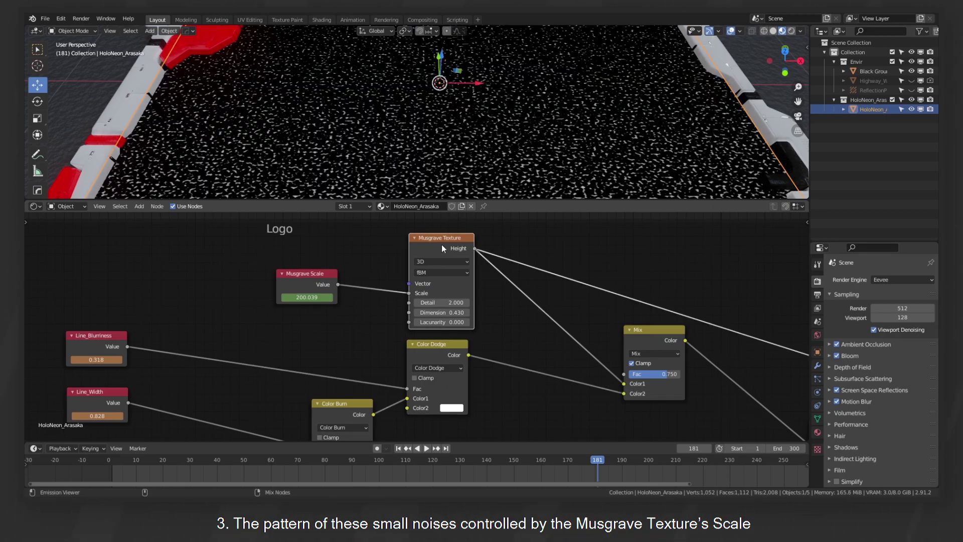
{"action": "mouse_move", "coordinate": [307, 296]}
{"action": "left_mouse_down"}
{"action": "mouse_move", "coordinate": [295, 297]}
{"action": "mouse_move", "coordinate": [310, 297]}
{"action": "left_mouse_up"}
Return to frame 1 and inspect the curve's Noise modifier in a side-by-side Graph Editor
{"action": "left_click", "coordinate": [399, 450]}
{"action": "scroll", "coordinate": [503, 273], "scroll_direction": "down", "scroll_amount": 7}
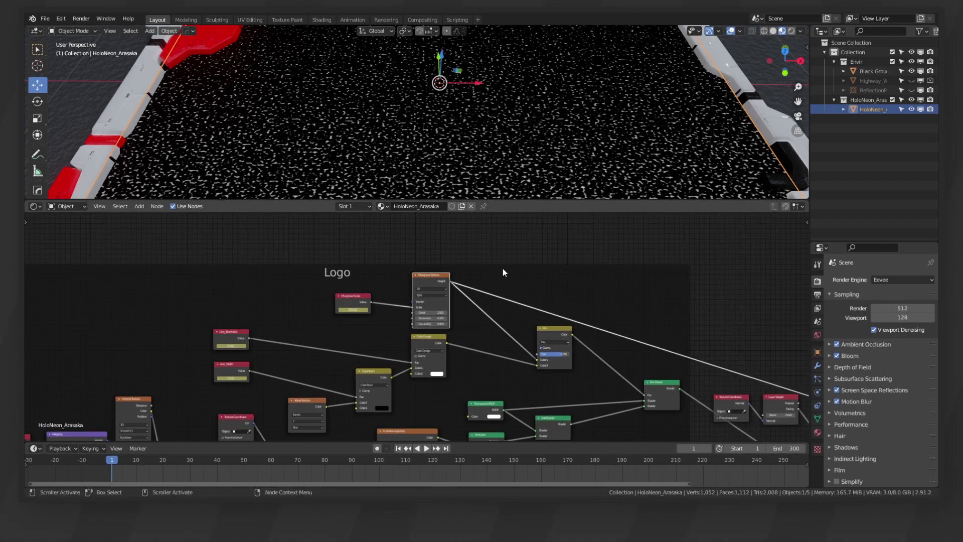
{"action": "scroll", "coordinate": [469, 295], "scroll_direction": "up", "scroll_amount": 2}
{"action": "middle_click_drag", "start_coordinate": [435, 310], "coordinate": [660, 287]}
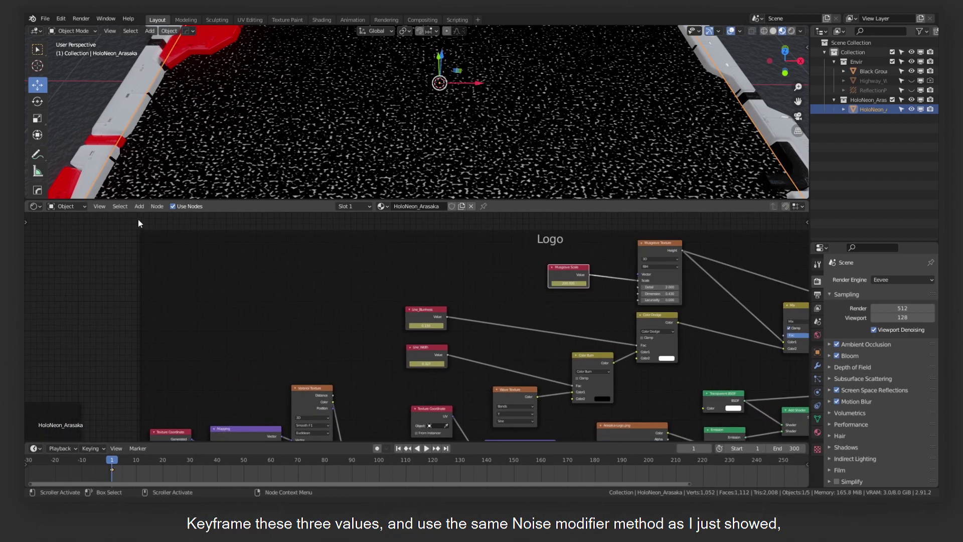
{"action": "left_click_drag", "start_coordinate": [27, 204], "coordinate": [332, 219]}
{"action": "left_click", "coordinate": [36, 206]}
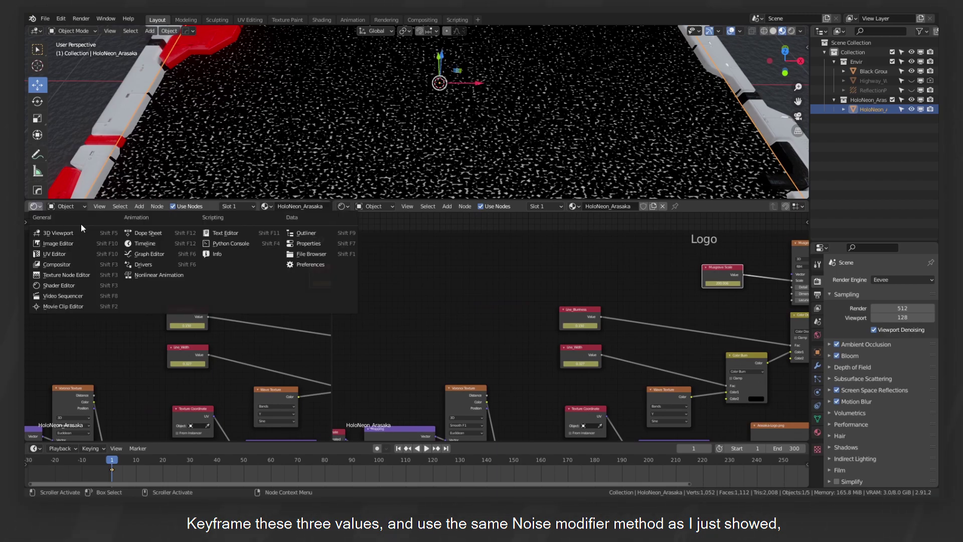
{"action": "left_click", "coordinate": [146, 255]}
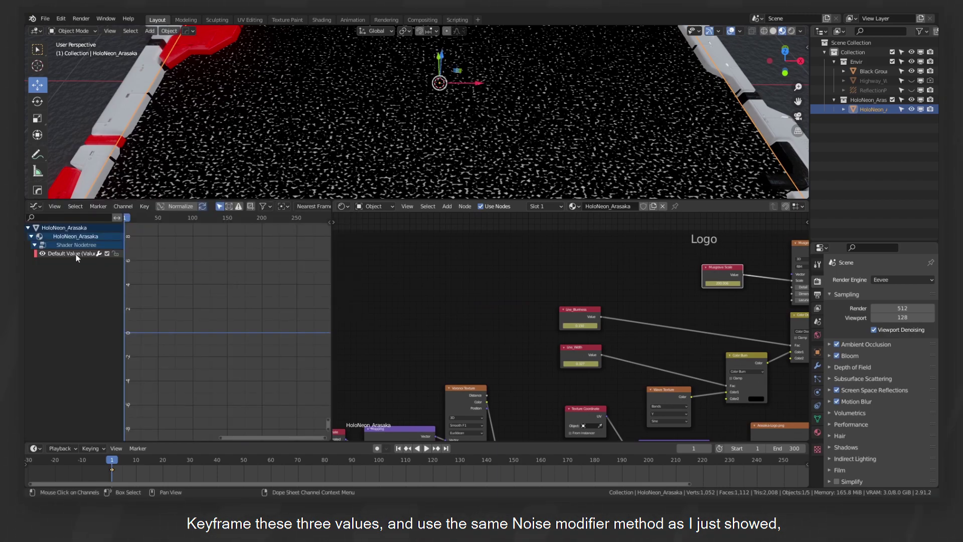
{"action": "key", "text": "n"}
{"action": "left_click", "coordinate": [325, 256]}
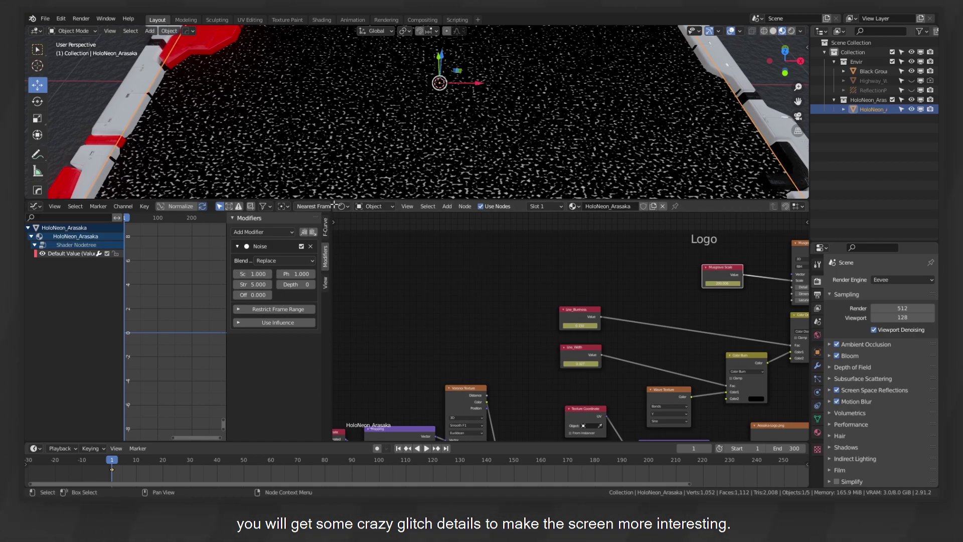
Merge the Graph Editor back, preview the Mix Shader logo output, and play the animation
{"action": "left_click_drag", "start_coordinate": [334, 204], "coordinate": [300, 210]}
{"action": "scroll", "coordinate": [684, 299], "scroll_direction": "down", "scroll_amount": 5}
{"action": "middle_click_drag", "start_coordinate": [739, 326], "coordinate": [515, 290]}
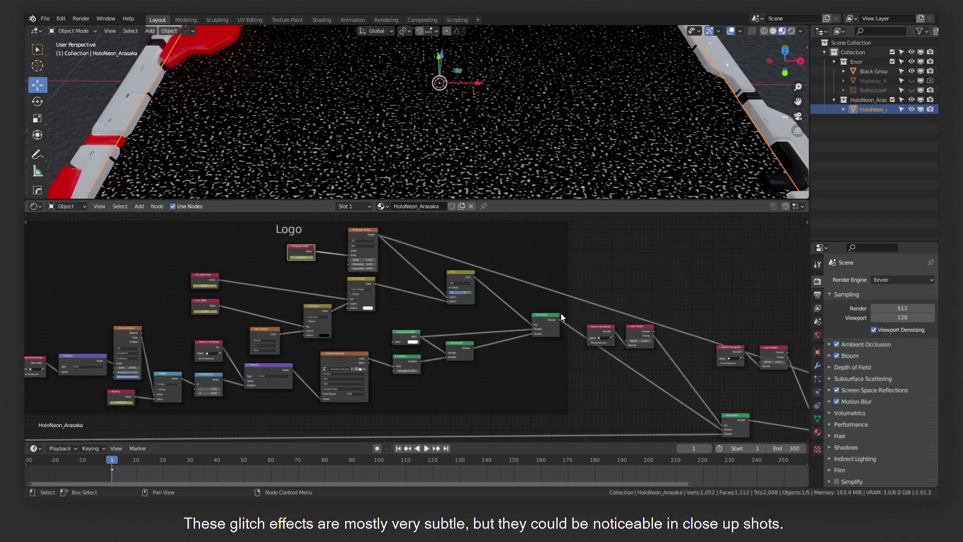
{"action": "left_click", "coordinate": [552, 318], "text": "ctrl+shift"}
{"action": "key", "text": "space"}
{"action": "scroll", "coordinate": [504, 137], "scroll_direction": "down", "scroll_amount": 3}
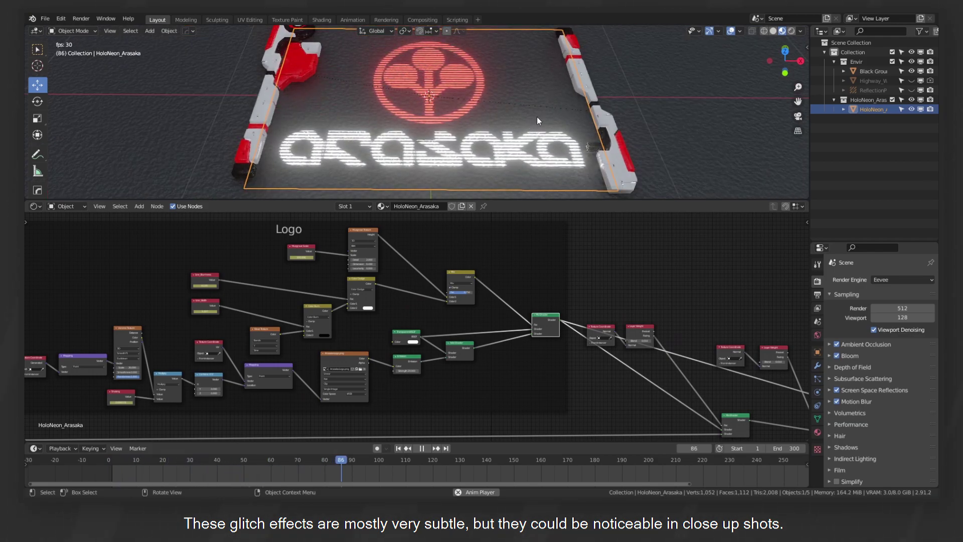
Stop playback and preview the Panel_Background group's output on the plane
{"action": "scroll", "coordinate": [559, 124], "scroll_direction": "up", "scroll_amount": 5}
{"action": "scroll", "coordinate": [559, 123], "scroll_direction": "down", "scroll_amount": 5}
{"action": "key", "text": "space"}
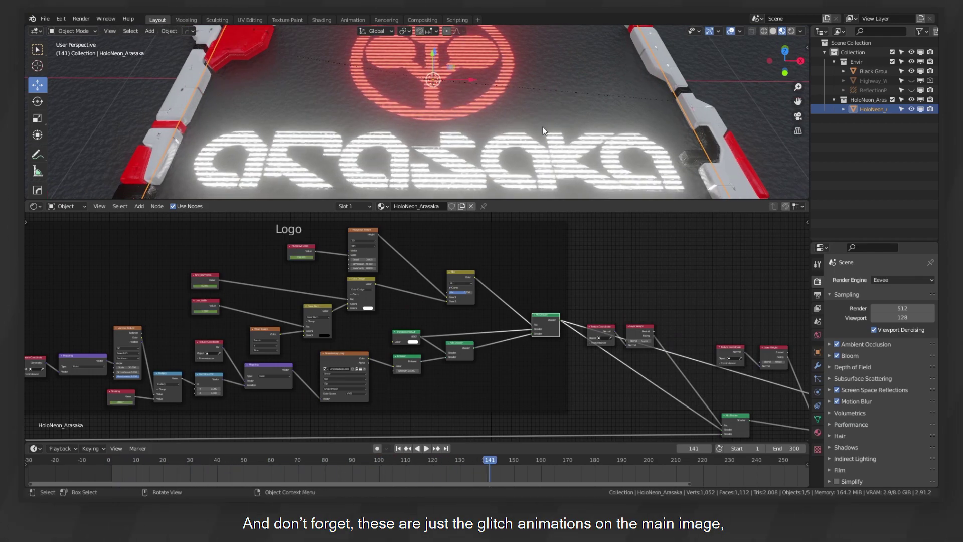
{"action": "scroll", "coordinate": [534, 261], "scroll_direction": "down", "scroll_amount": 6}
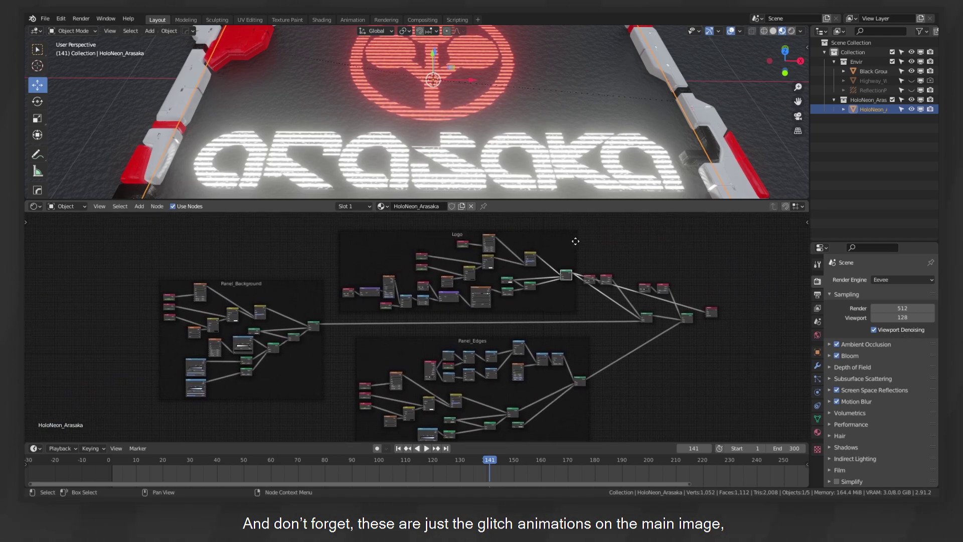
{"action": "left_click", "coordinate": [316, 325], "text": "ctrl+shift"}
Preview the Panel_Edges group's output and look over its value nodes
{"action": "middle_click_drag", "start_coordinate": [390, 115], "coordinate": [406, 106], "text": "shift"}
{"action": "scroll", "coordinate": [266, 328], "scroll_direction": "up", "scroll_amount": 4}
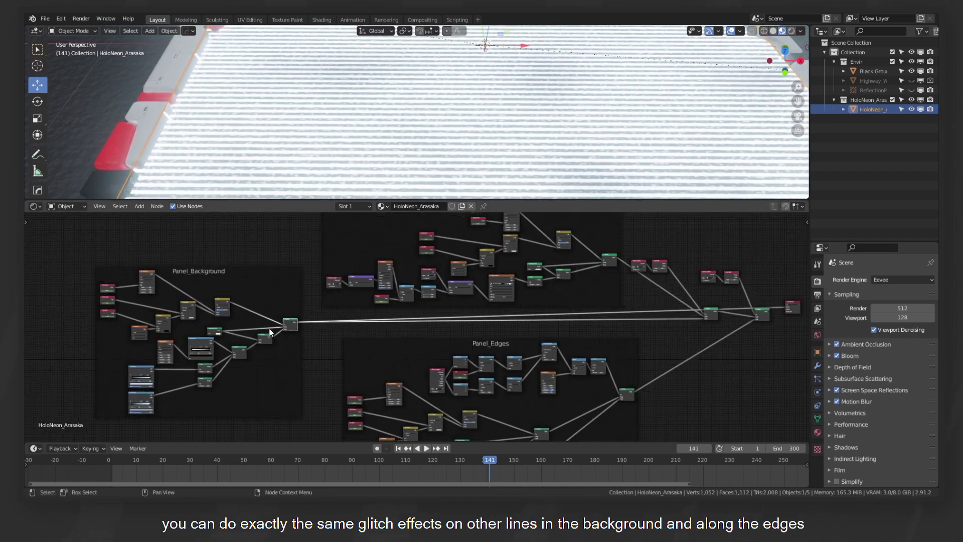
{"action": "middle_click_drag", "start_coordinate": [263, 331], "coordinate": [336, 339]}
{"action": "scroll", "coordinate": [561, 342], "scroll_direction": "down", "scroll_amount": 3}
{"action": "middle_click_drag", "start_coordinate": [562, 342], "coordinate": [381, 306]}
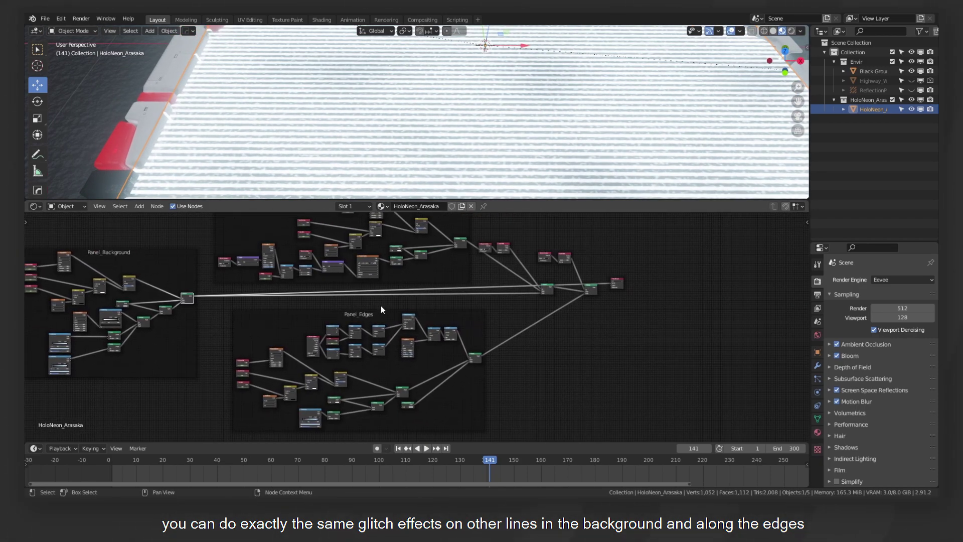
{"action": "left_click", "coordinate": [475, 357], "text": "ctrl+shift"}
{"action": "scroll", "coordinate": [522, 119], "scroll_direction": "down", "scroll_amount": 2}
{"action": "scroll", "coordinate": [393, 345], "scroll_direction": "up", "scroll_amount": 3}
{"action": "middle_click_drag", "start_coordinate": [394, 345], "coordinate": [549, 285]}
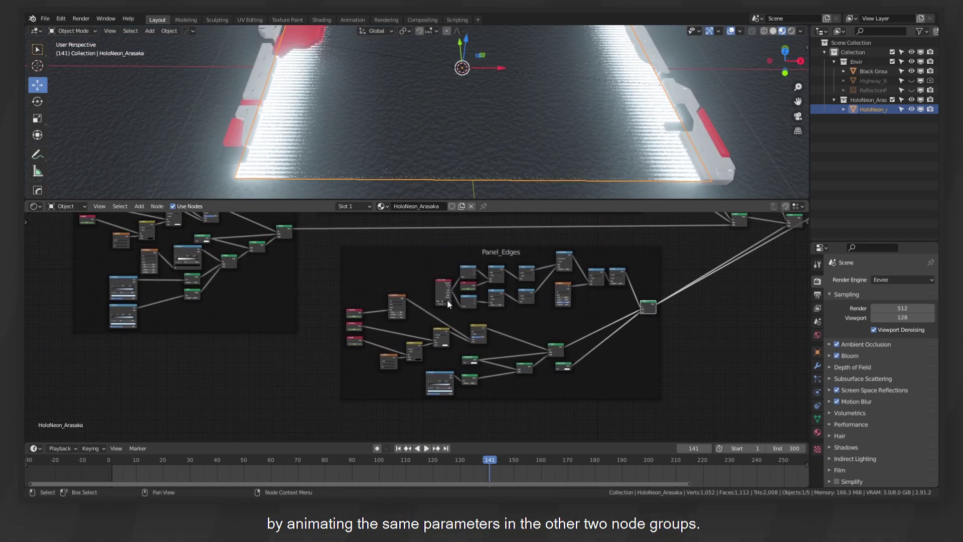
{"action": "scroll", "coordinate": [406, 303], "scroll_direction": "up", "scroll_amount": 4}
{"action": "middle_click_drag", "start_coordinate": [369, 314], "coordinate": [469, 282]}
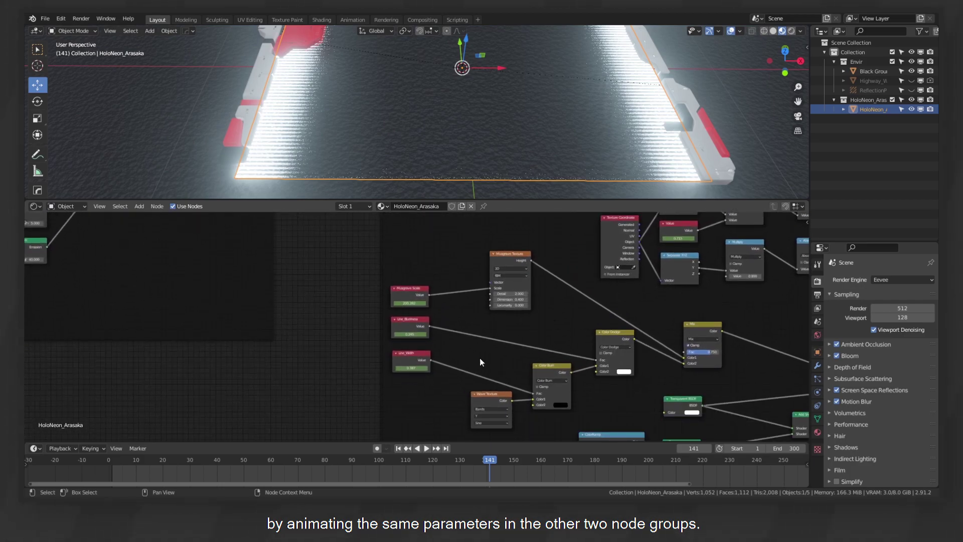
{"action": "scroll", "coordinate": [480, 357], "scroll_direction": "down", "scroll_amount": 6}
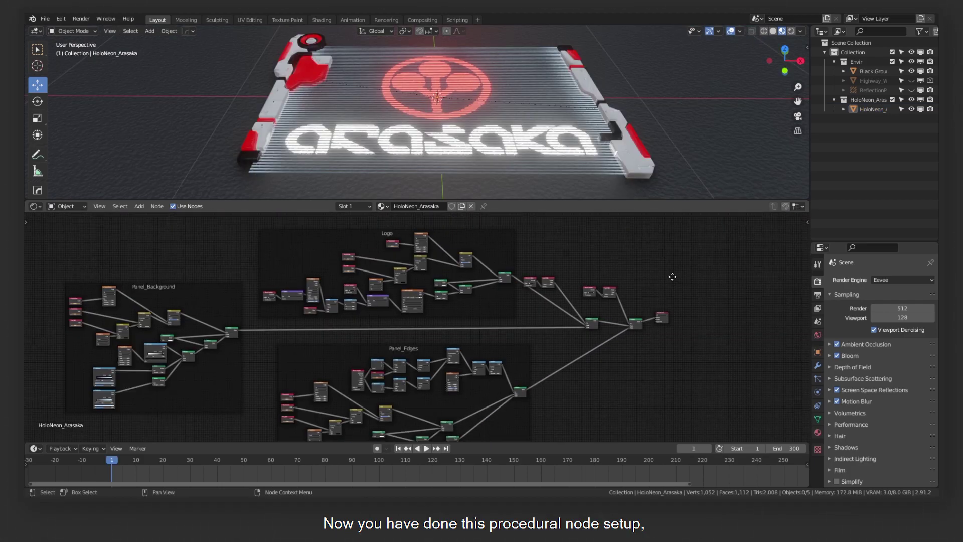
Load AE_BlackBG.png into the logo Image Texture node in place of the Arasaka image
{"action": "middle_click_drag", "start_coordinate": [672, 277], "coordinate": [674, 286]}
{"action": "scroll", "coordinate": [622, 279], "scroll_direction": "up", "scroll_amount": 2}
{"action": "middle_click_drag", "start_coordinate": [617, 279], "coordinate": [670, 271]}
{"action": "scroll", "coordinate": [419, 316], "scroll_direction": "up", "scroll_amount": 14}
{"action": "middle_click_drag", "start_coordinate": [481, 307], "coordinate": [460, 363]}
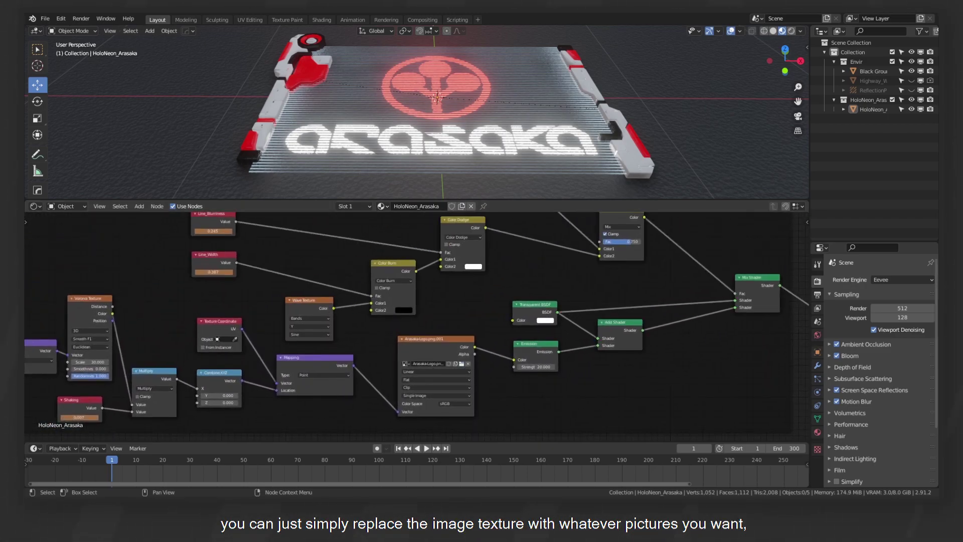
{"action": "left_click", "coordinate": [461, 364]}
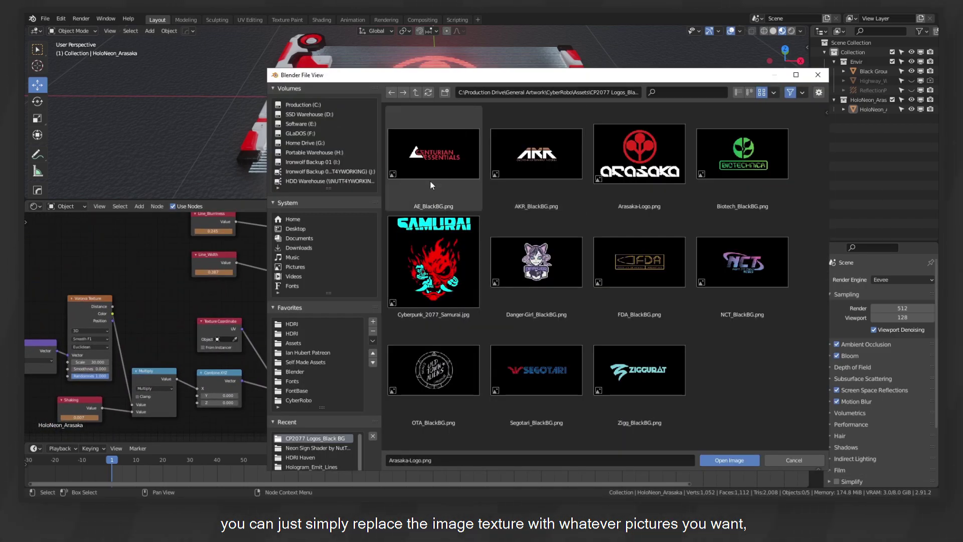
{"action": "double_click", "coordinate": [453, 152]}
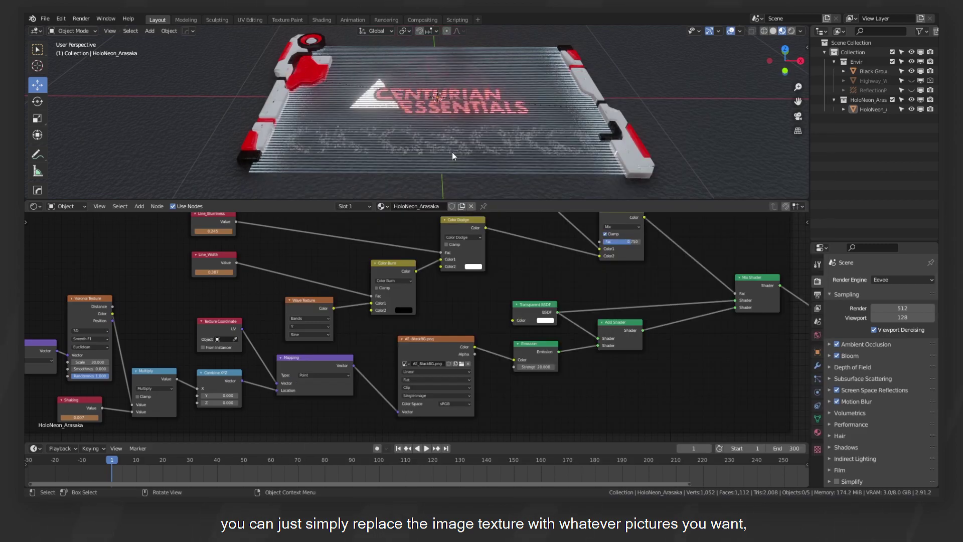
Scale the hologram panel plane wider along the X axis to fit the new logo
{"action": "left_click", "coordinate": [532, 149]}
{"action": "key", "text": "s"}
{"action": "key", "text": "x"}
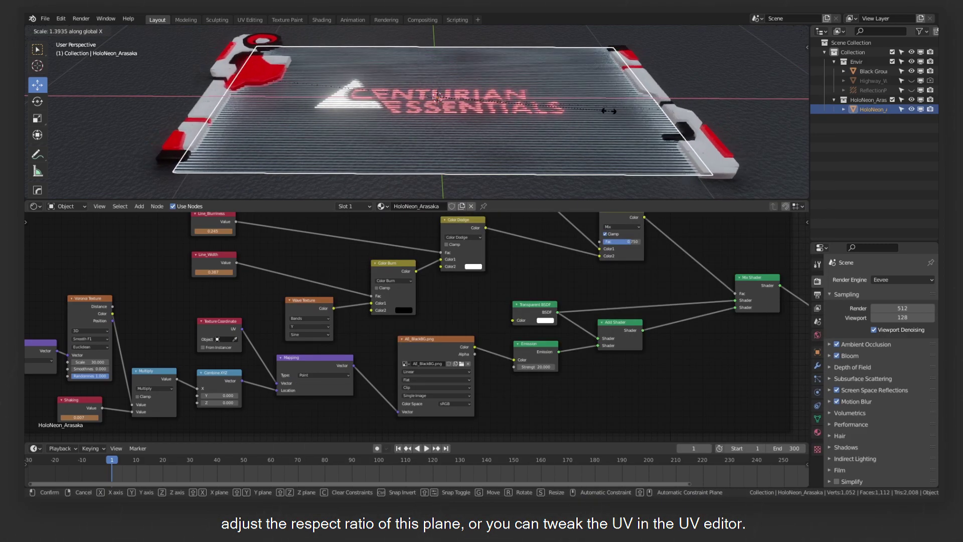
{"action": "left_click", "coordinate": [531, 116]}
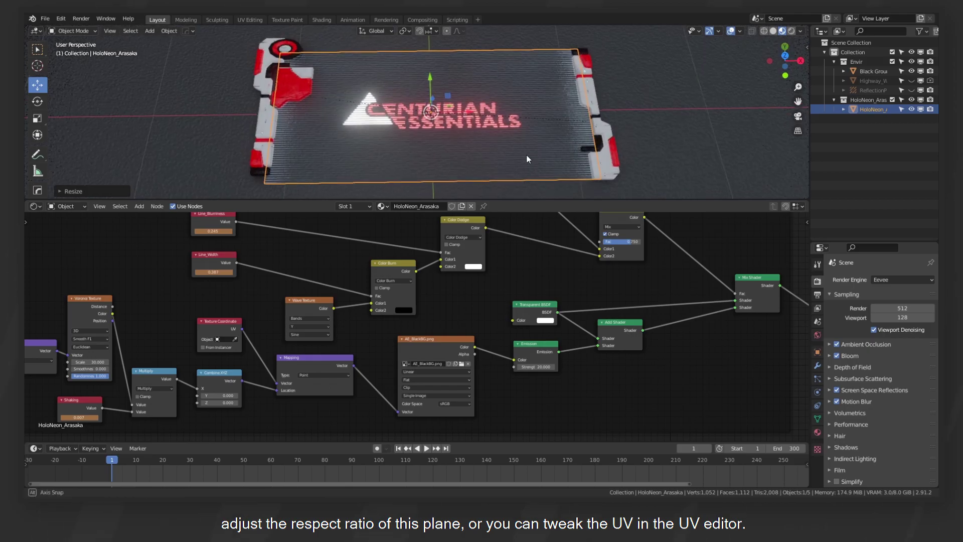